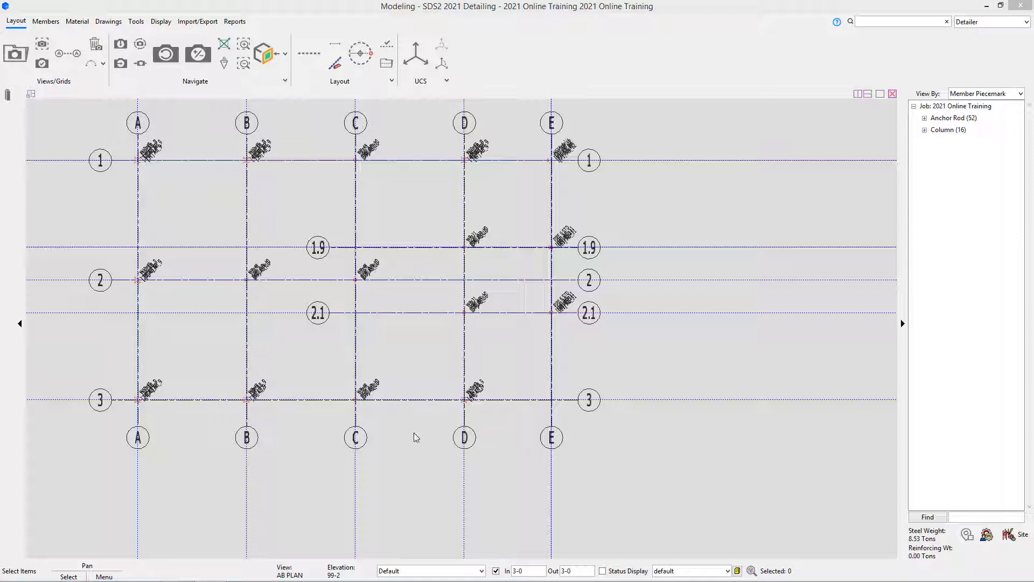
- Open the edit settings of the column at grid intersection B-2 and close them without changes
middle_click_drag(255, 296, 277, 297)
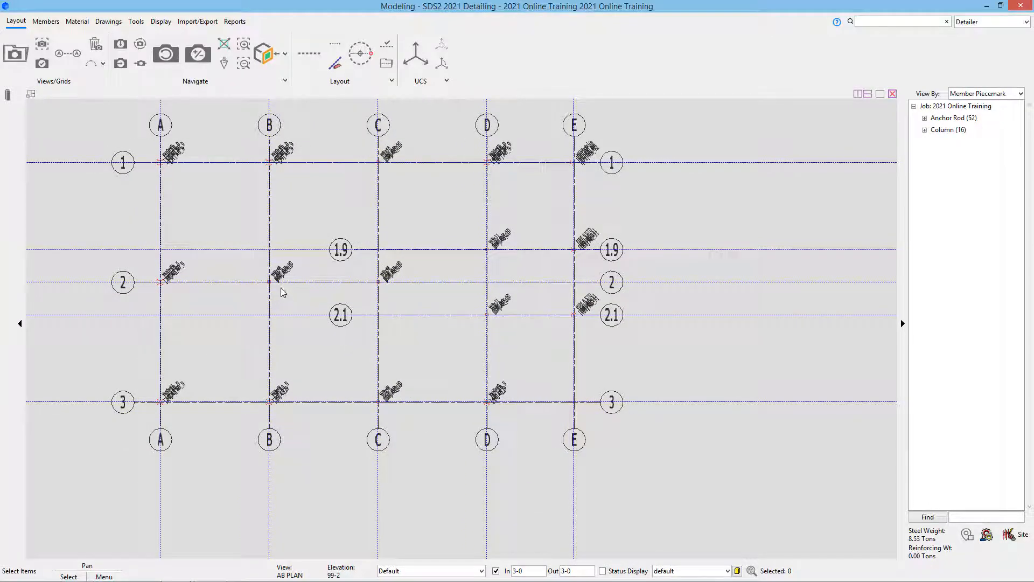
scroll(291, 296, "up", 3)
scroll(269, 294, "up", 2)
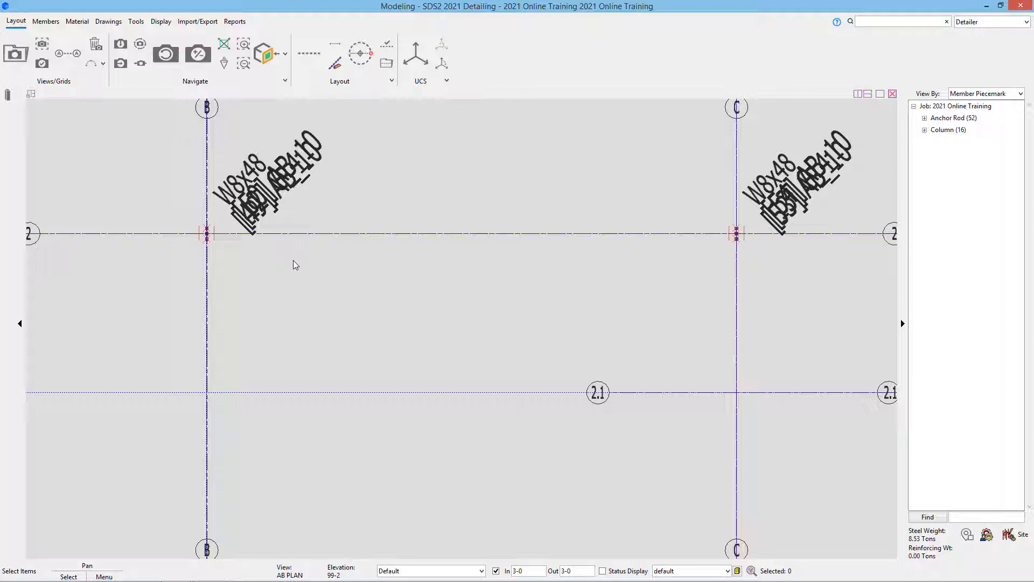
scroll(185, 233, "up", 4)
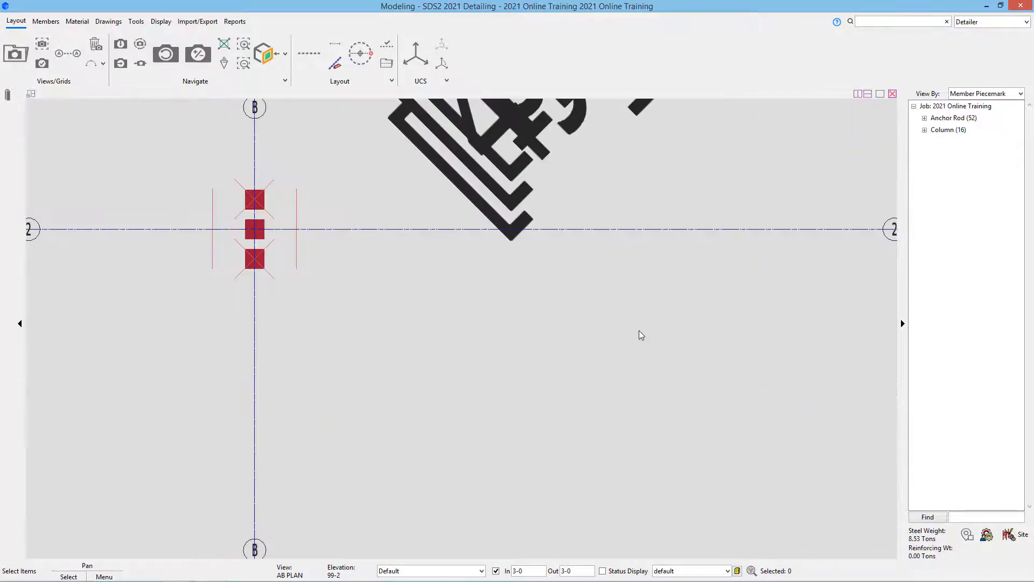
left_click(254, 232)
double_click(255, 232)
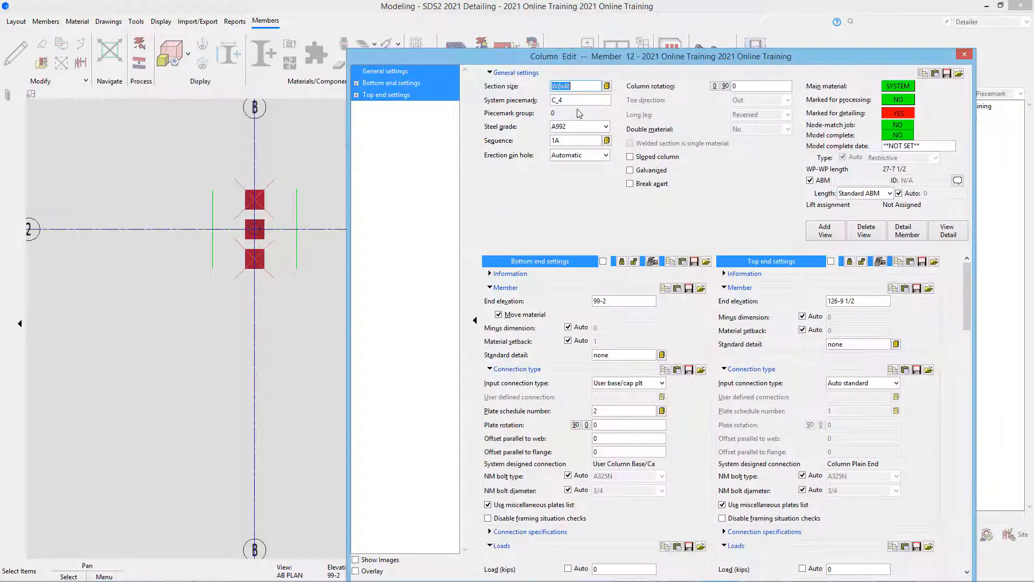
left_click_drag(529, 60, 395, 23)
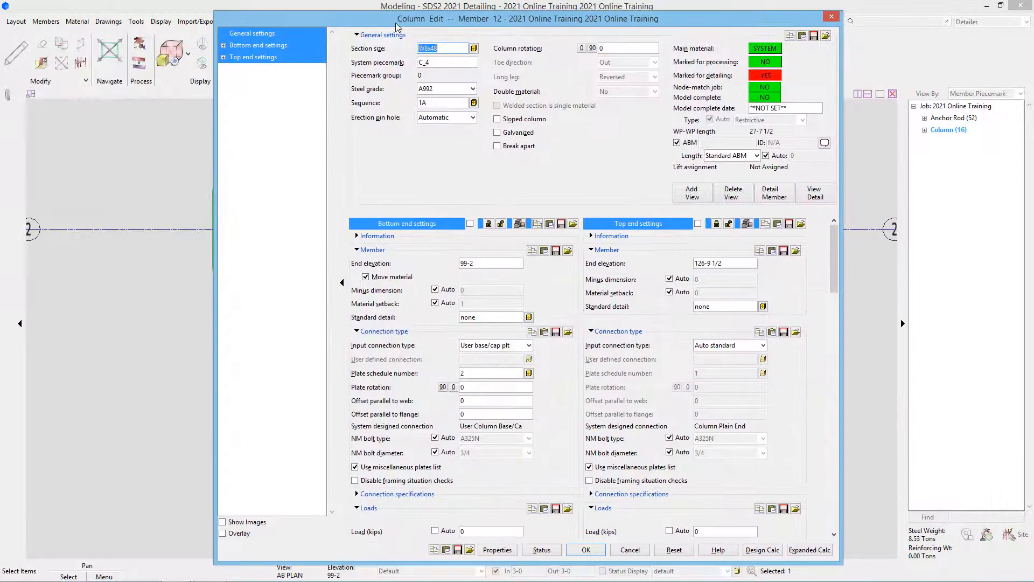
left_click(830, 21)
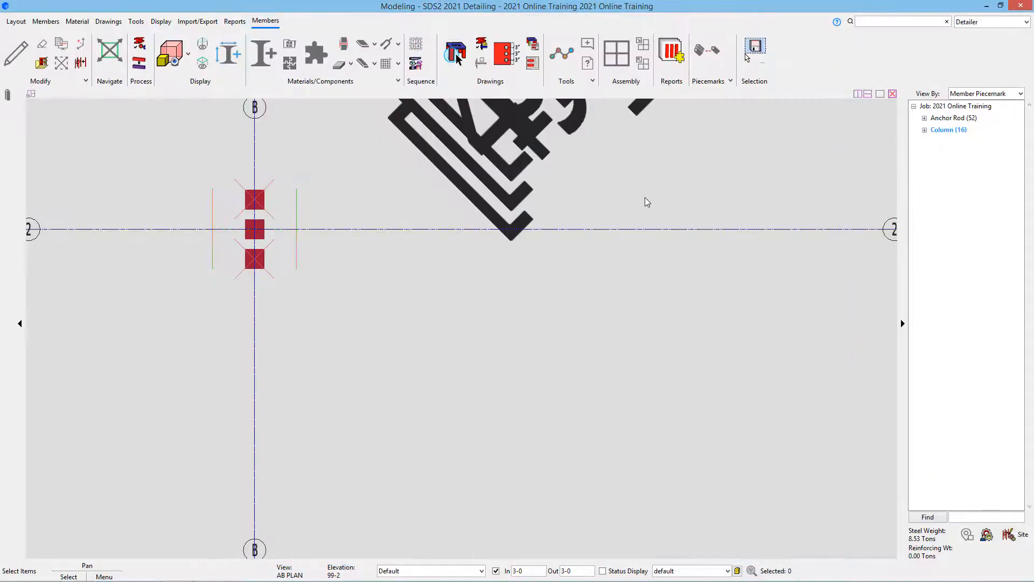
- Expand the columns and the C_1 piecemark in the member list and select member C_1 [1]
left_click(926, 132)
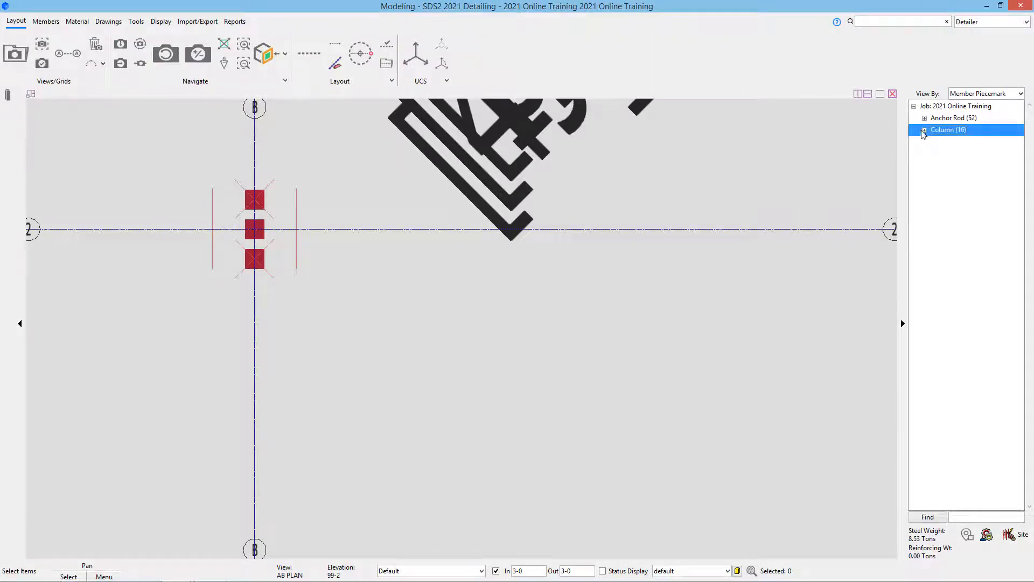
left_click(924, 130)
left_click(936, 141)
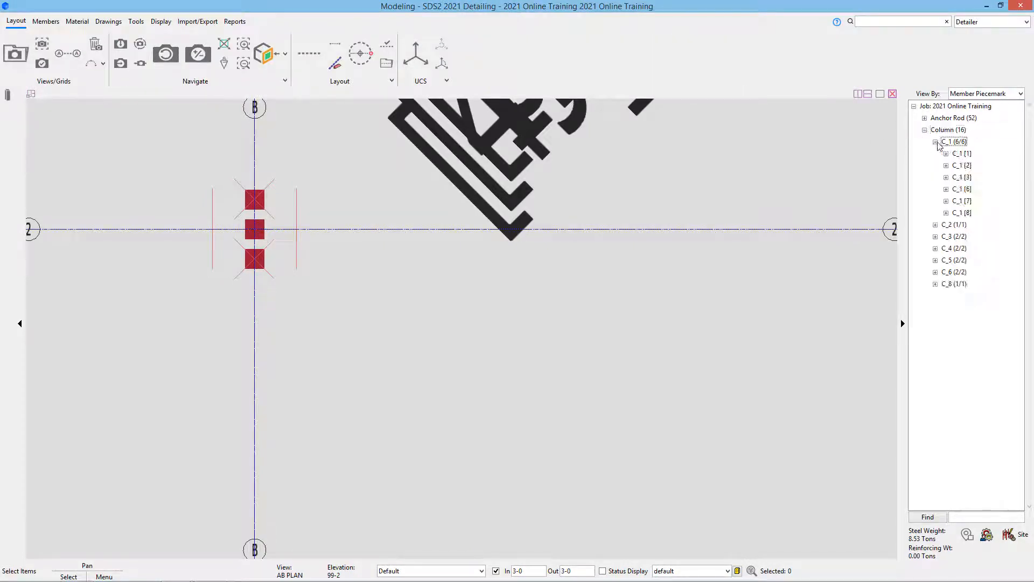
left_click(961, 153)
scroll(372, 422, "down", 10)
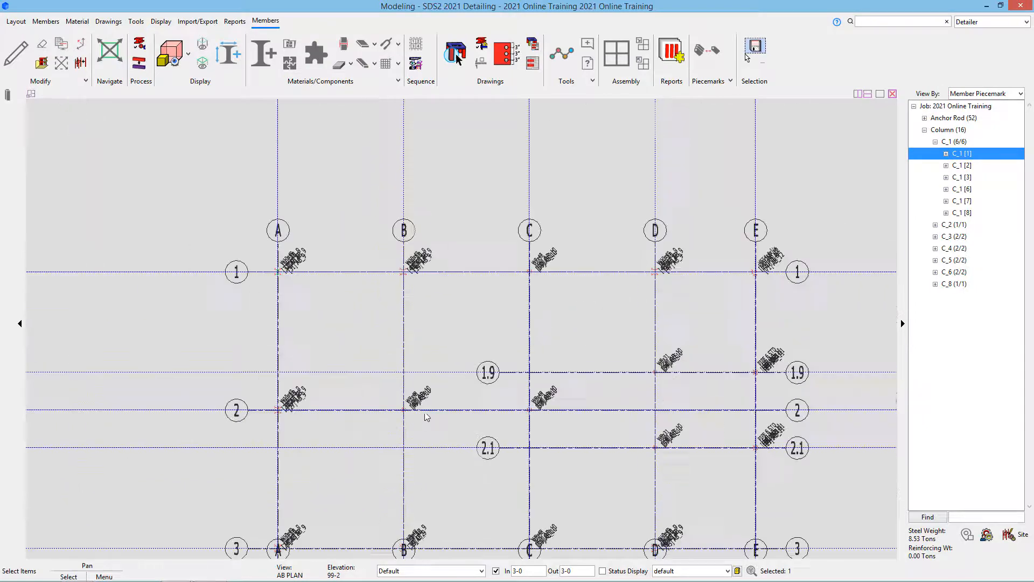
middle_click_drag(411, 231, 281, 366)
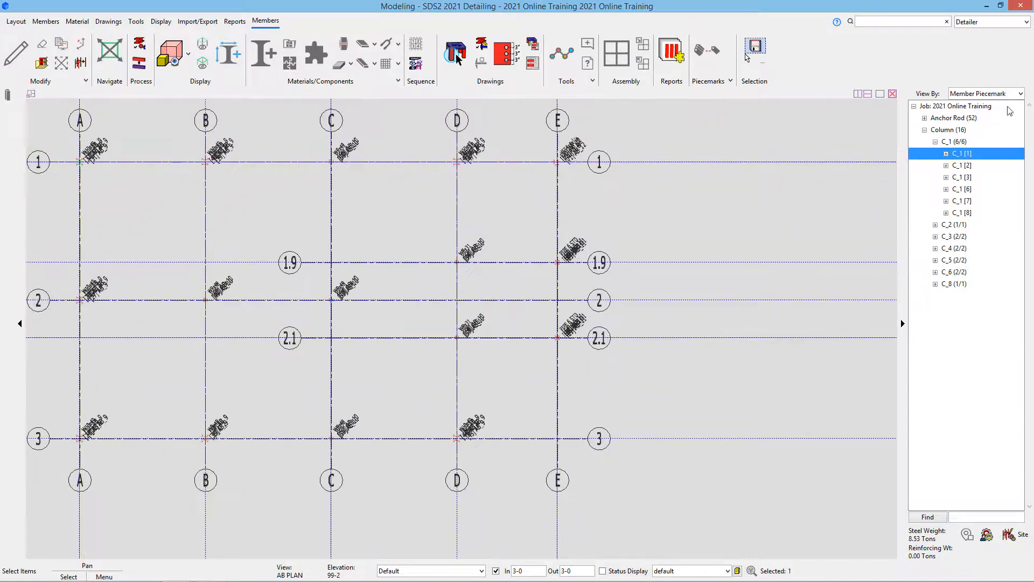
- Clear the selection and reselect column C_1 [1] from the member list to locate it in the plan
left_click(809, 210)
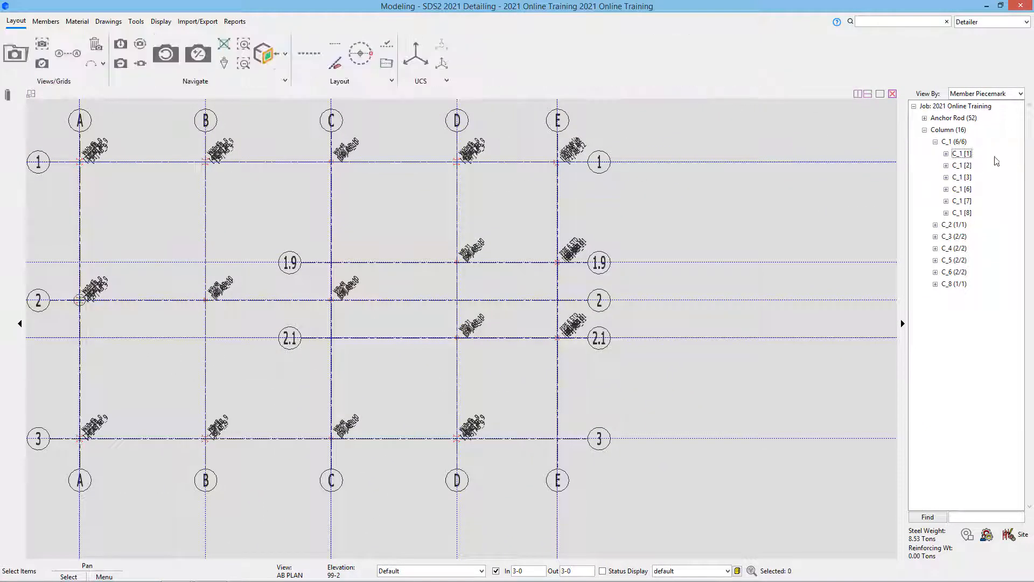
left_click(960, 154)
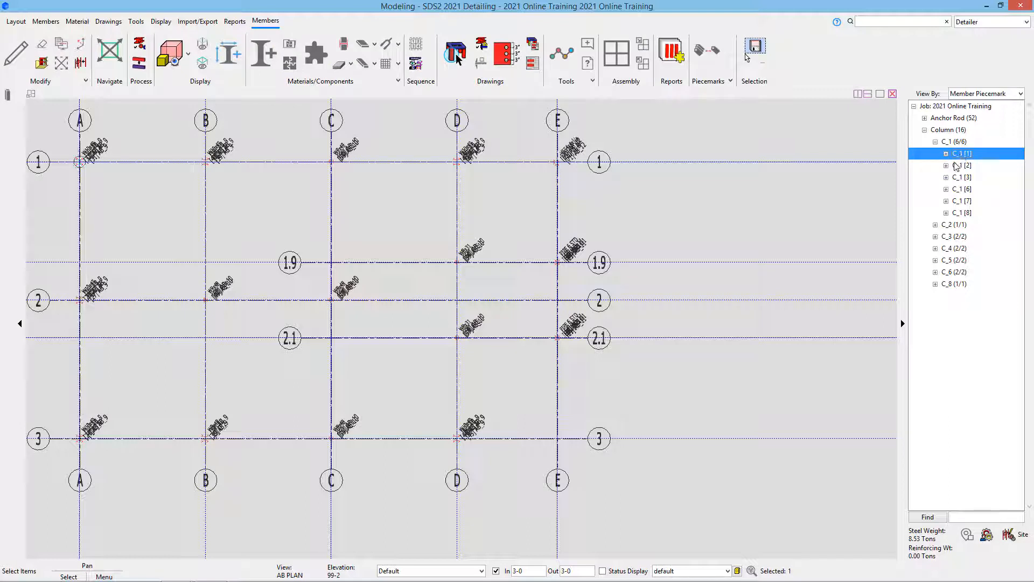
left_click(960, 155, "ctrl")
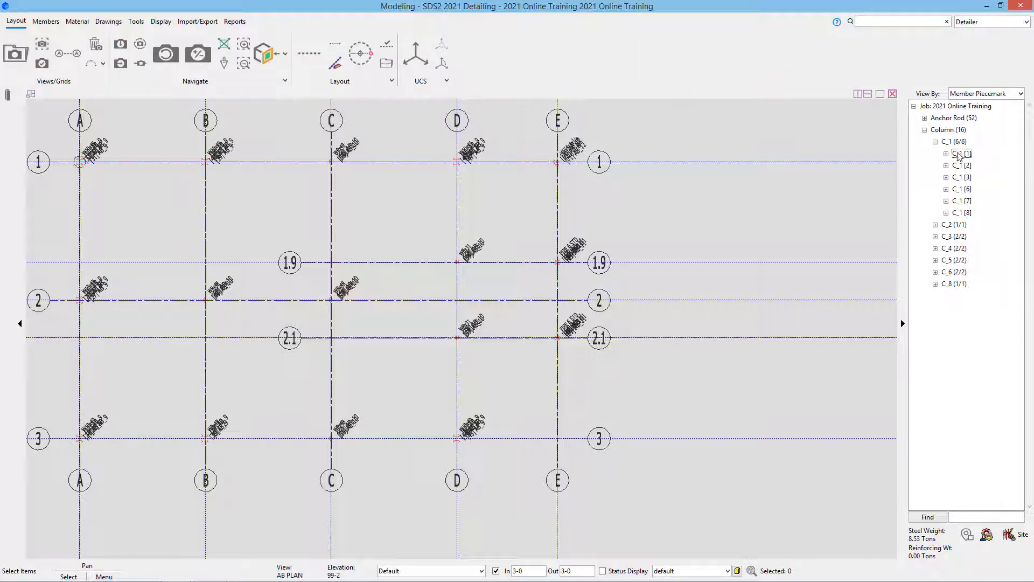
left_click(959, 154)
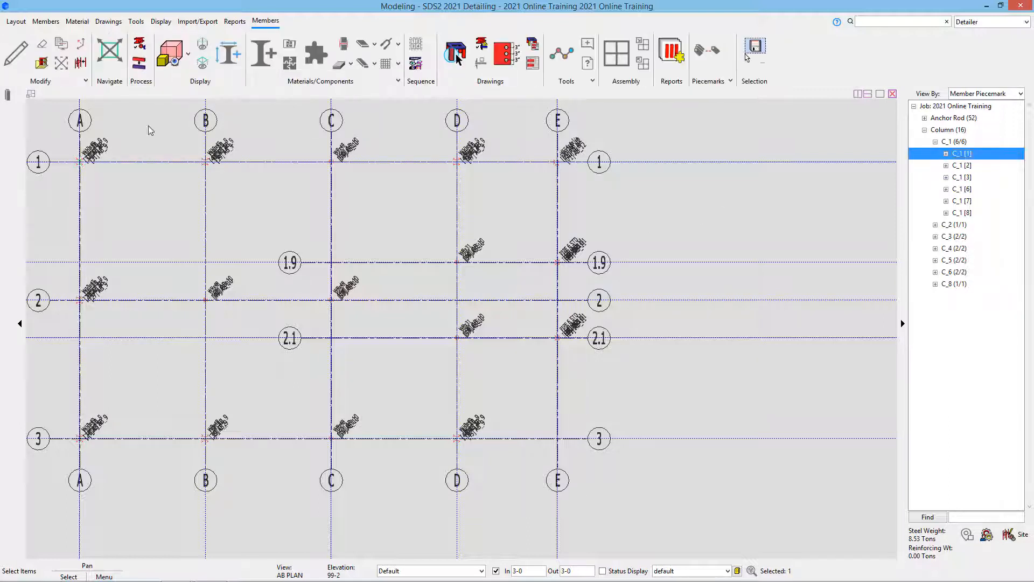
scroll(77, 164, "up", 1)
scroll(78, 164, "up", 3)
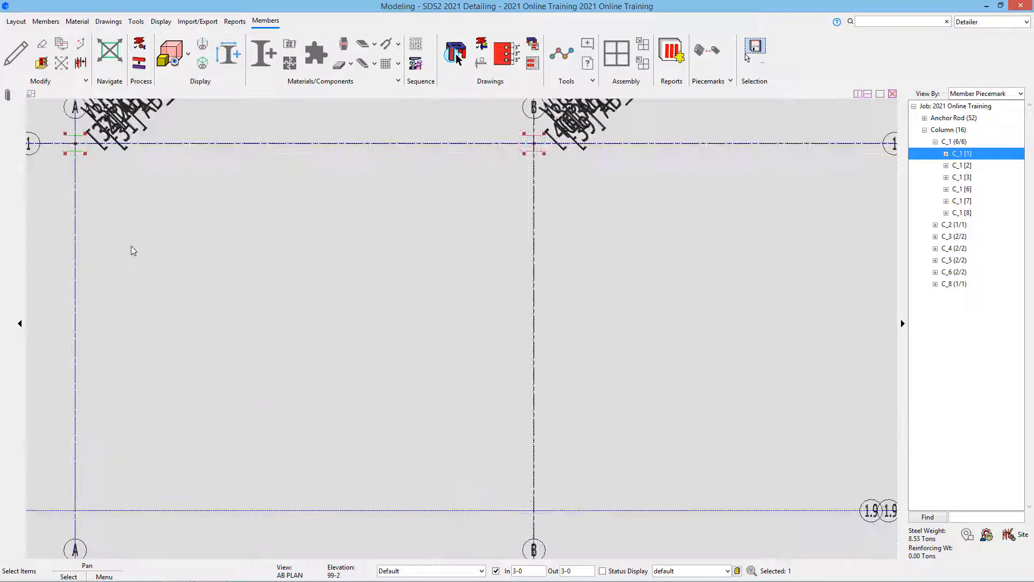
scroll(132, 293, "down", 2)
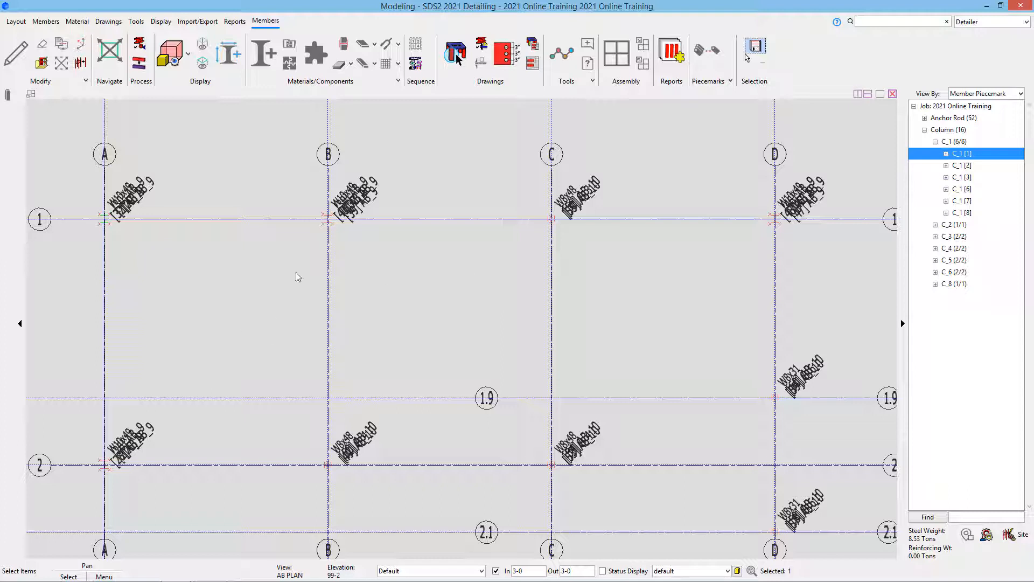
- Switch the plan's members to solid display and highlight column C_1 [1] by selecting it from the member list
left_click(227, 321)
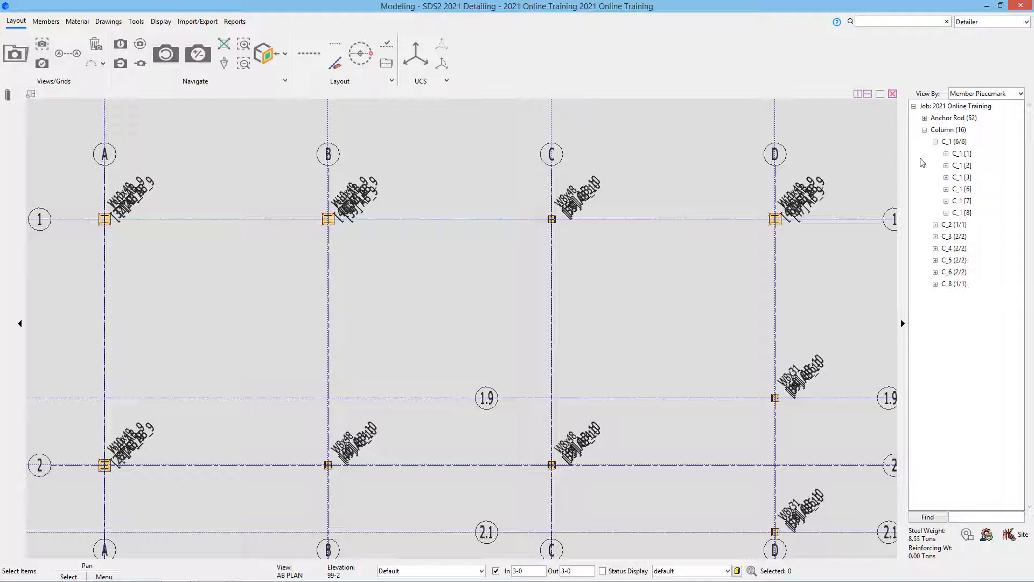
left_click(961, 154)
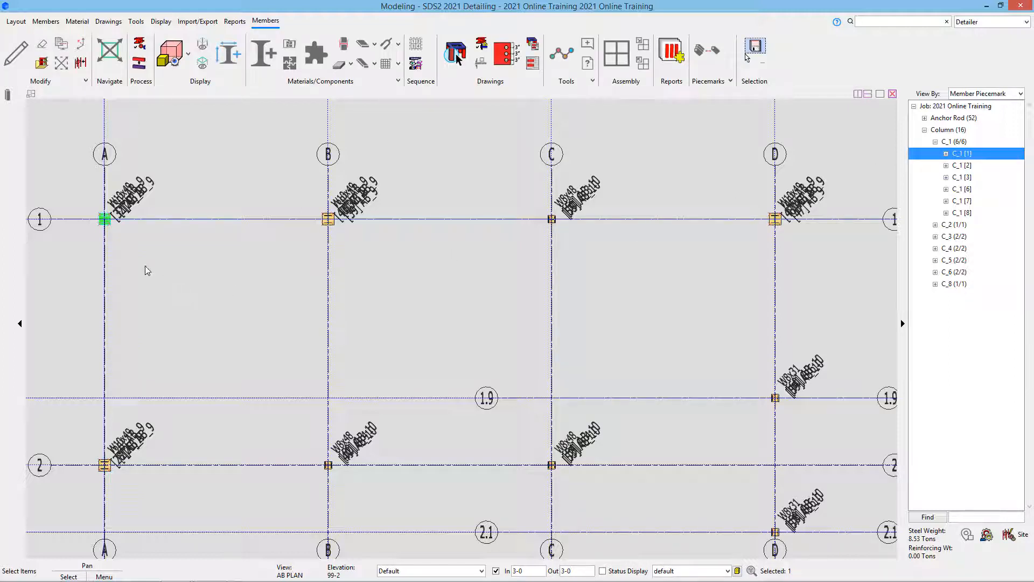
left_click(136, 251)
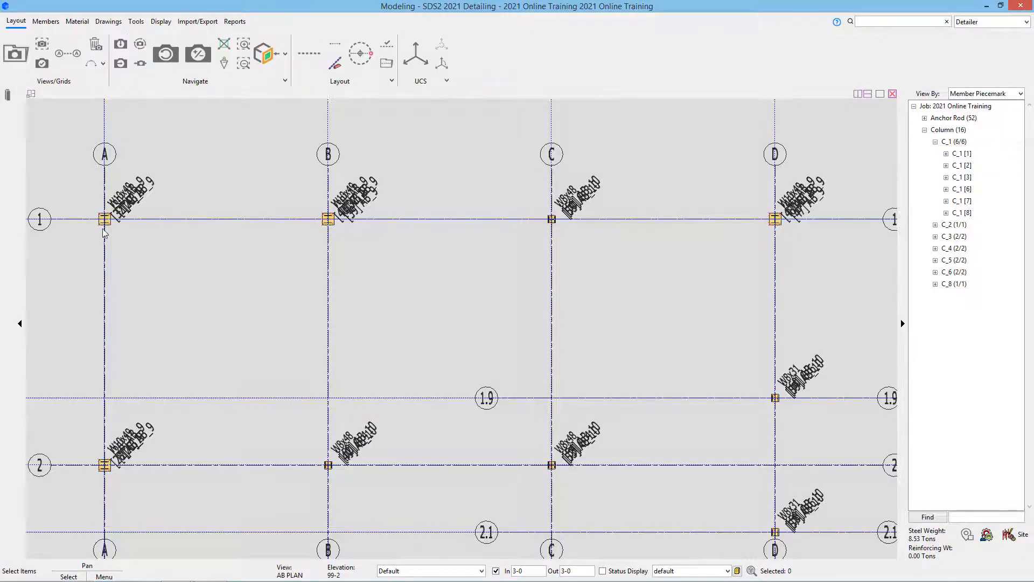
- Open the edit settings of the column at grid intersection A-1 directly from the plan and close them
scroll(136, 252, "up", 5)
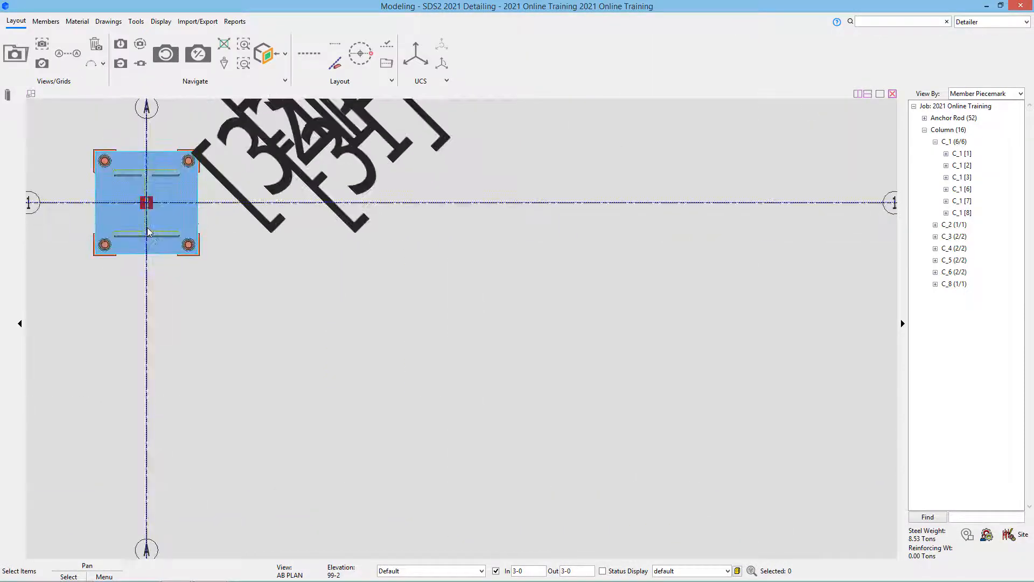
double_click(151, 231)
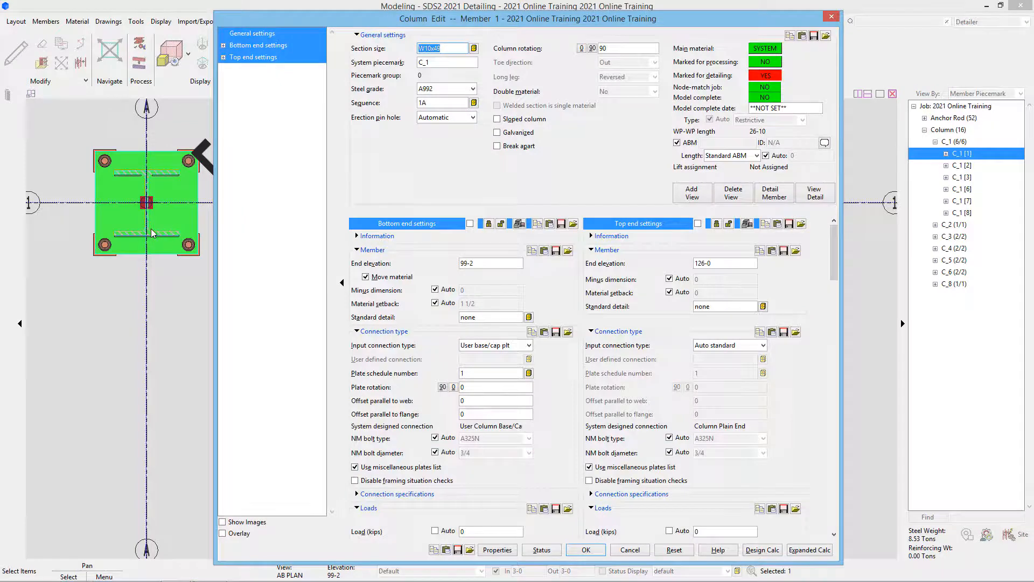
key("Escape")
key("Escape")
- Reopen the A-1 column for editing, review its end information, connection, load and column plate settings, and cancel
left_click(151, 226)
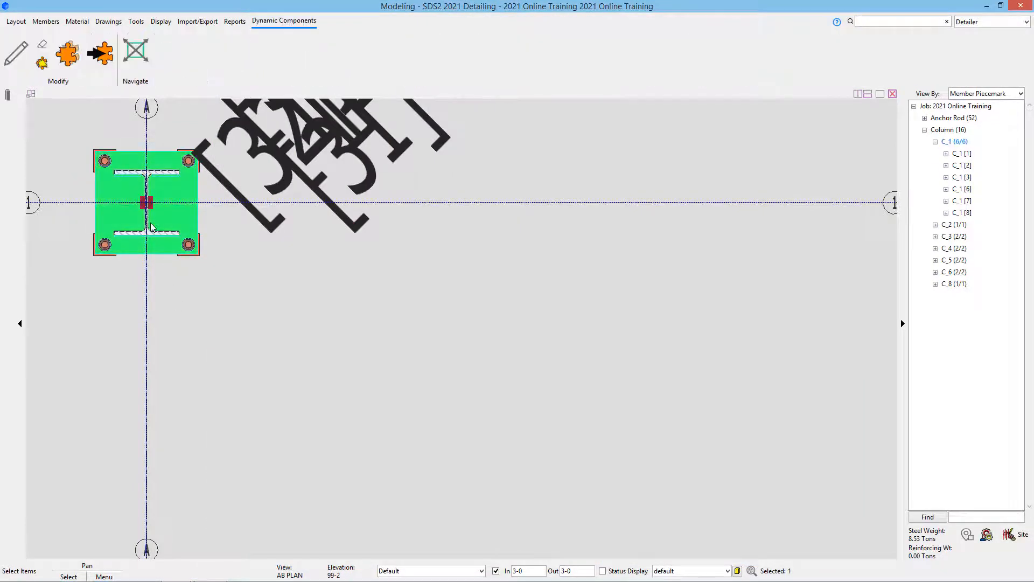
right_click(326, 254)
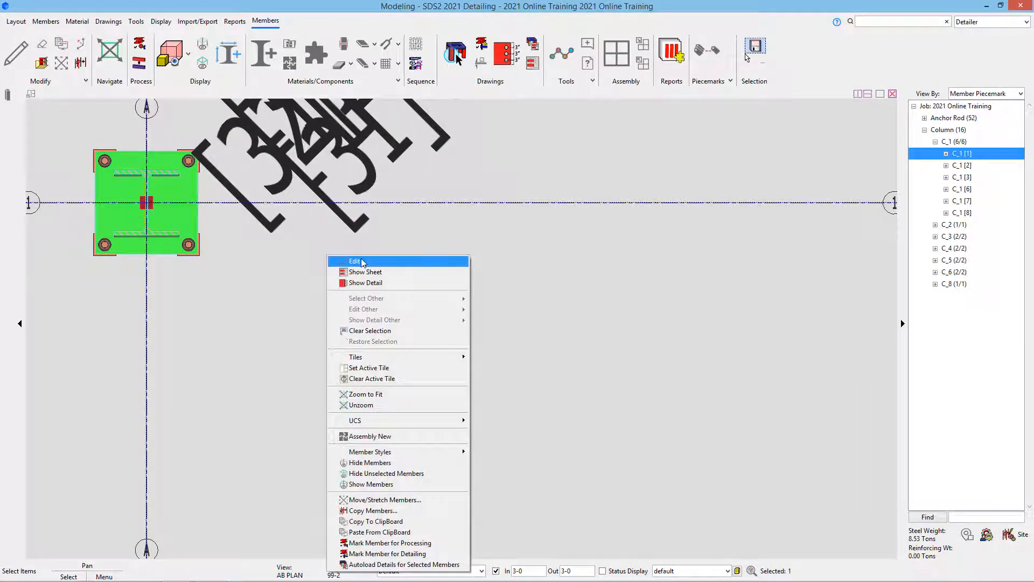
left_click(360, 261)
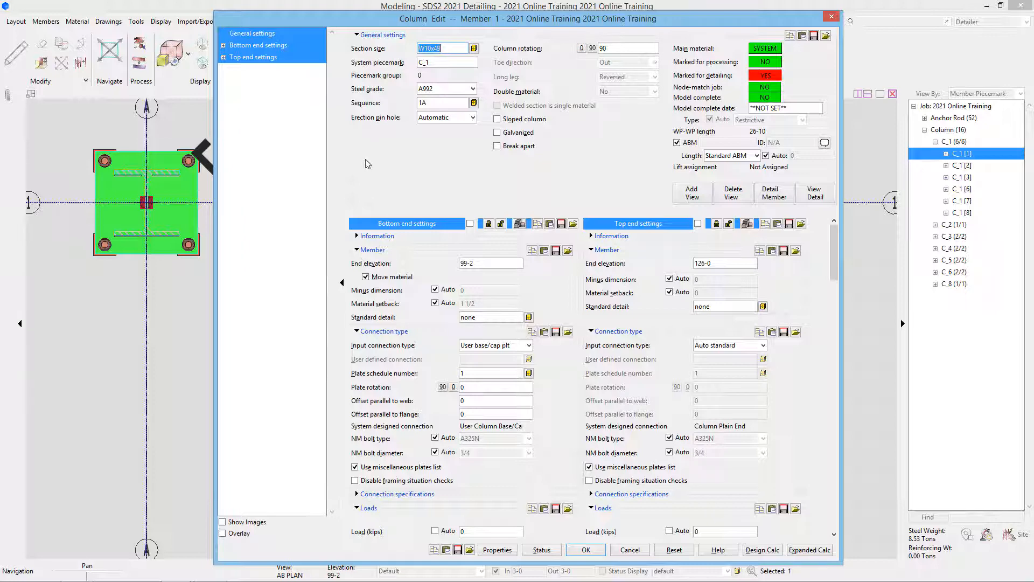
left_click(368, 236)
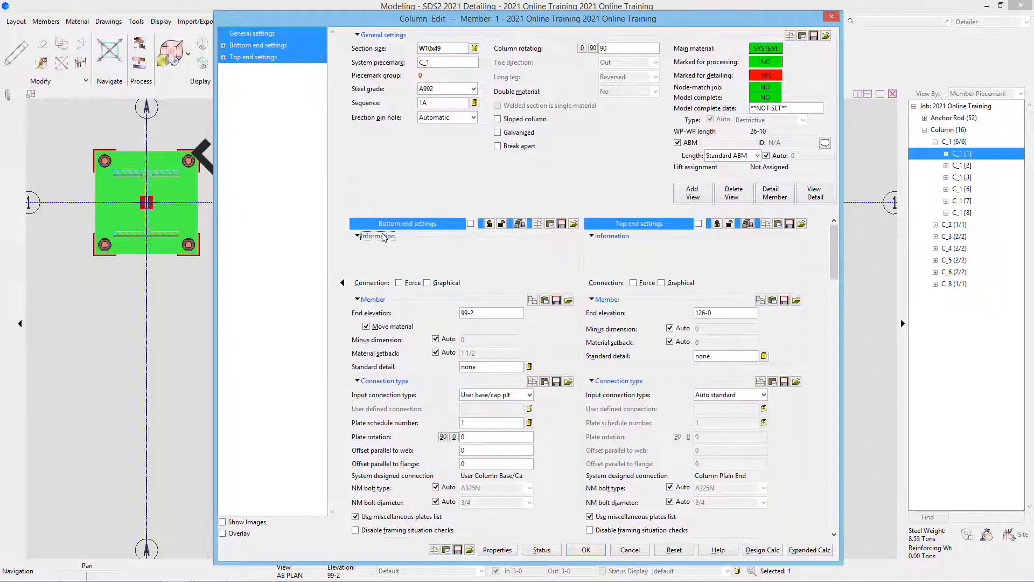
left_click(384, 237)
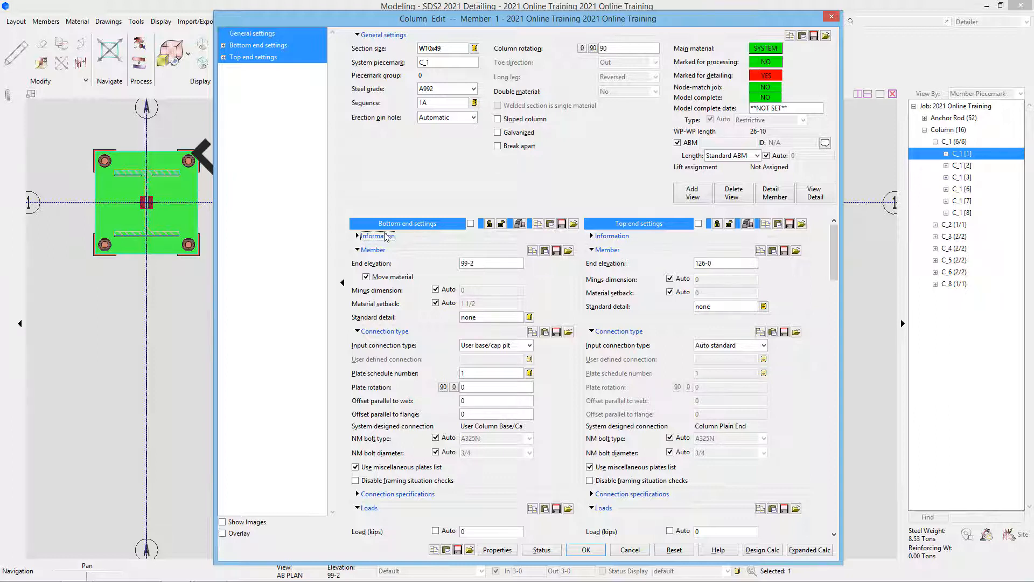
scroll(452, 350, "down", 10)
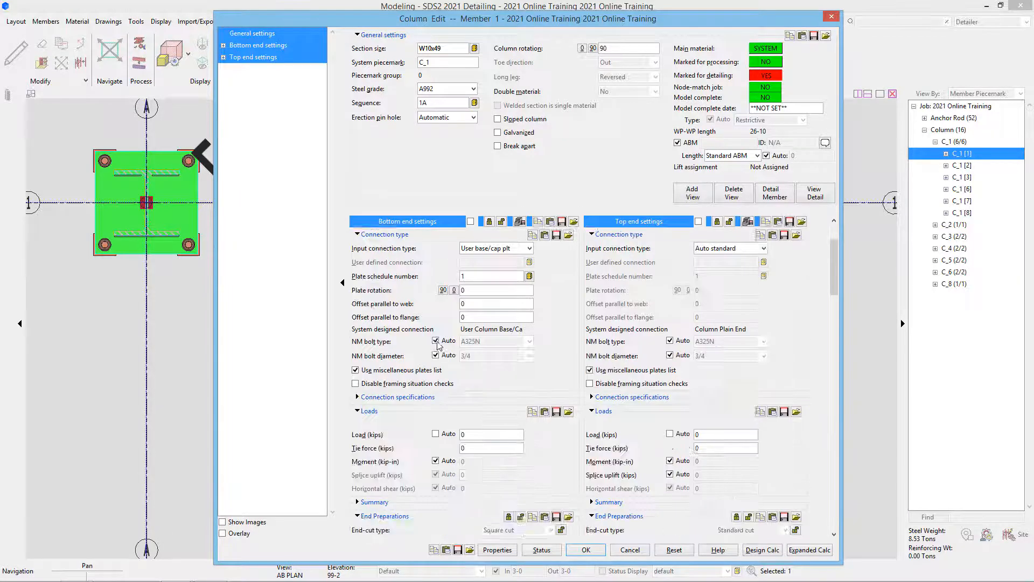
scroll(461, 363, "down", 5)
scroll(484, 366, "up", 15)
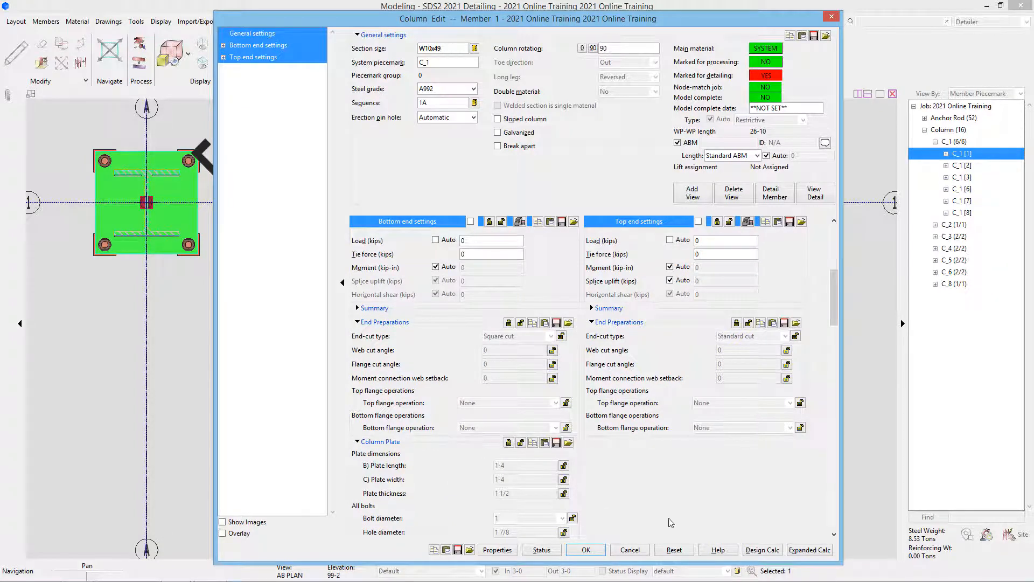
left_click(641, 549)
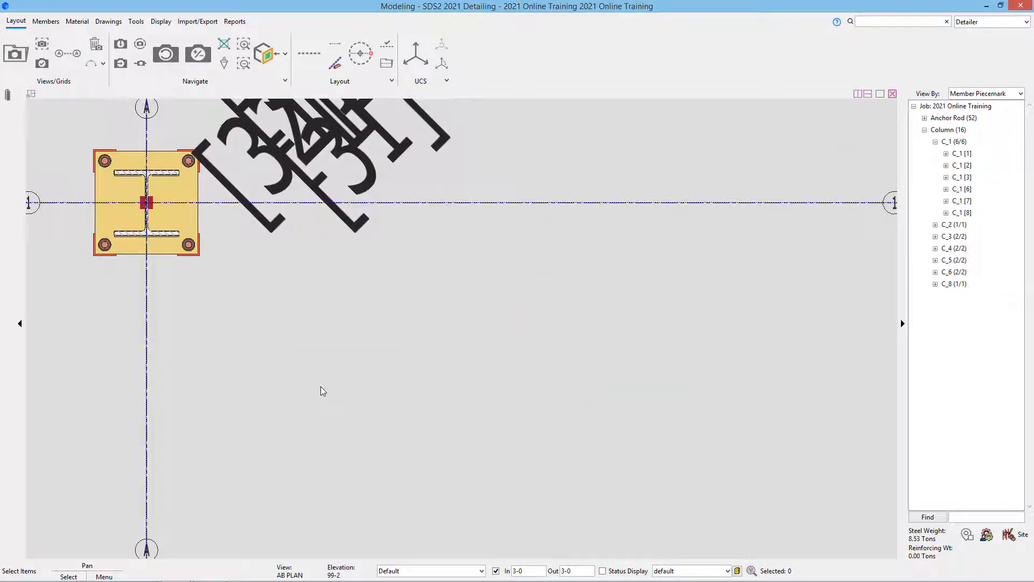
- Start erasing the column at grid intersection A-1 and decline the deletion
left_click(155, 173)
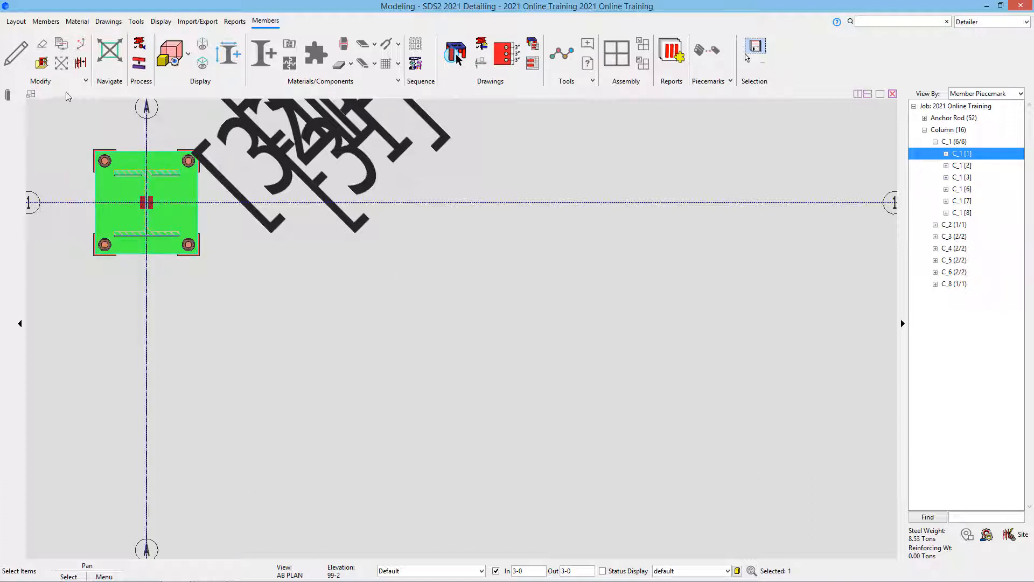
left_click(42, 47)
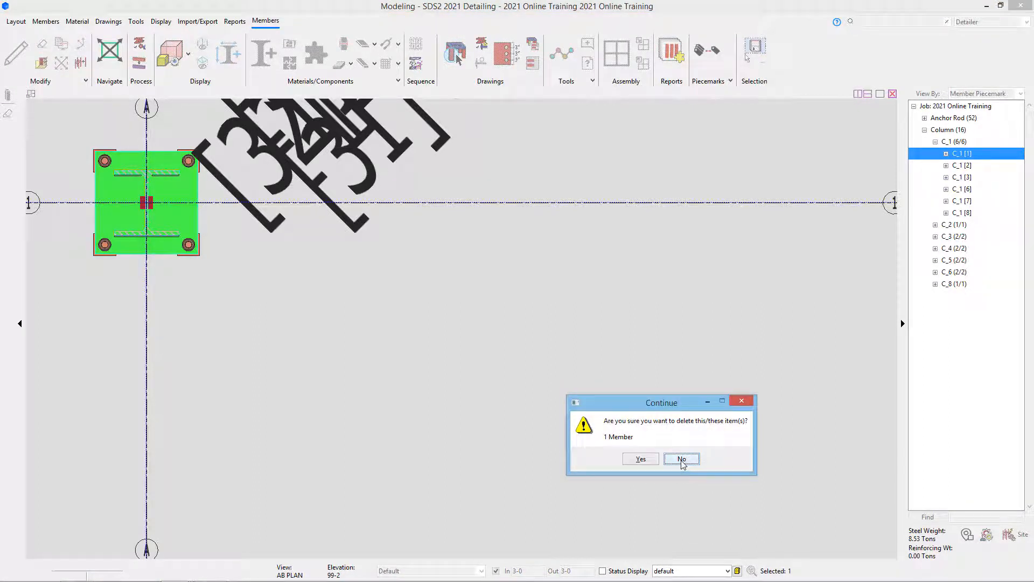
left_click(681, 459)
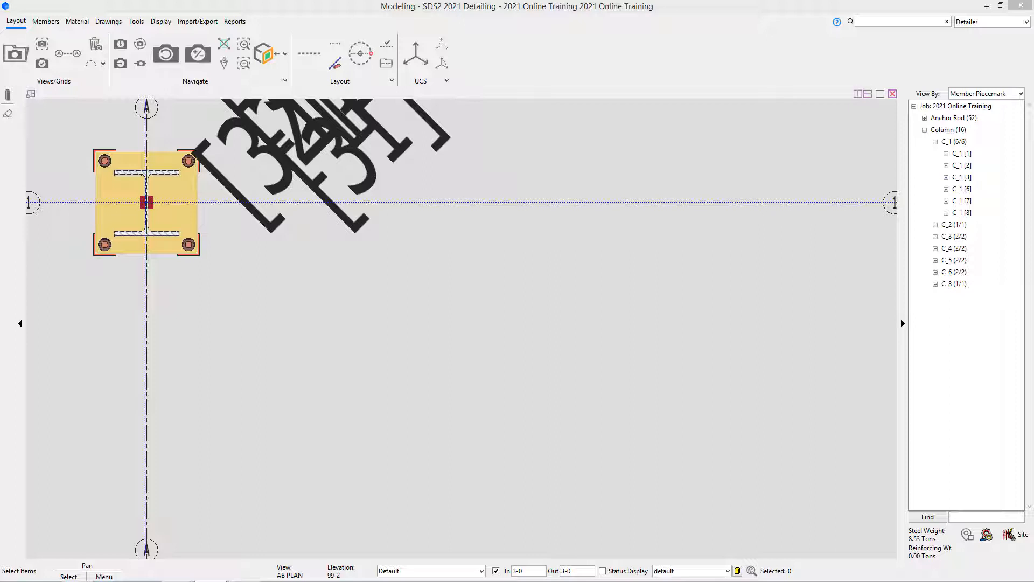
- Open the SECOND FLOOR erection view in place of the anchor bolt plan
left_click(15, 55)
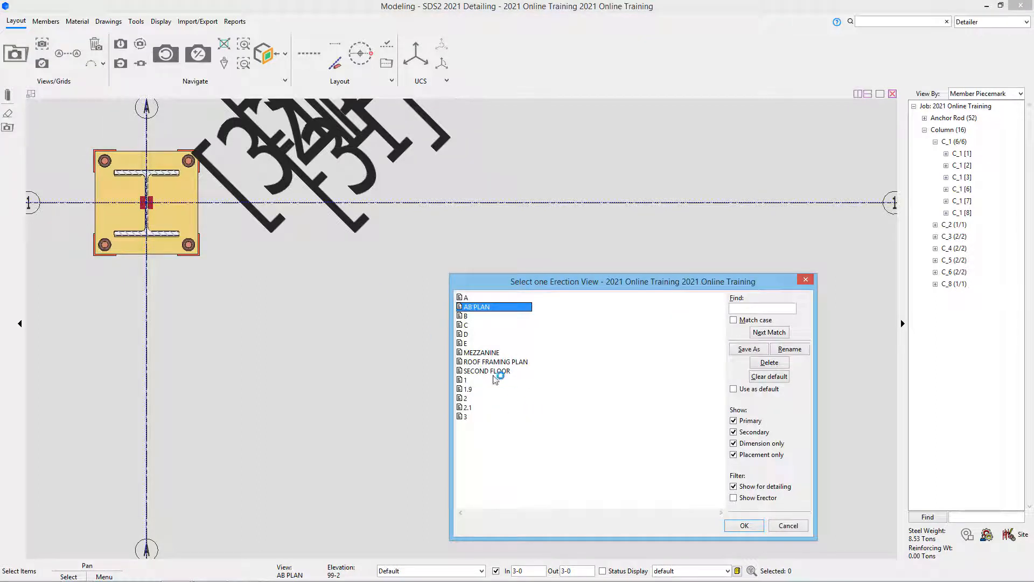
left_click_drag(495, 377, 498, 371)
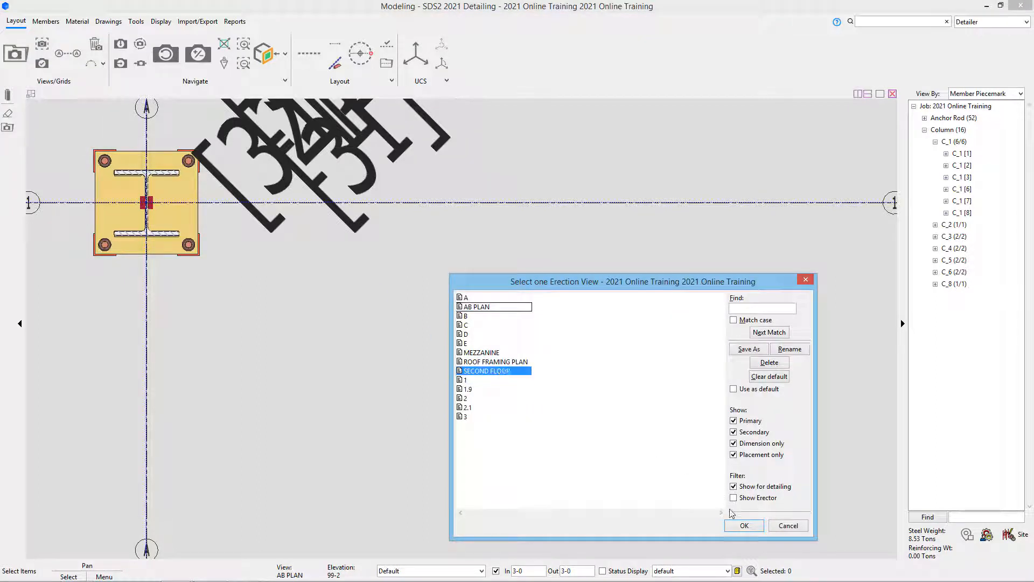
left_click(744, 525)
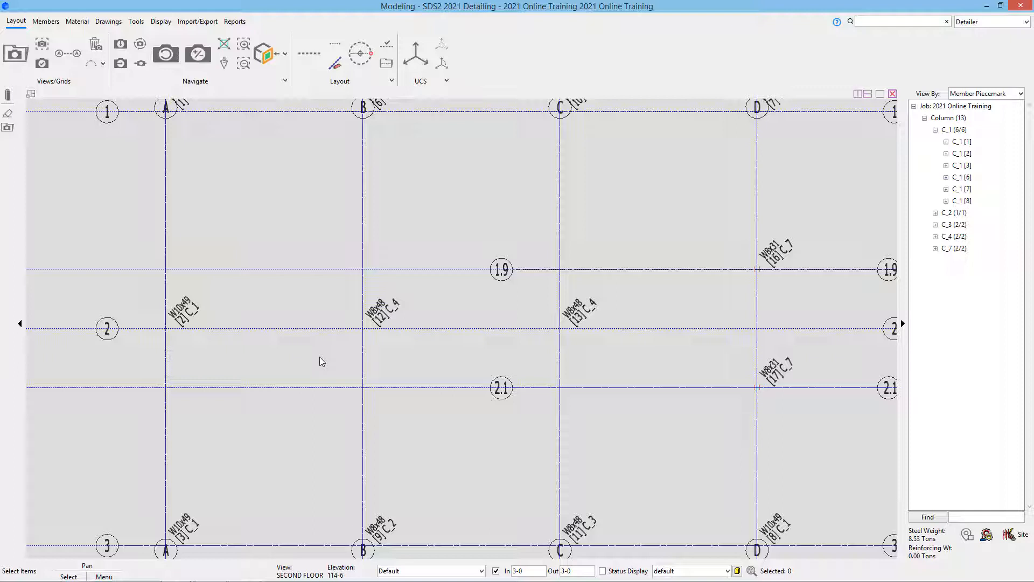
- Add W18x40 beams along grid line 1 from A to B and from B to C, snapping to the grid intersections
left_click(45, 21)
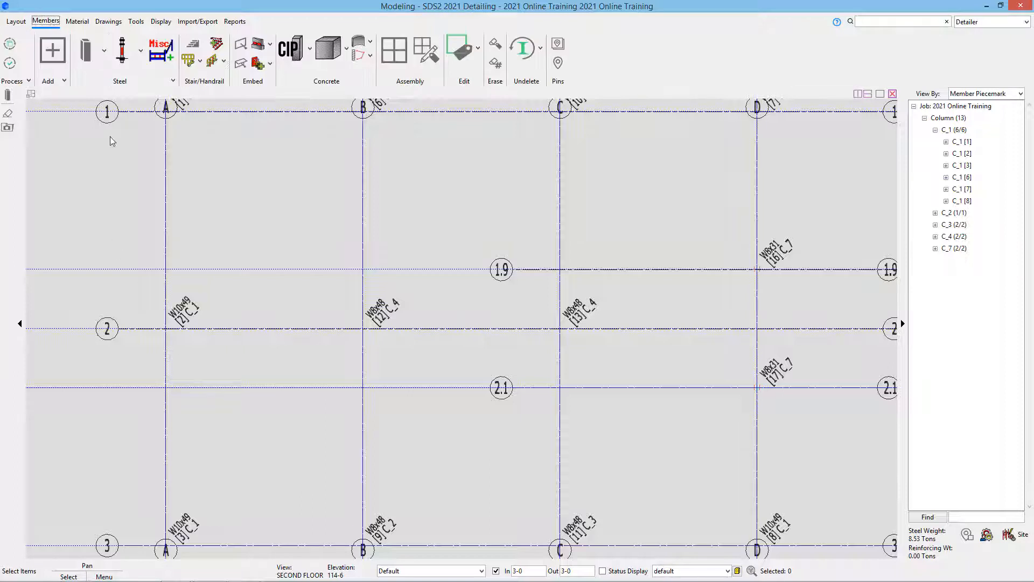
left_click(104, 53)
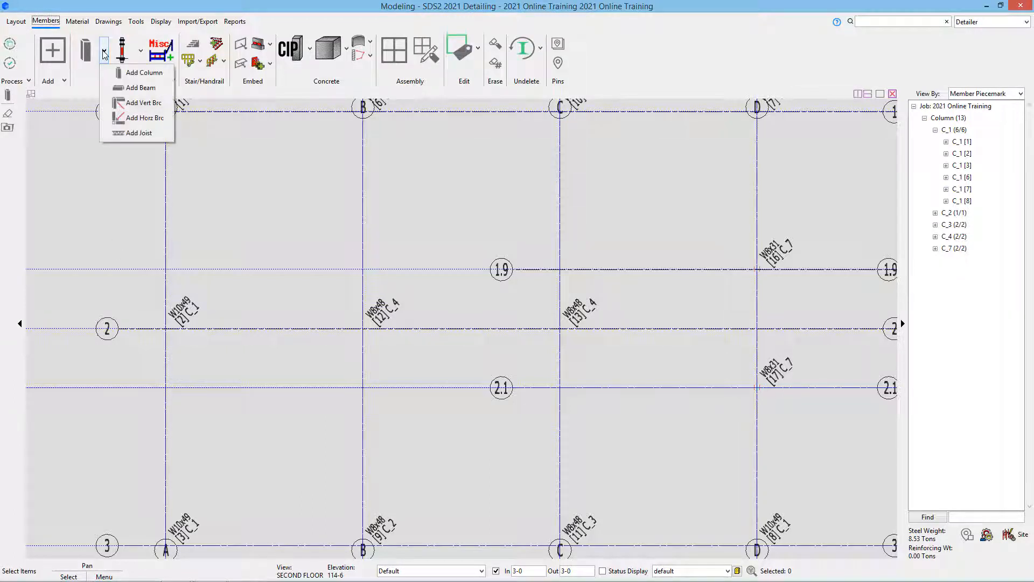
left_click(141, 90)
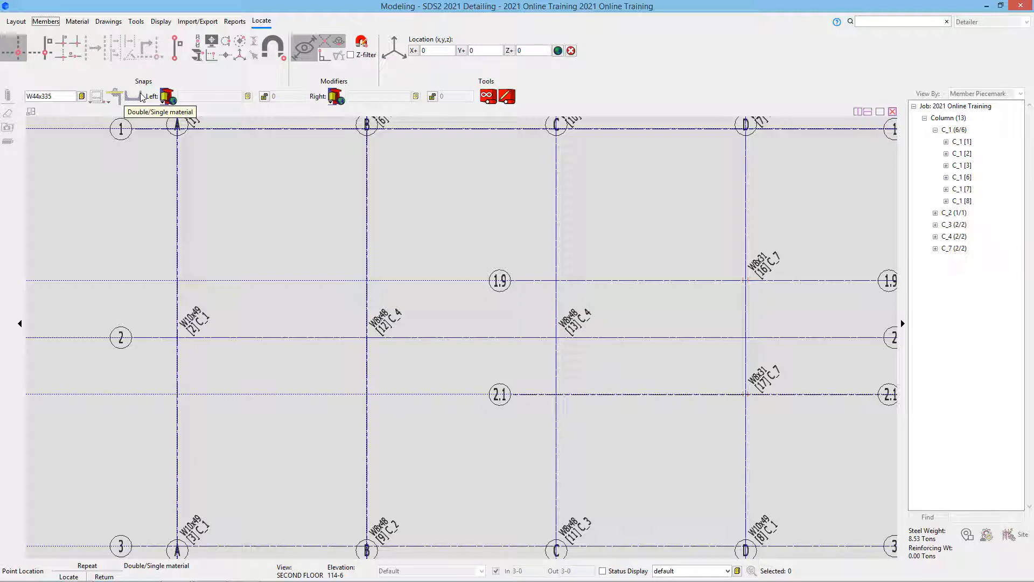
left_click_drag(67, 97, 3, 104)
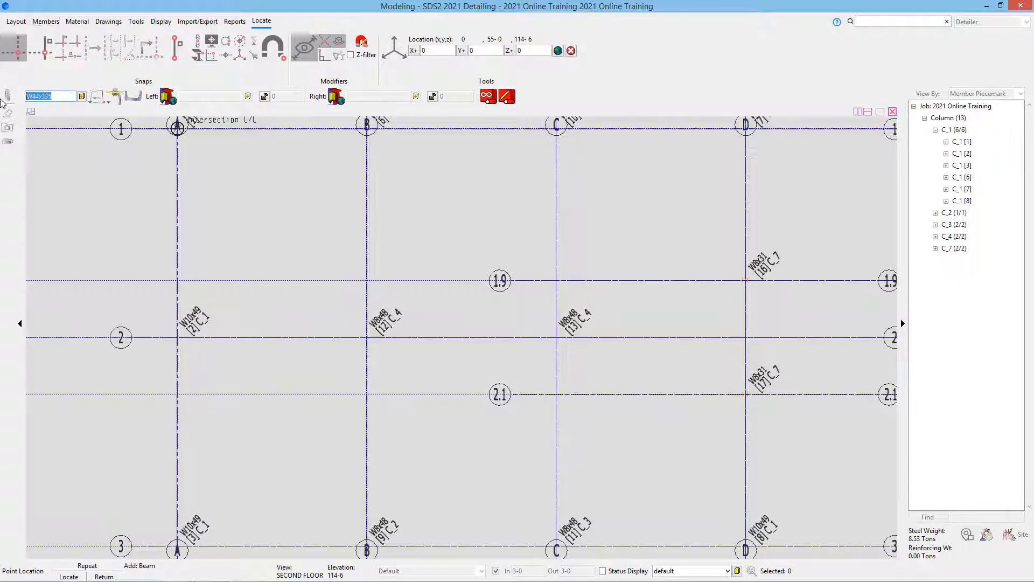
type("w18x40")
key("Return")
scroll(116, 156, "down", 3)
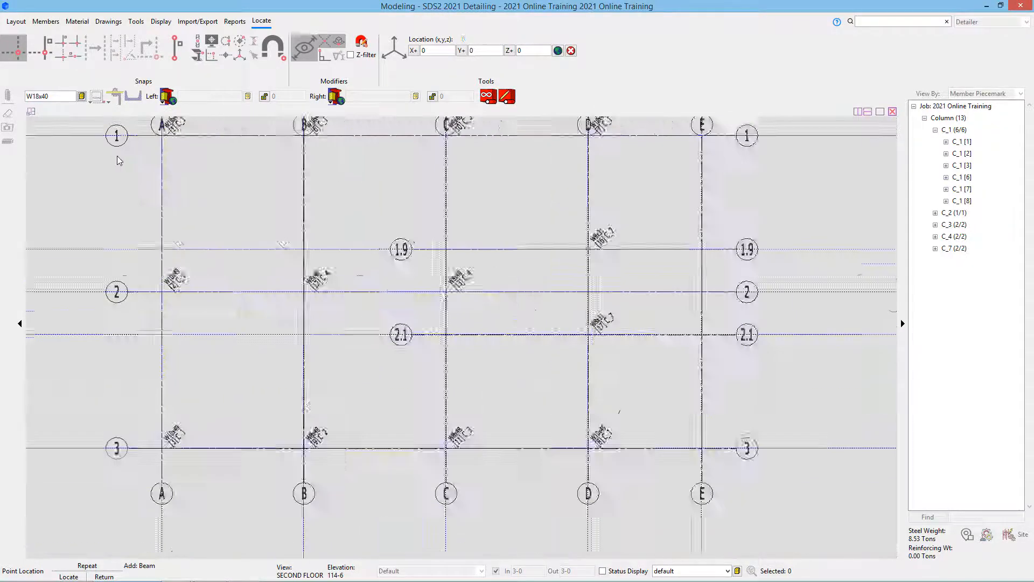
scroll(145, 156, "up", 4)
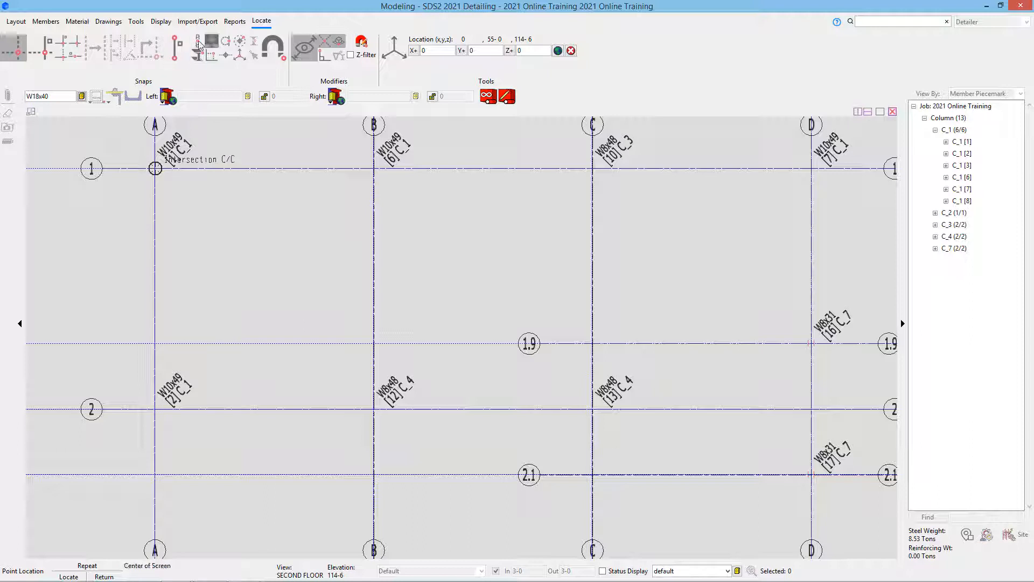
left_click(176, 48)
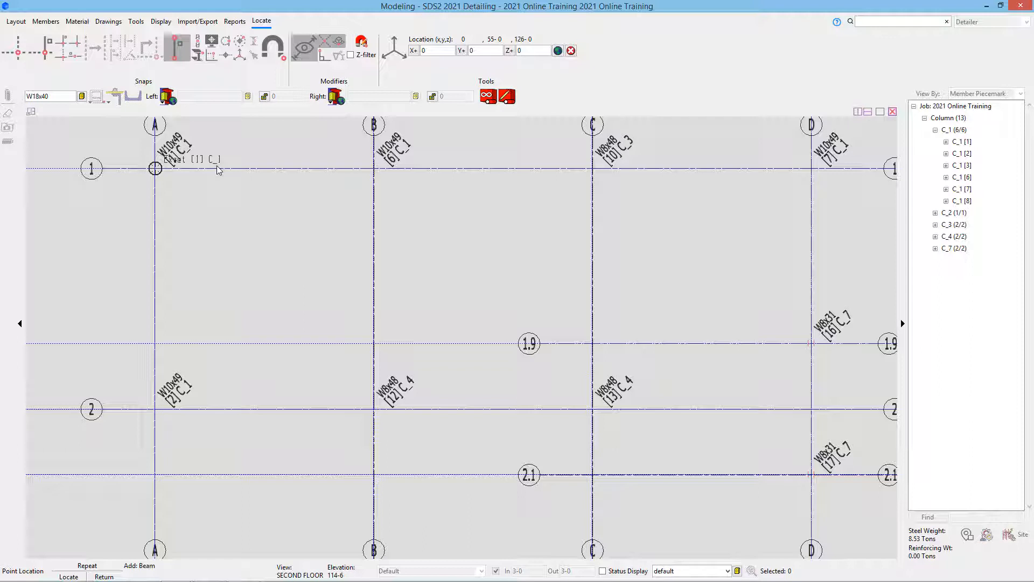
left_click(18, 54)
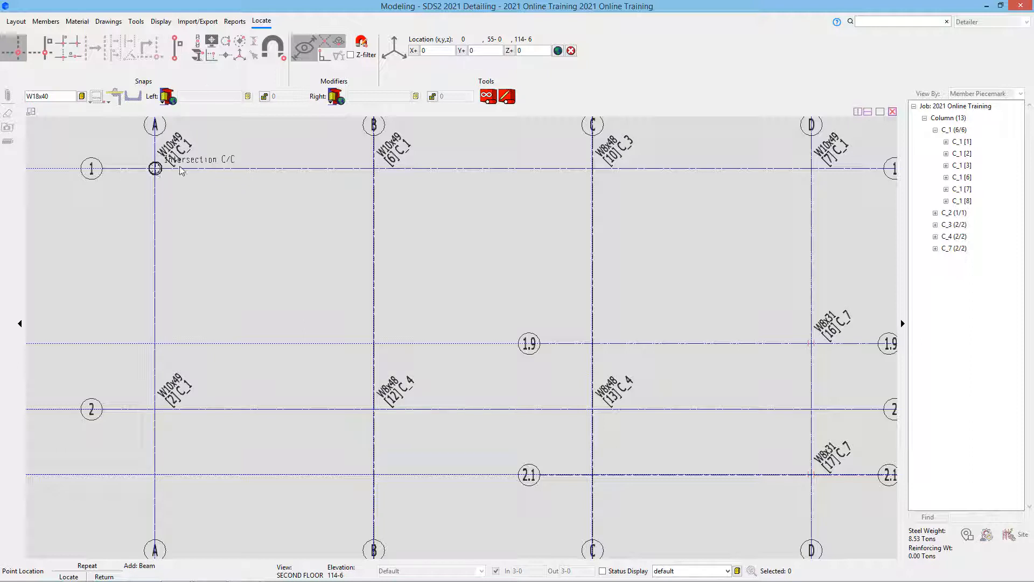
left_click(155, 168)
left_click(348, 156)
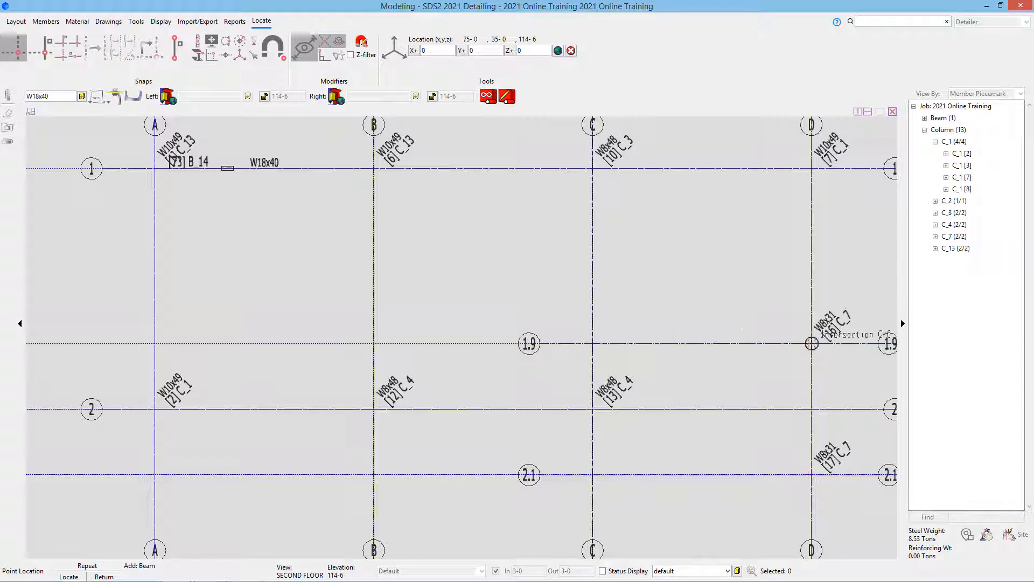
left_click(374, 168)
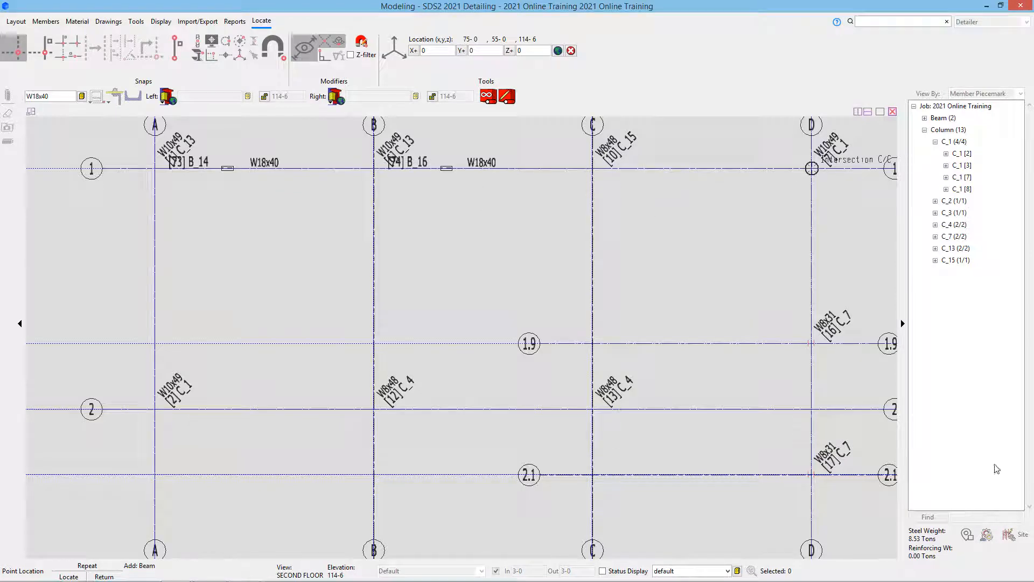
- Add matching W18x40 beams along grid line 3 from A to B and from B to C
scroll(148, 469, "down", 2)
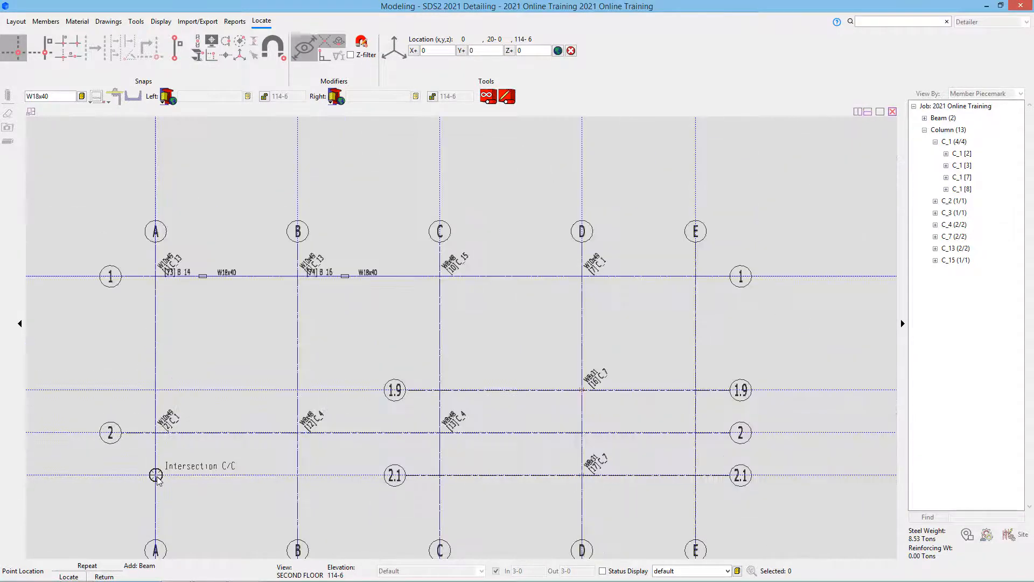
scroll(167, 437, "up", 1)
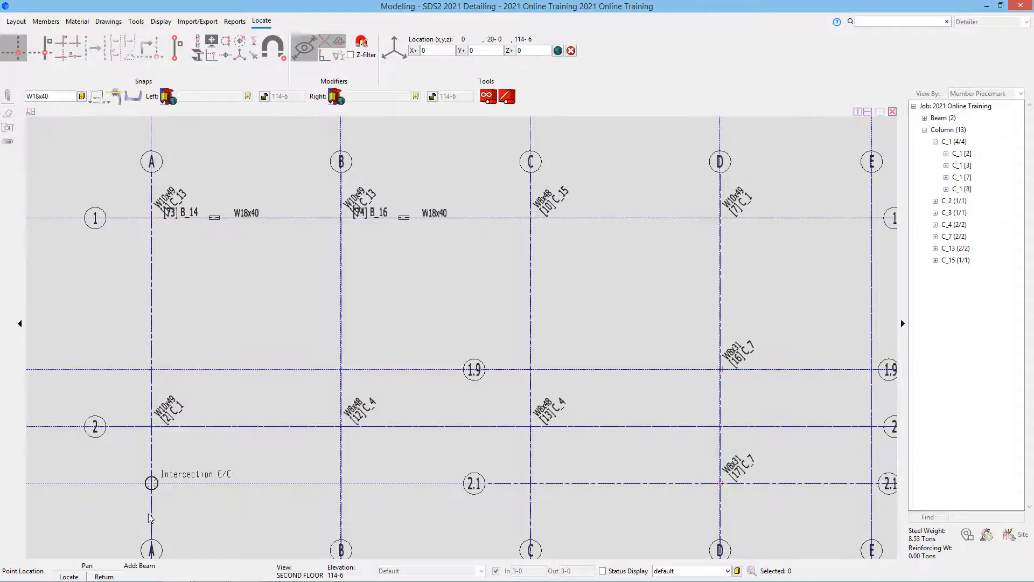
middle_click_drag(144, 515, 208, 242)
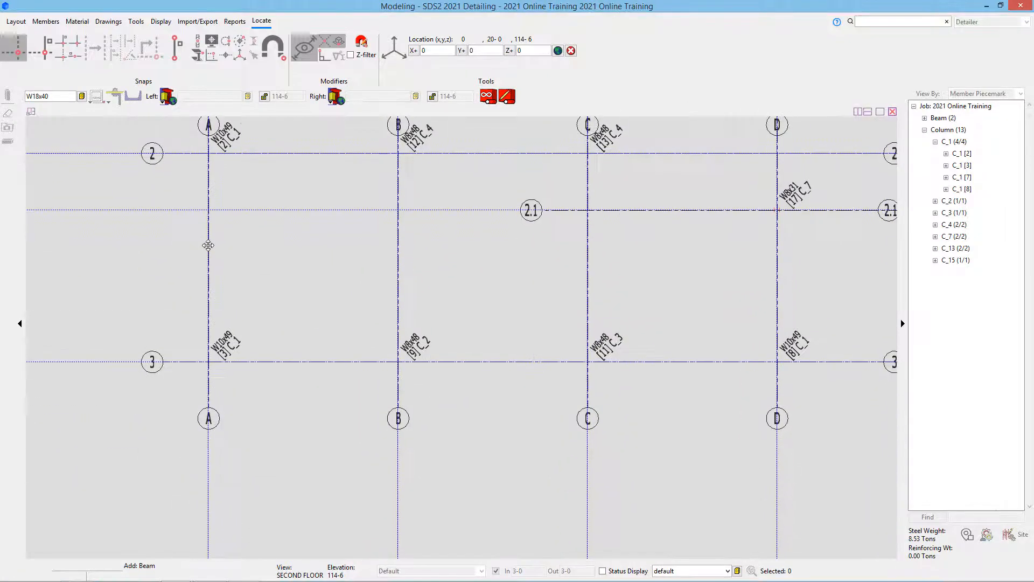
left_click(209, 363)
left_click(396, 362)
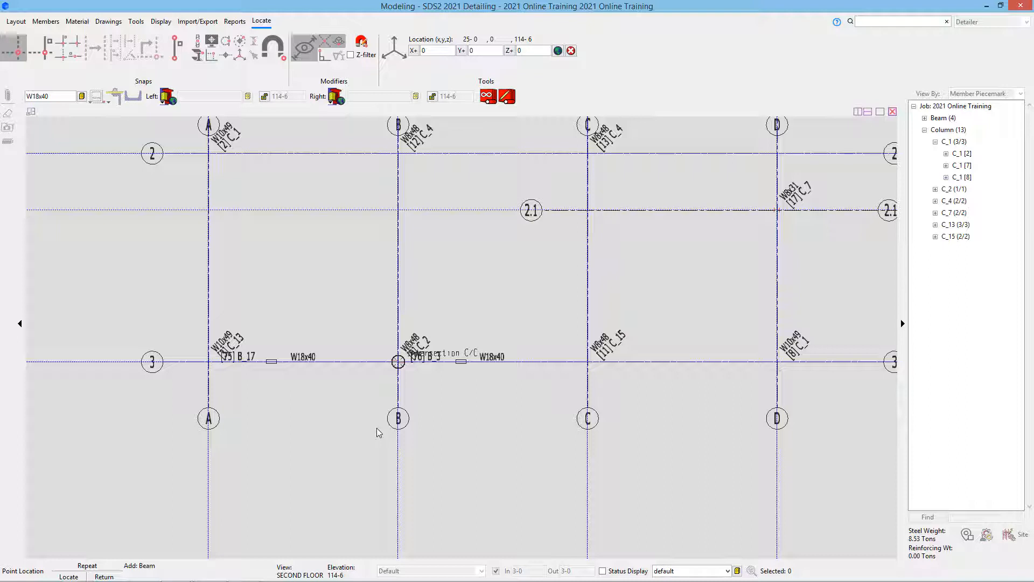
- Add W18x35 beams in one continuous run along grid line 2 from A through B to C
left_click(492, 101)
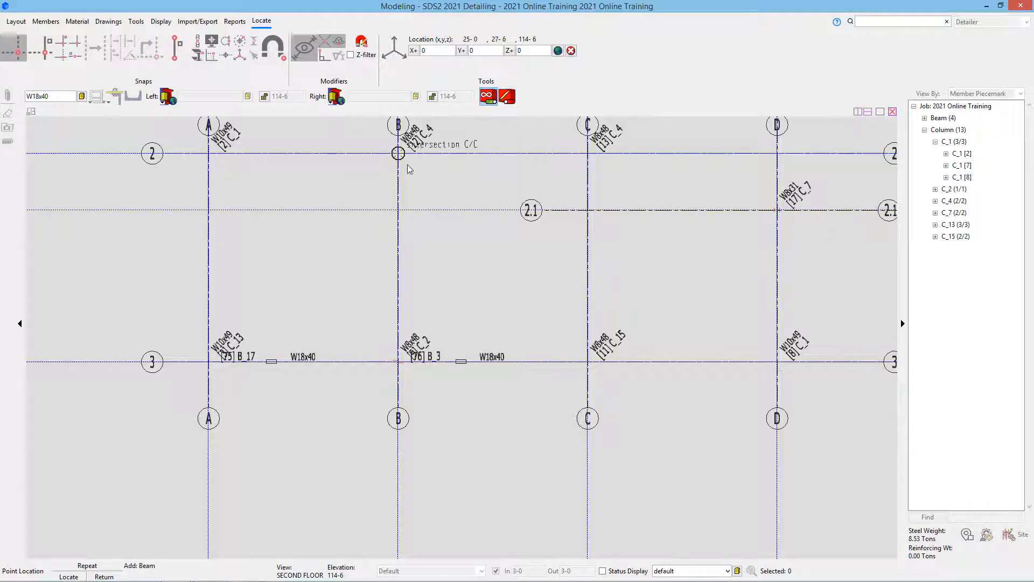
left_click(61, 100)
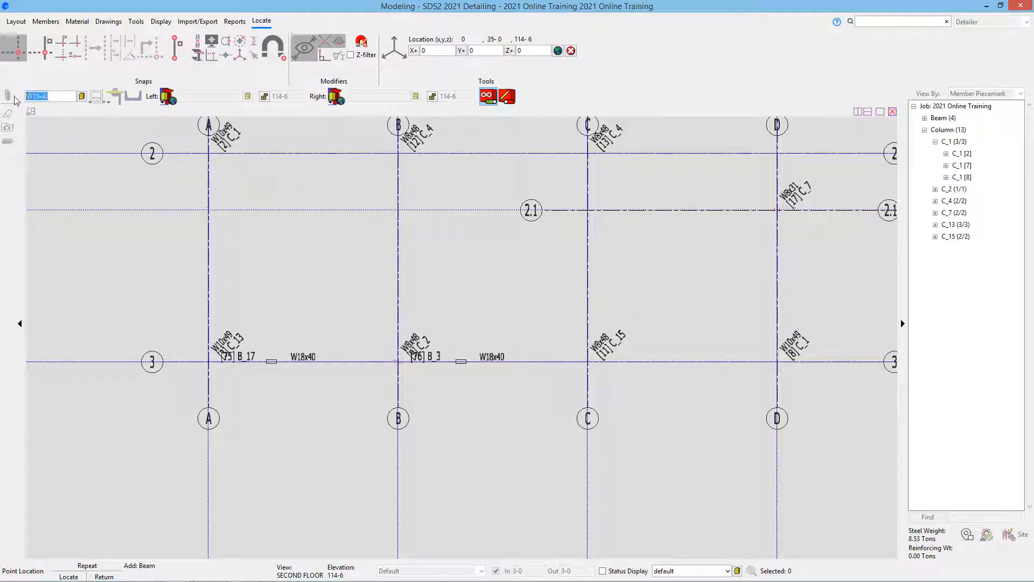
type("w18x35")
key("Return")
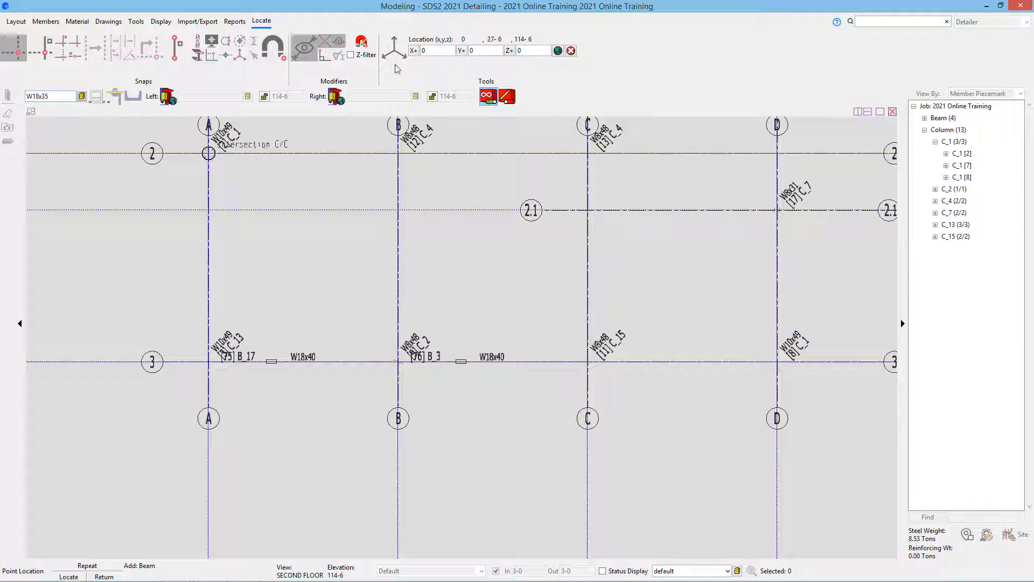
left_click(208, 154)
left_click(357, 151)
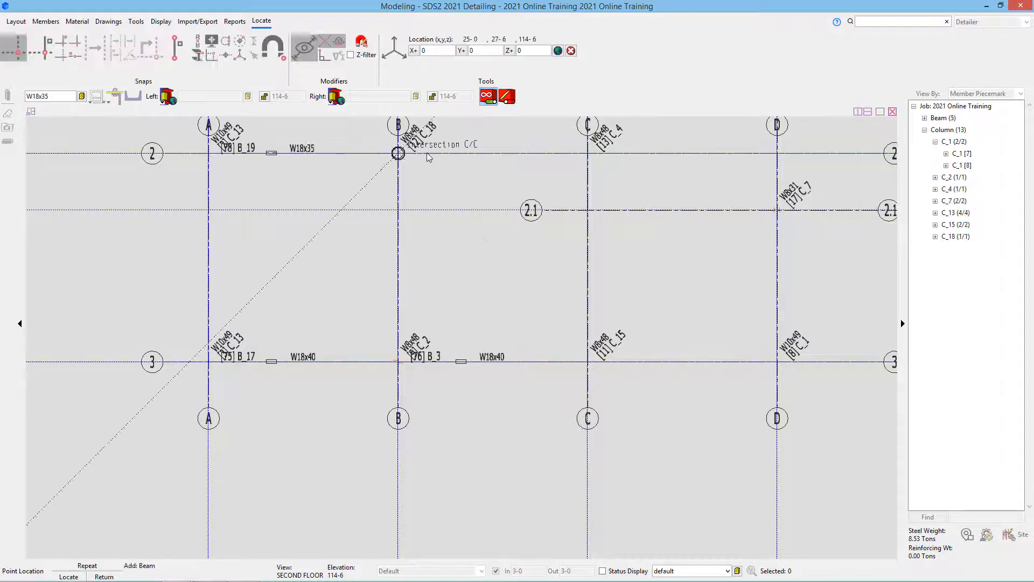
left_click(564, 154)
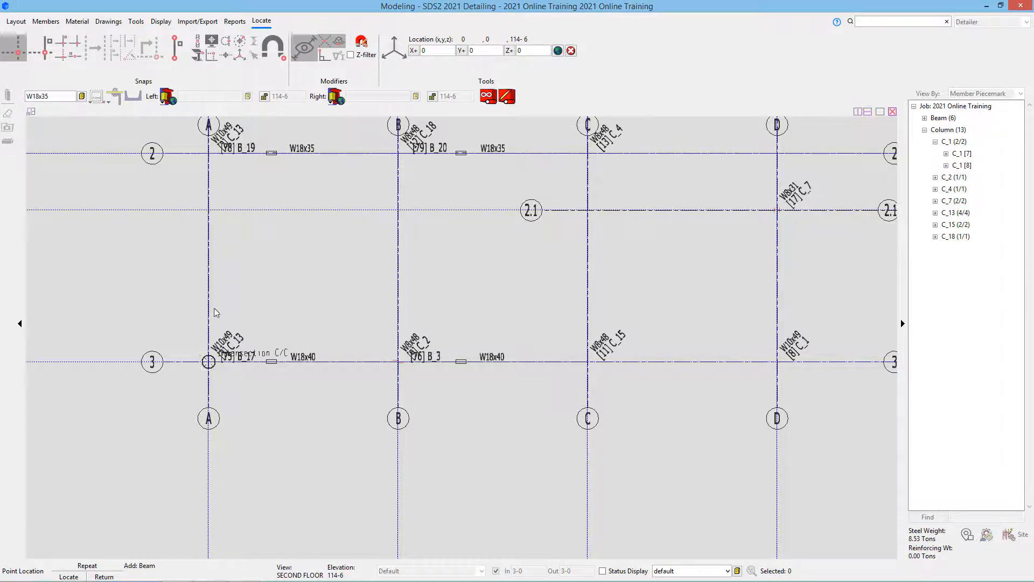
- Add a W21x44 beam along grid line A from 3 to 2 with editing on placement enabled, and accept its settings
left_click(507, 97)
left_click_drag(59, 97, 1, 90)
type("w21x")
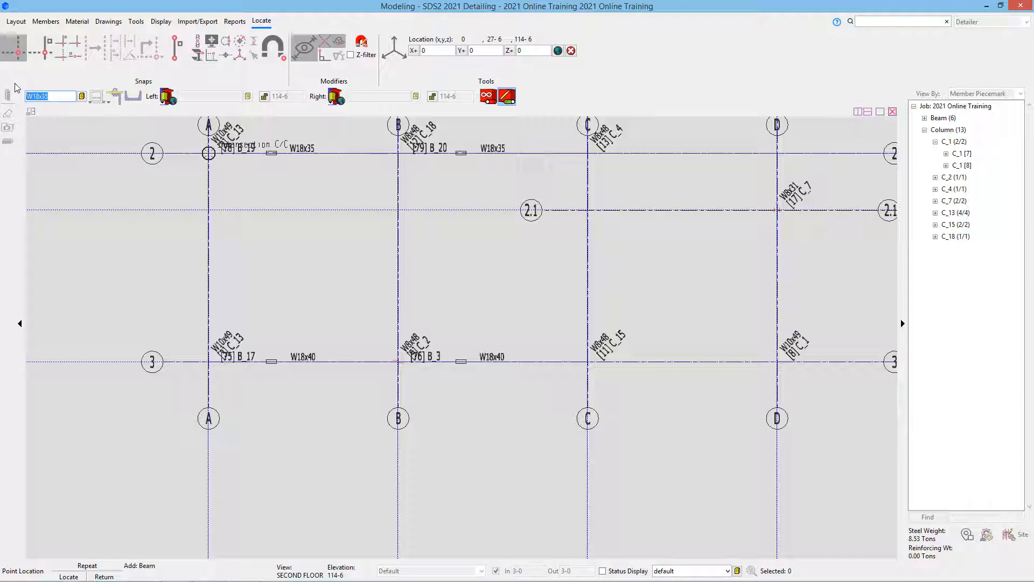
type("44")
key("Return")
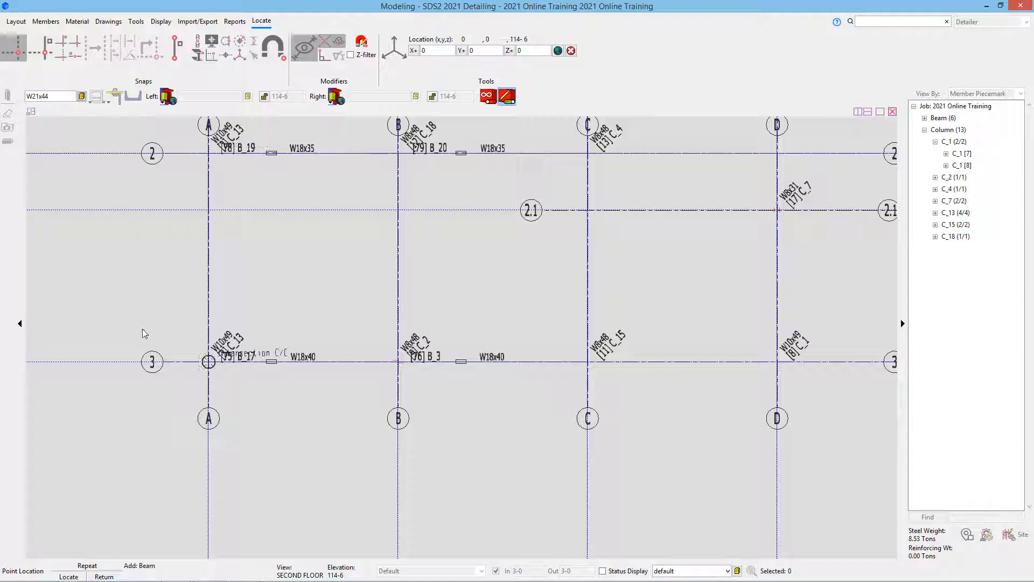
left_click(161, 335)
left_click(208, 152)
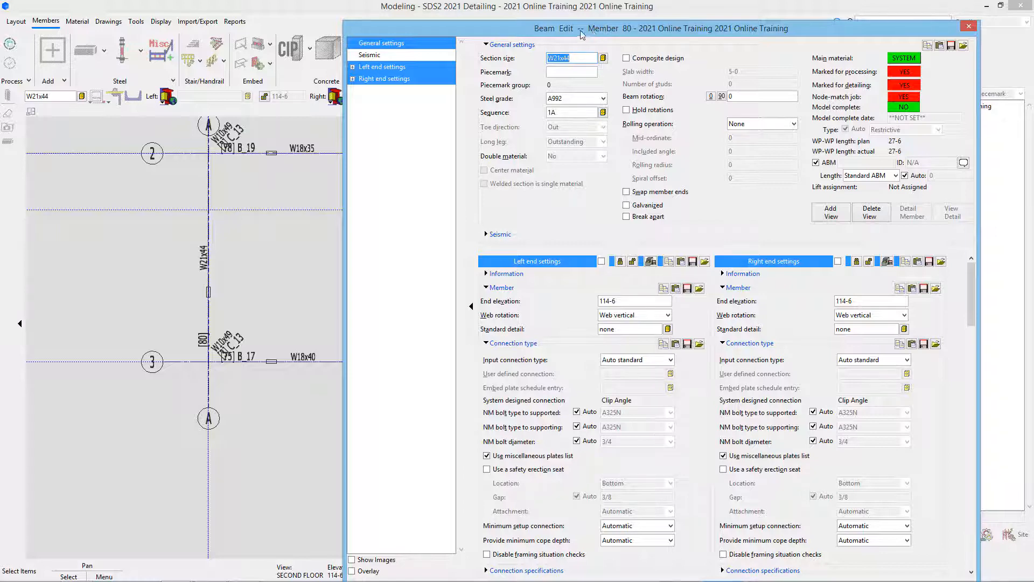
left_click_drag(582, 35, 464, 15)
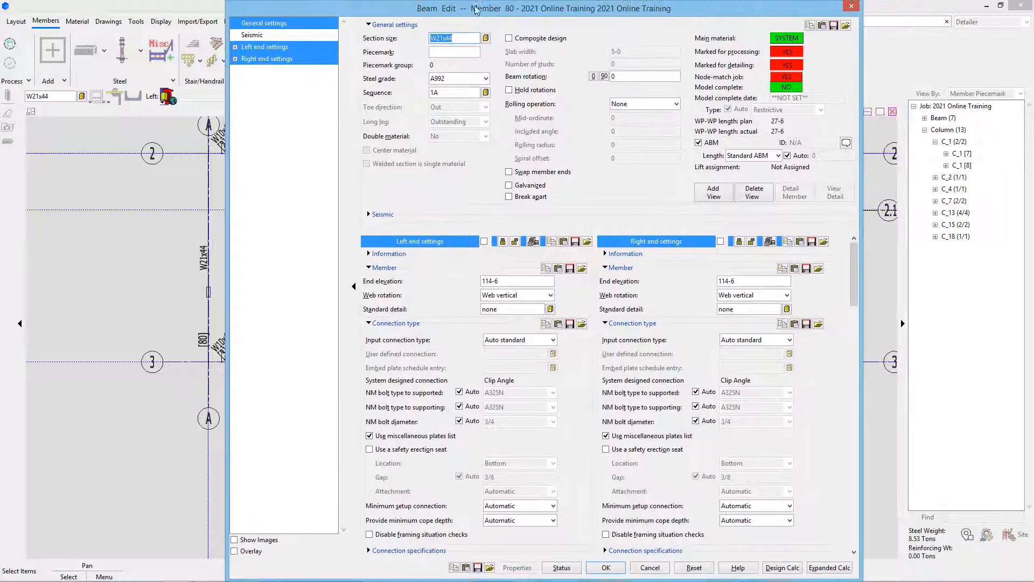
left_click(604, 568)
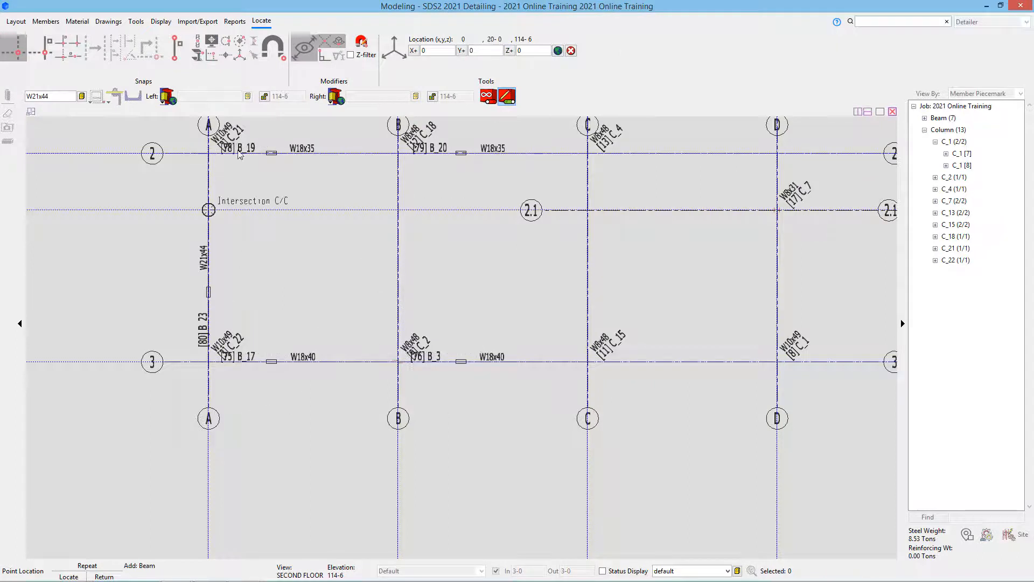
- Start a beam at grid intersection A-2.1 without editing on placement, try second points at 10-0 and 10-0@30, and cancel
left_click(505, 103)
left_click(209, 210)
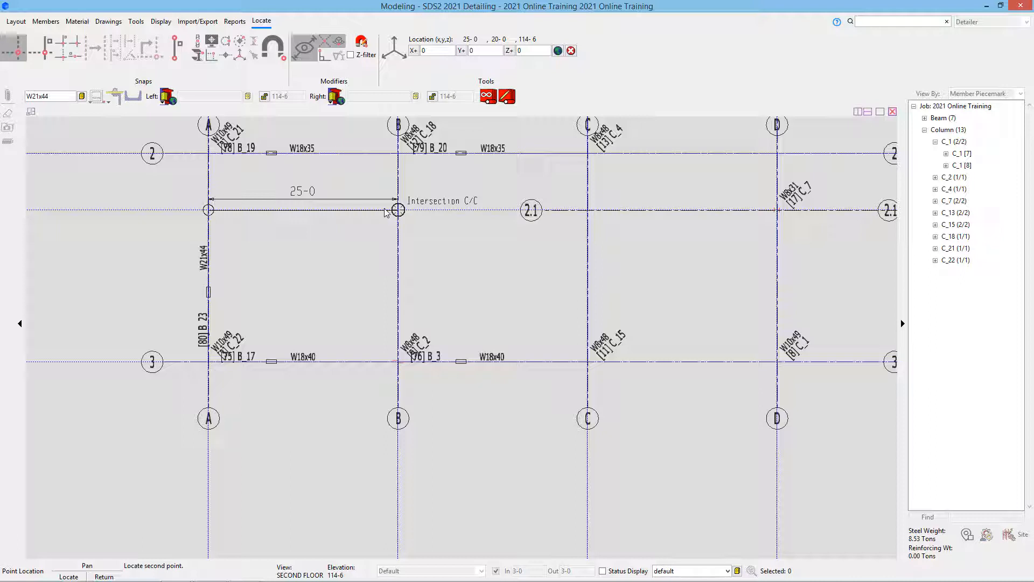
type("10-")
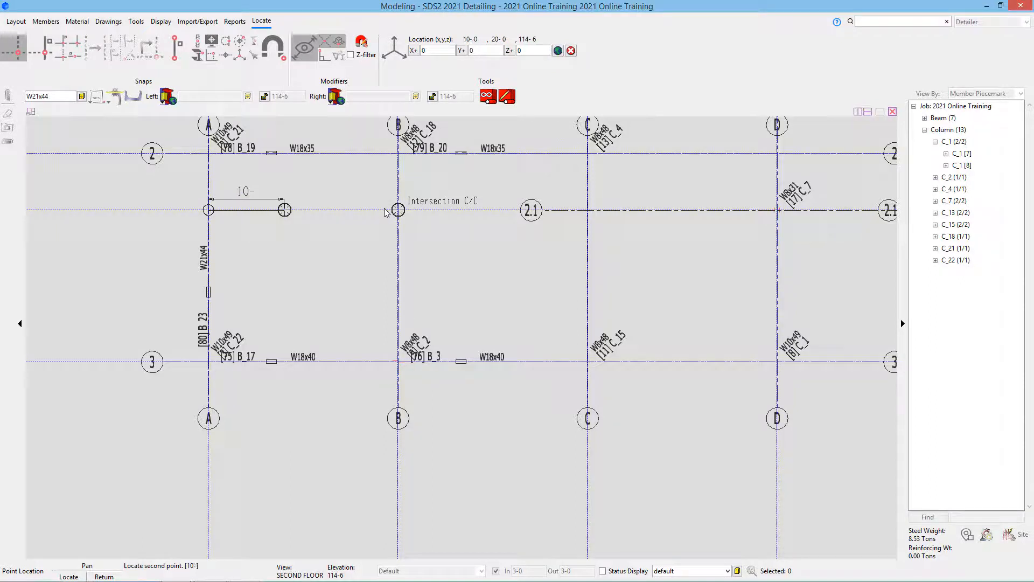
type("0")
type("@30")
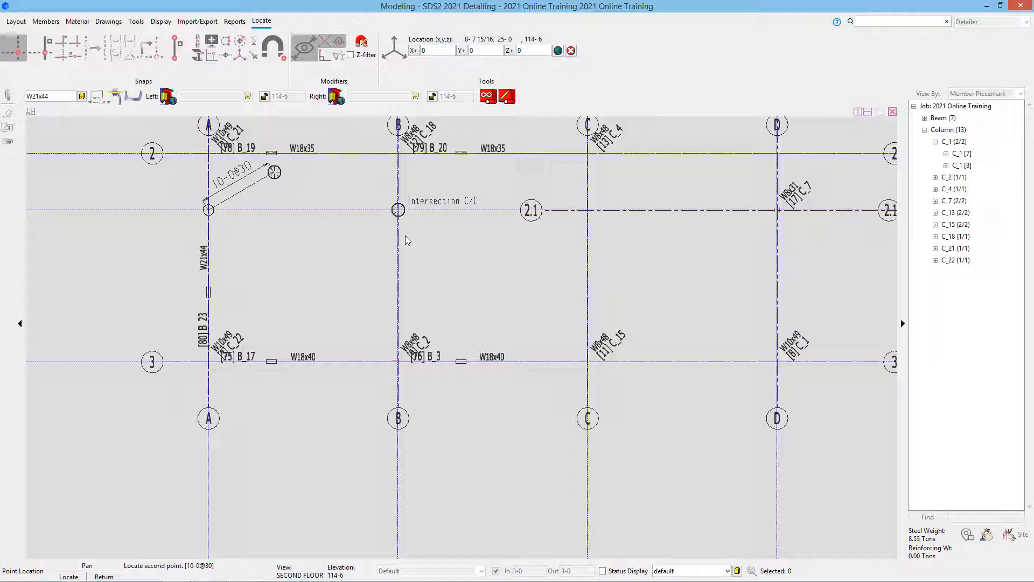
key("BackSpace")
key("BackSpace")
key("BackSpace")
key("BackSpace")
key("BackSpace")
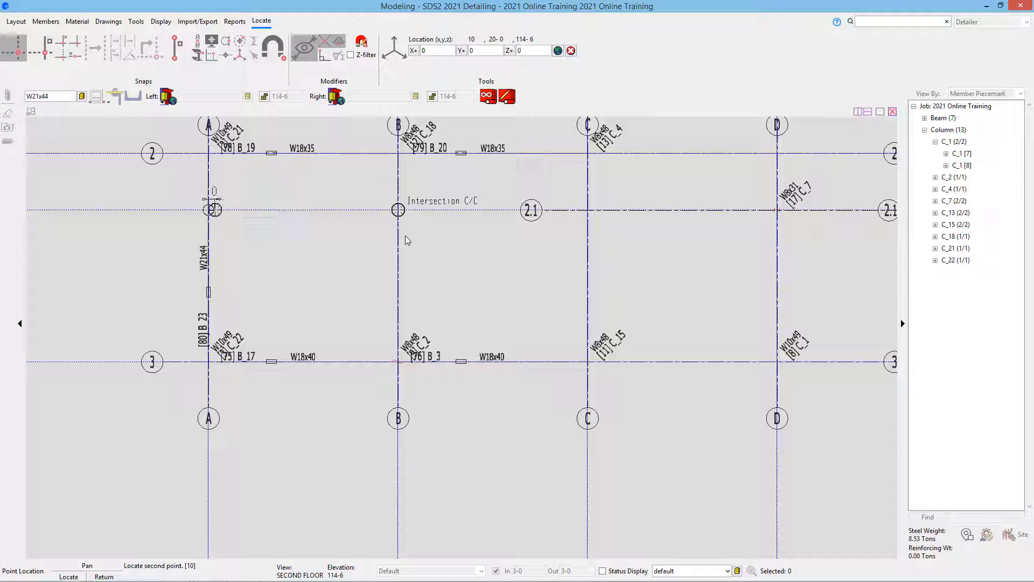
key("BackSpace")
key("BackSpace")
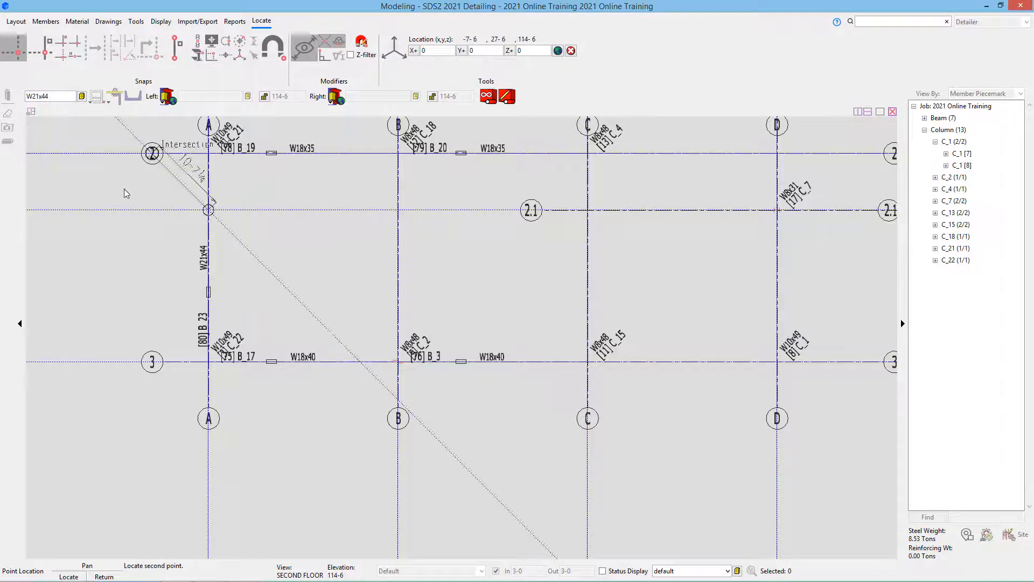
scroll(303, 198, "down", 2)
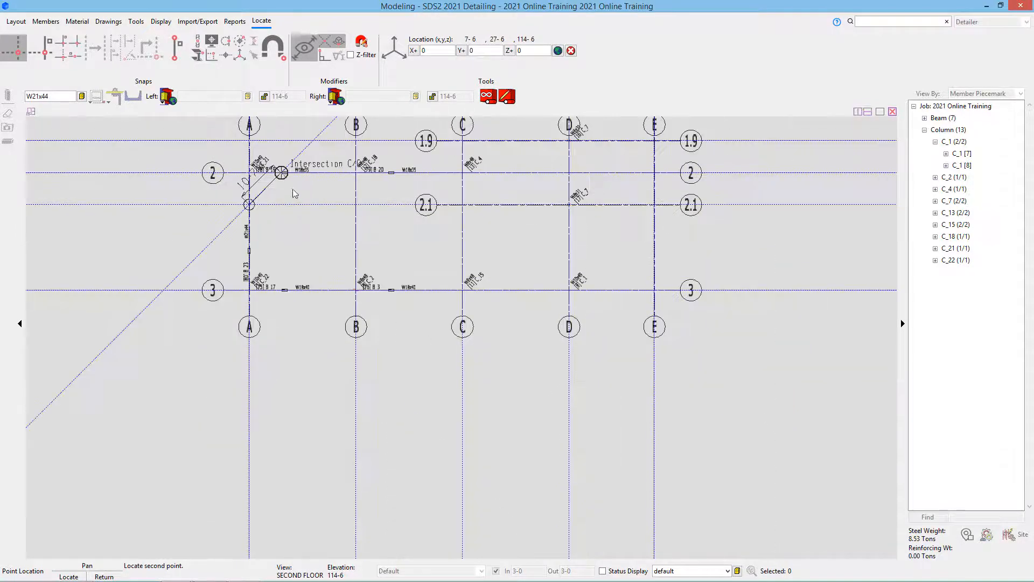
scroll(290, 179, "up", 2)
scroll(273, 169, "up", 2)
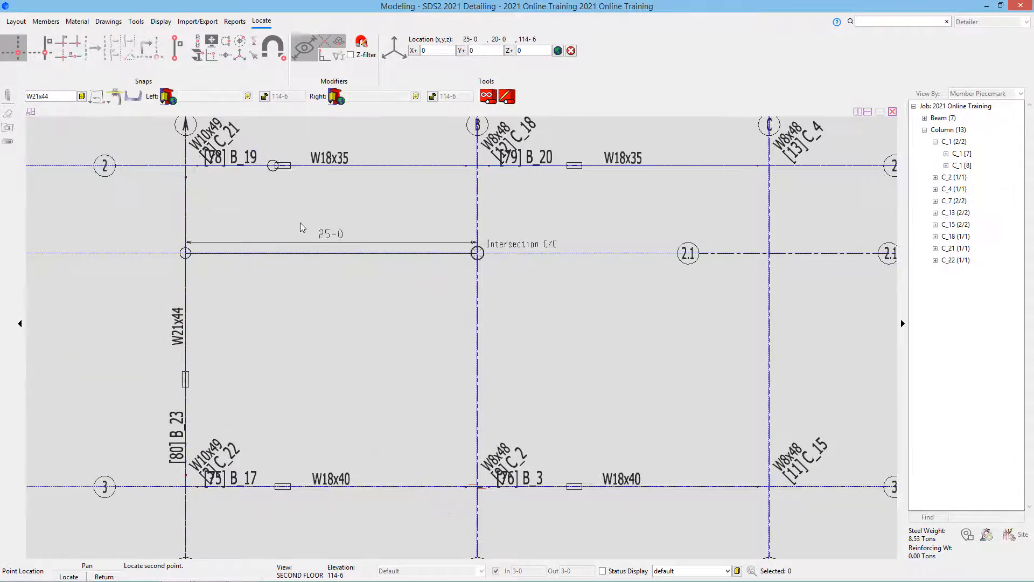
key("Escape")
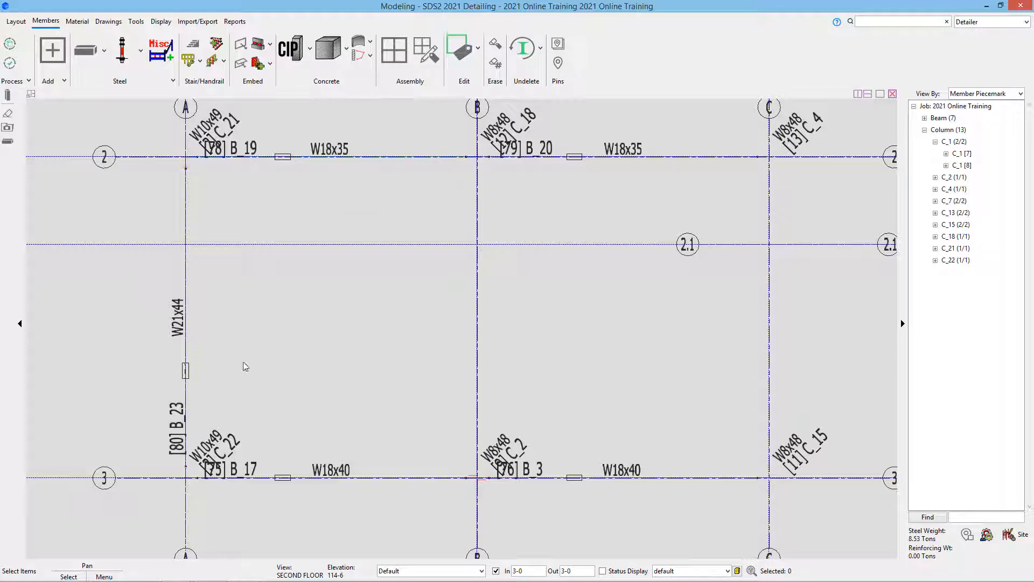
- Swap the member ends of the W18x40 beam on grid line 3 between A and B
middle_click_drag(301, 288, 365, 155)
scroll(258, 305, "up", 1)
scroll(276, 311, "down", 1)
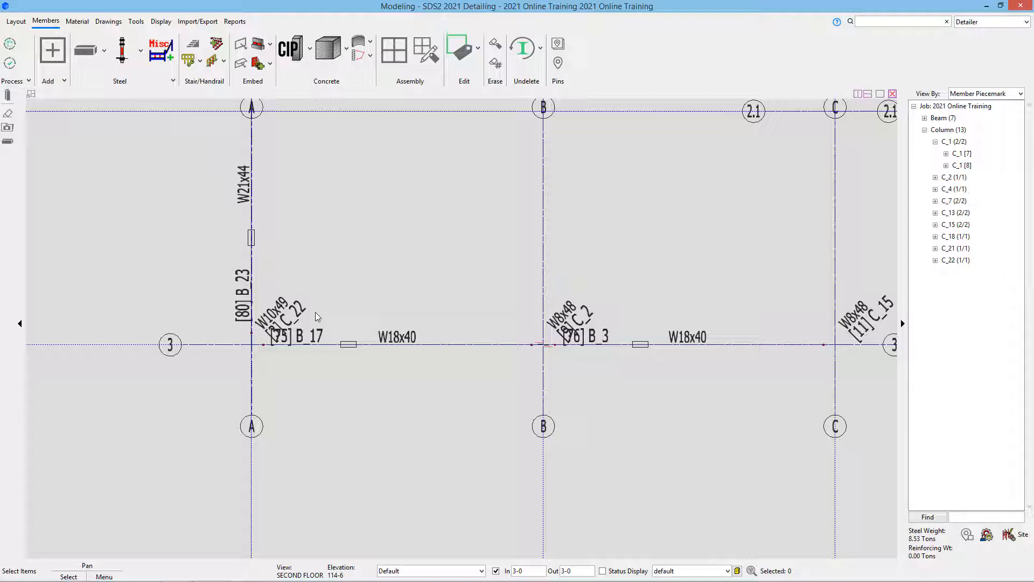
double_click(386, 348)
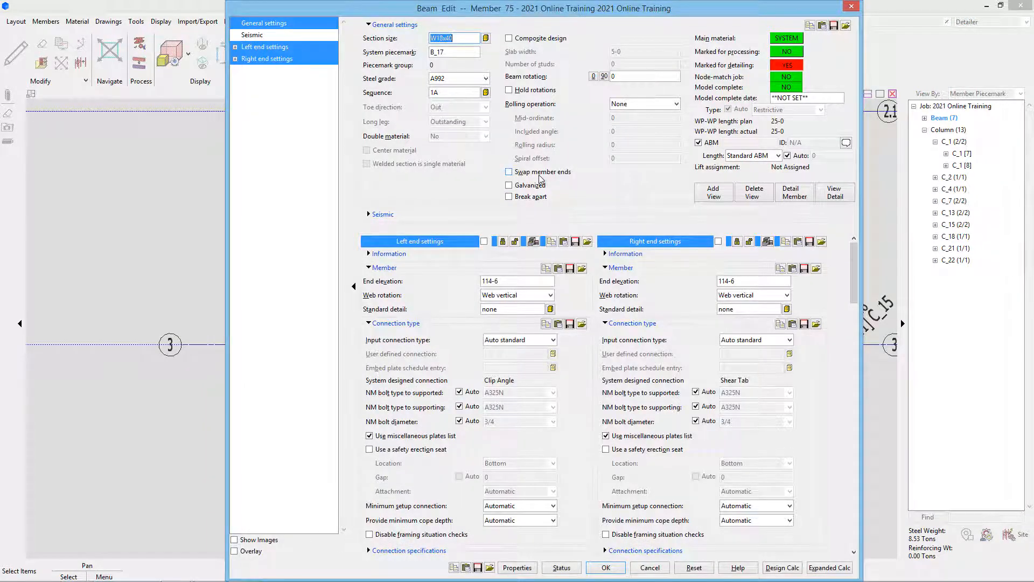
left_click(538, 171)
left_click(605, 567)
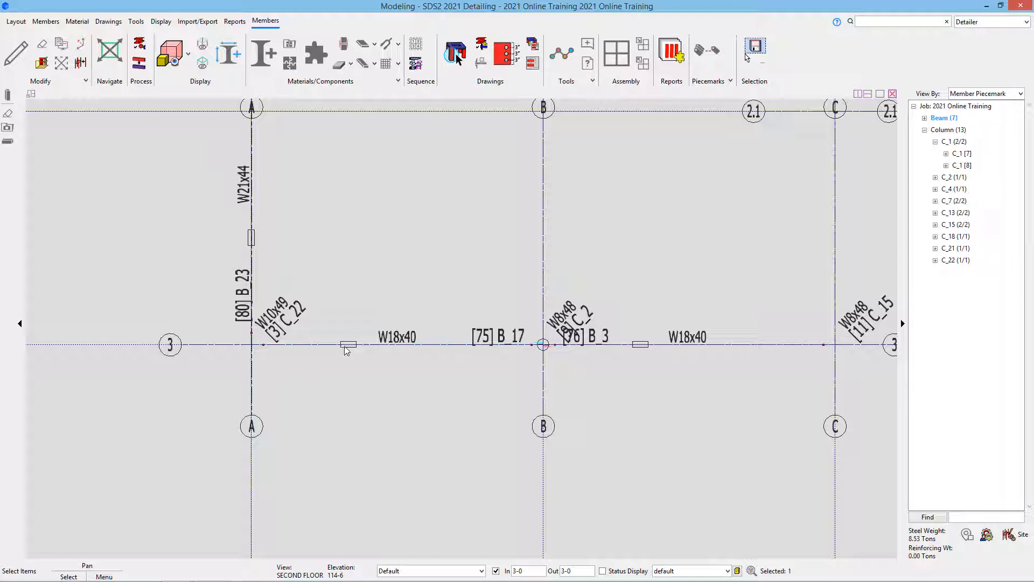
- Swap the member ends of the W18x40 beam on grid line 3 between A and B back again
double_click(346, 348)
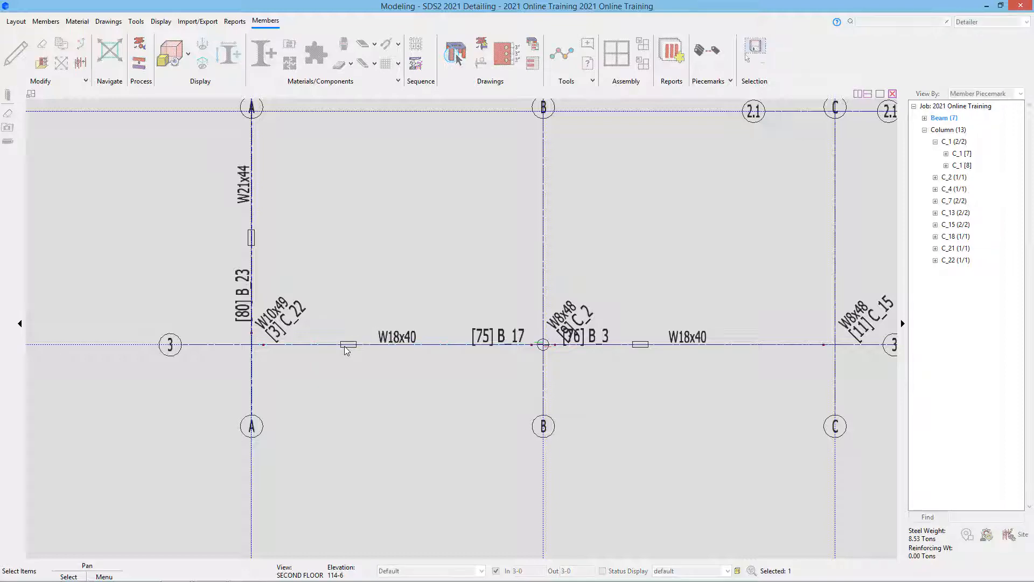
left_click(531, 173)
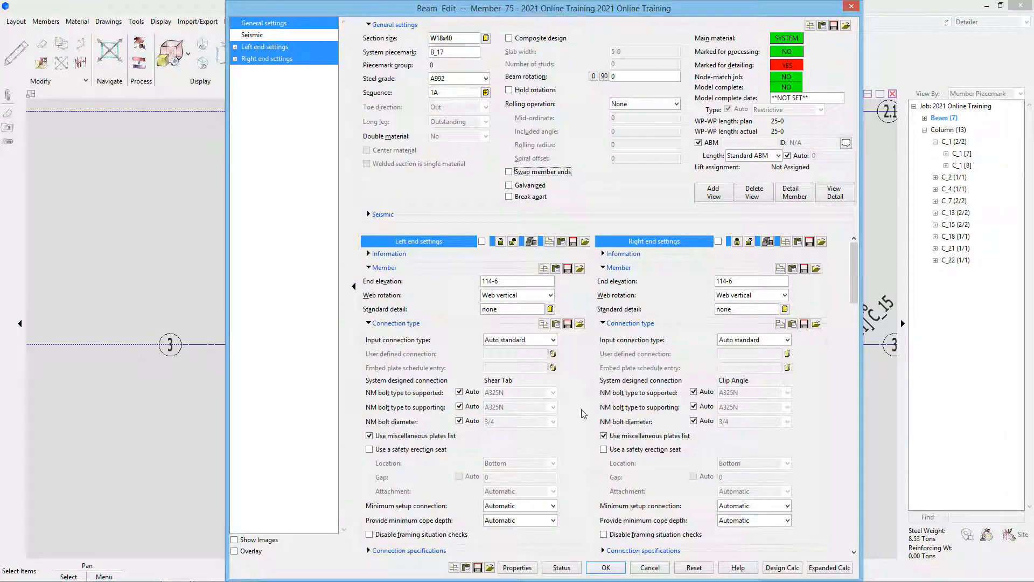
left_click(606, 568)
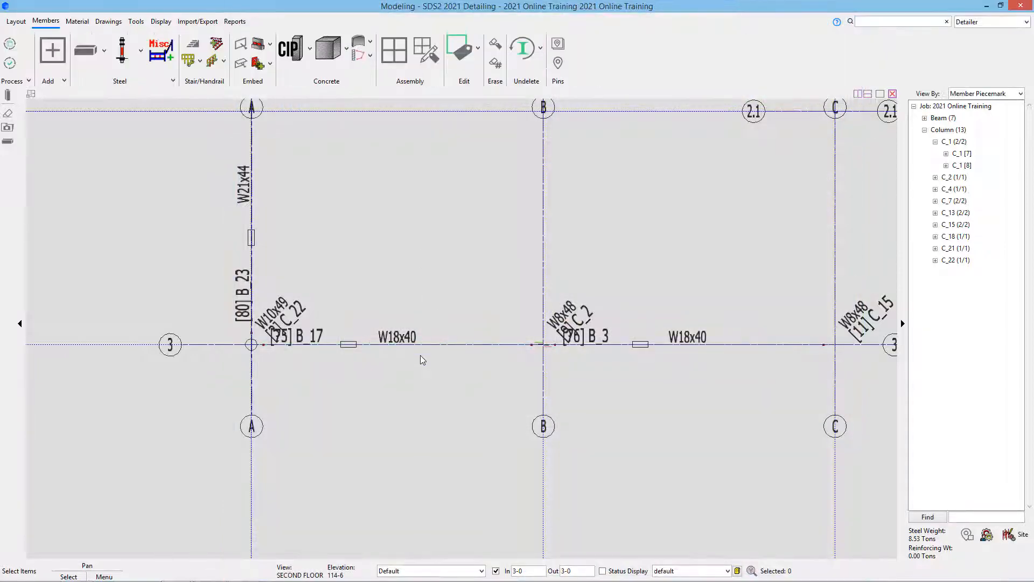
- Open the W18x40 beam on grid line 3 between A and B, examine its end settings and connection information, and cancel the edit
scroll(421, 343, "down", 3)
middle_click_drag(400, 183, 461, 293)
double_click(505, 450)
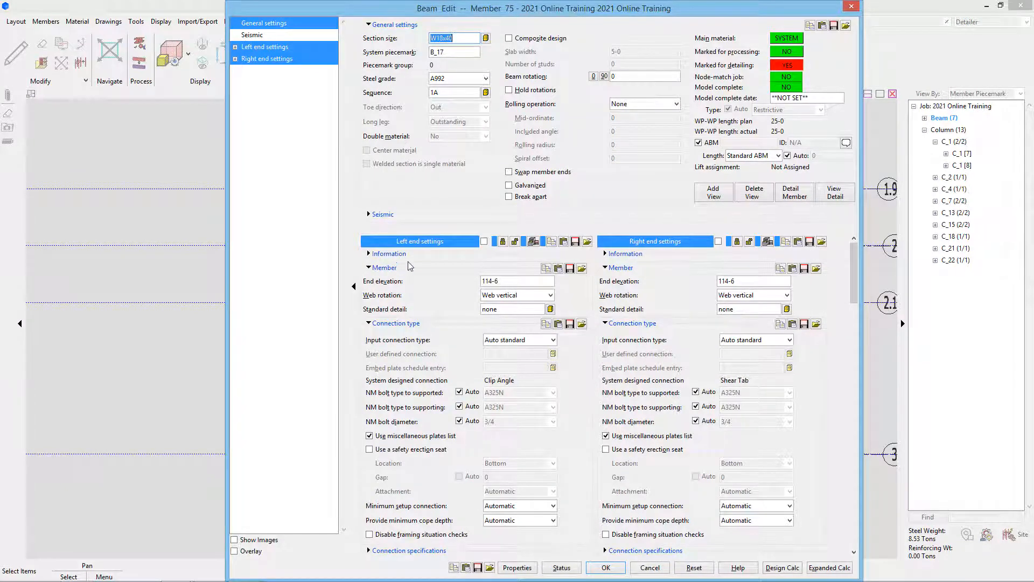
left_click(294, 62)
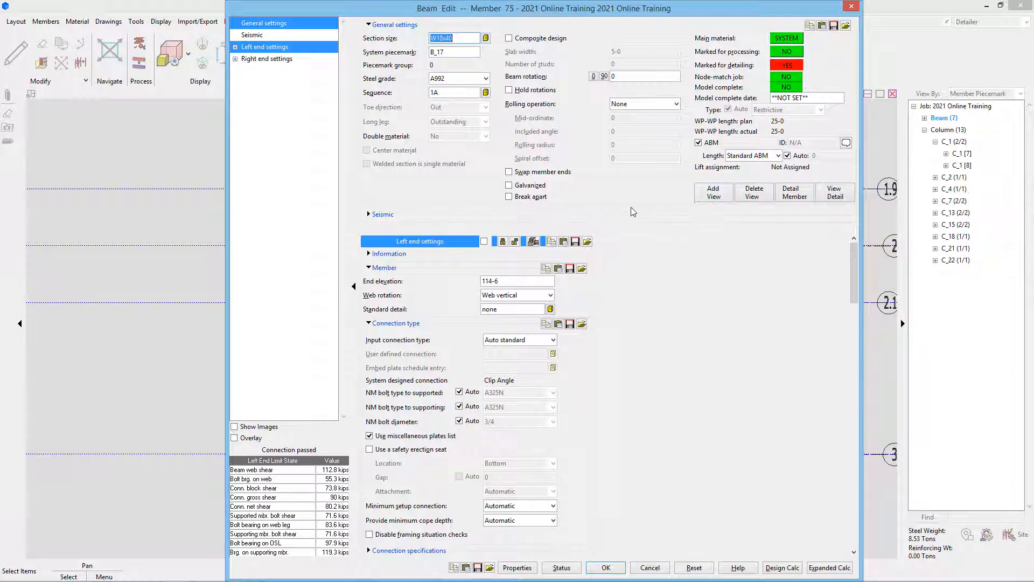
left_click(260, 58)
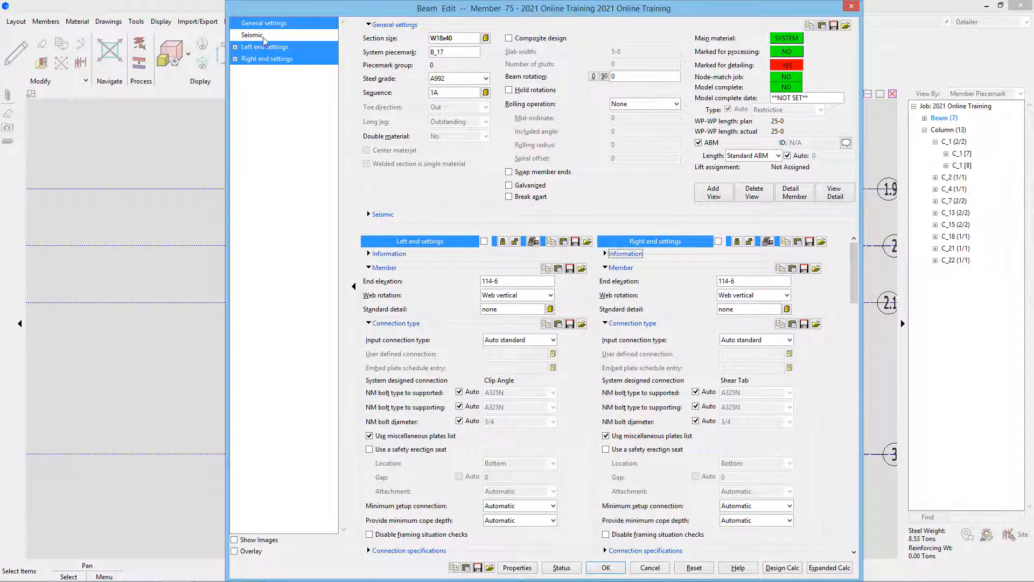
left_click(235, 48)
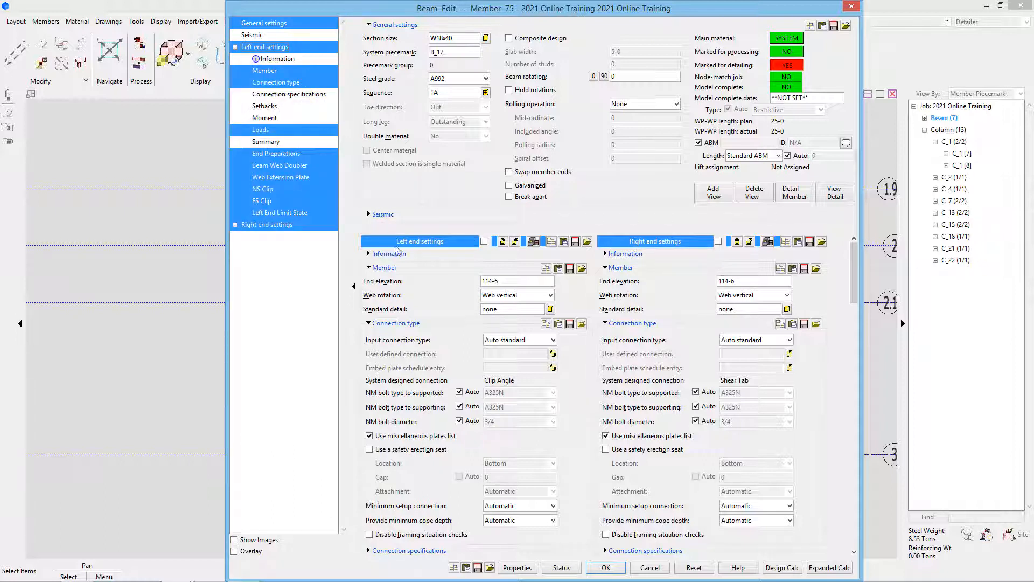
left_click(294, 63)
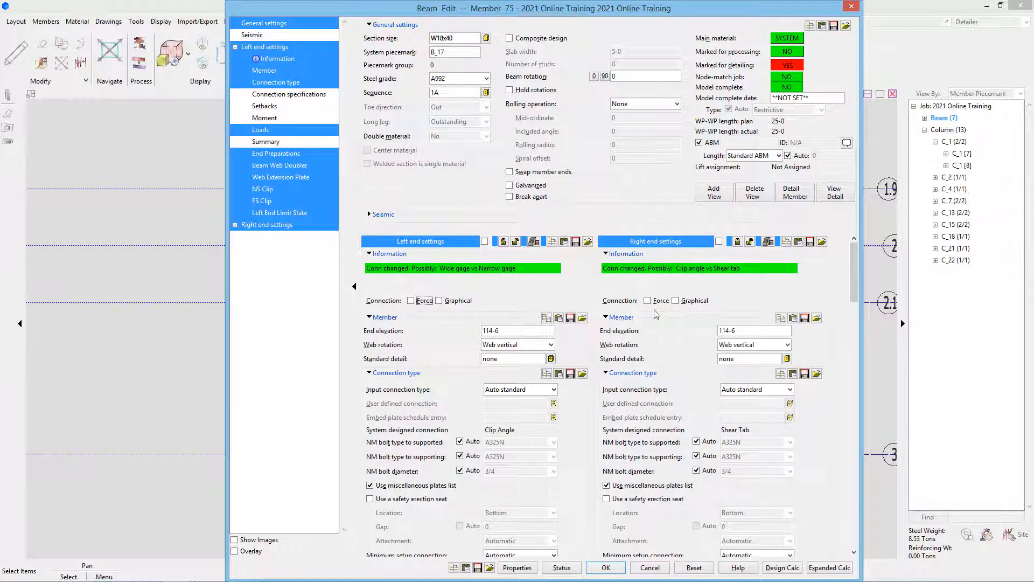
left_click(295, 60)
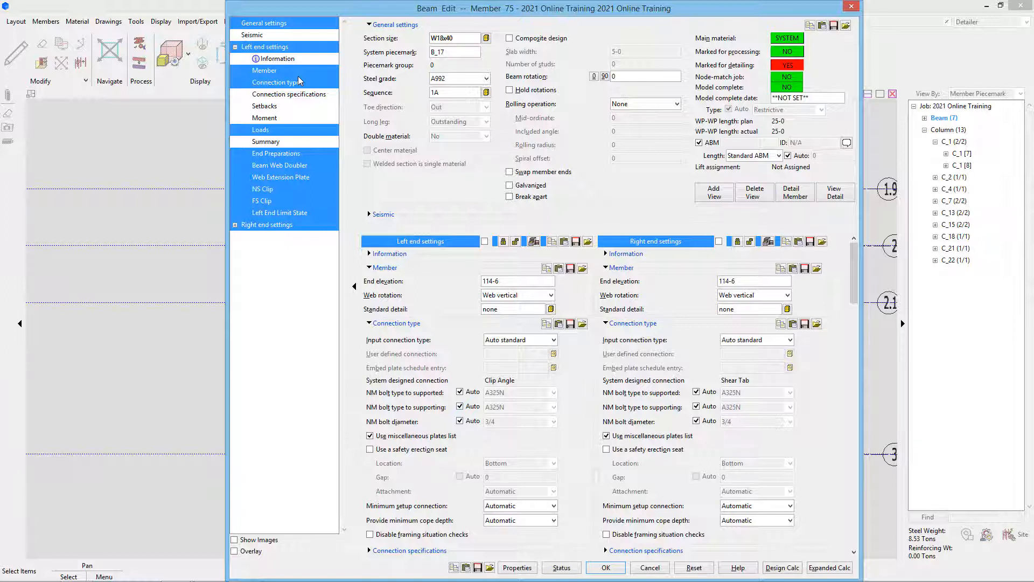
left_click(652, 567)
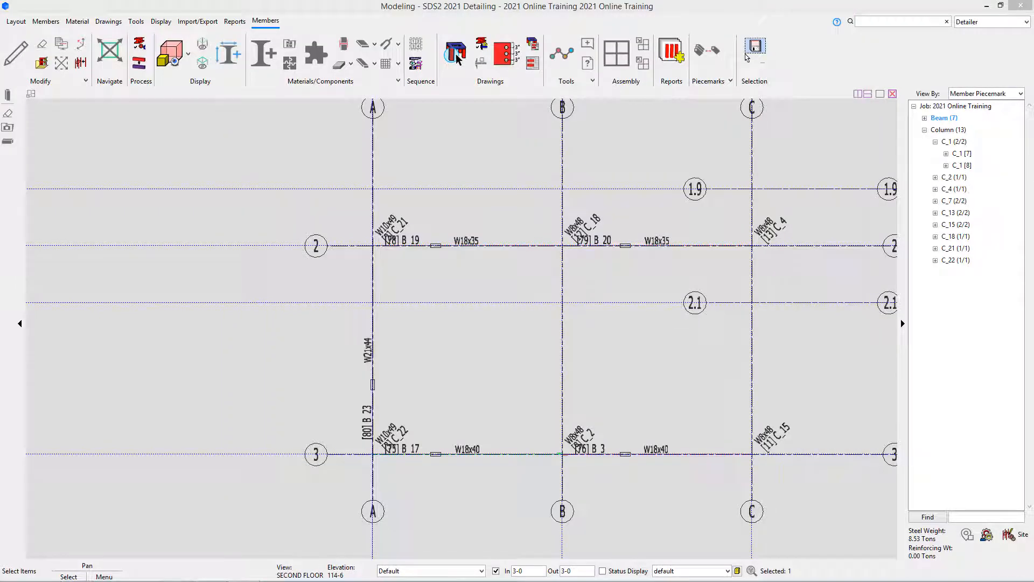
left_click(483, 277)
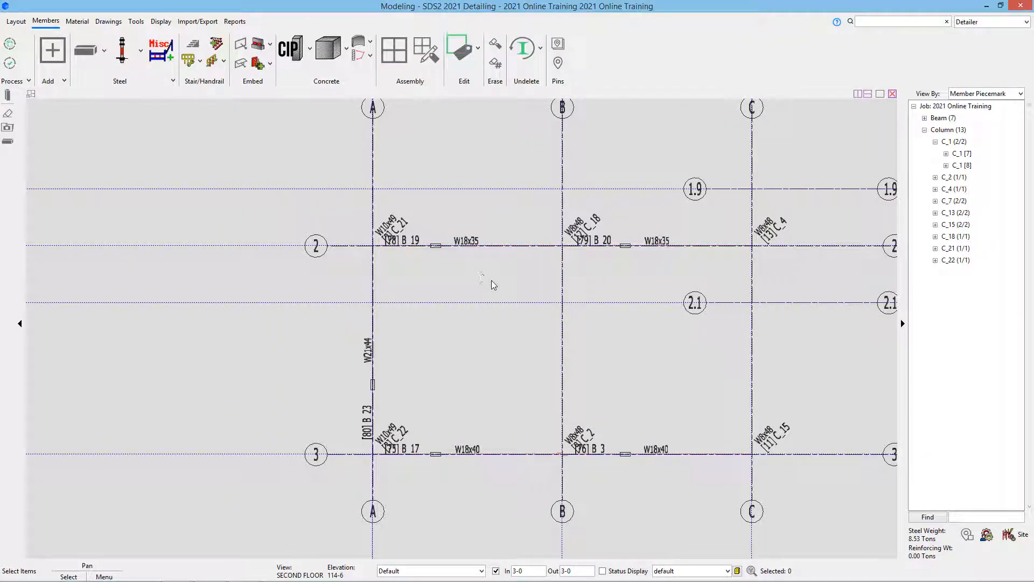
left_click(456, 249)
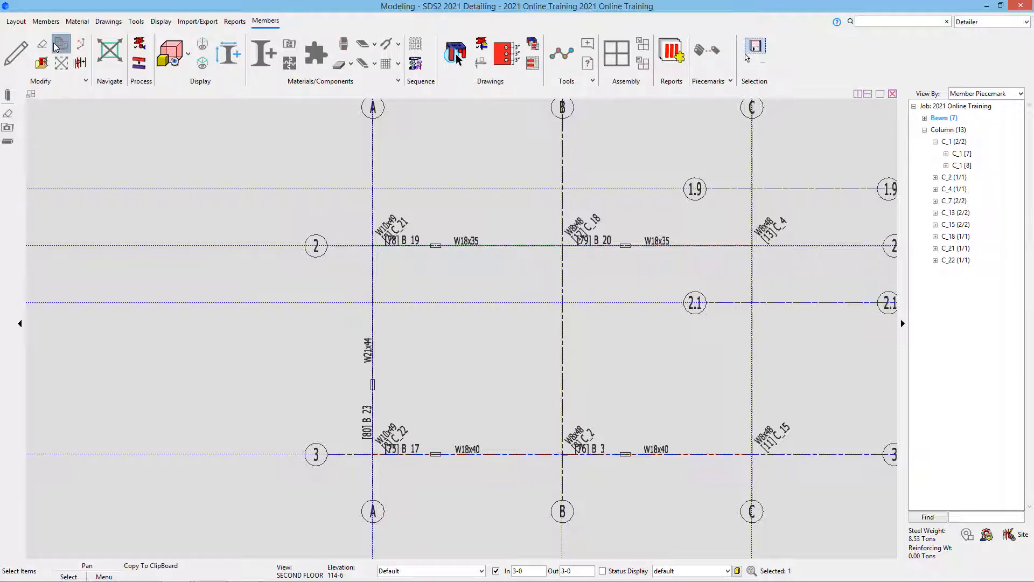
left_click(448, 280)
scroll(453, 289, "down", 3)
middle_click_drag(456, 292, 427, 293)
scroll(489, 292, "up", 1)
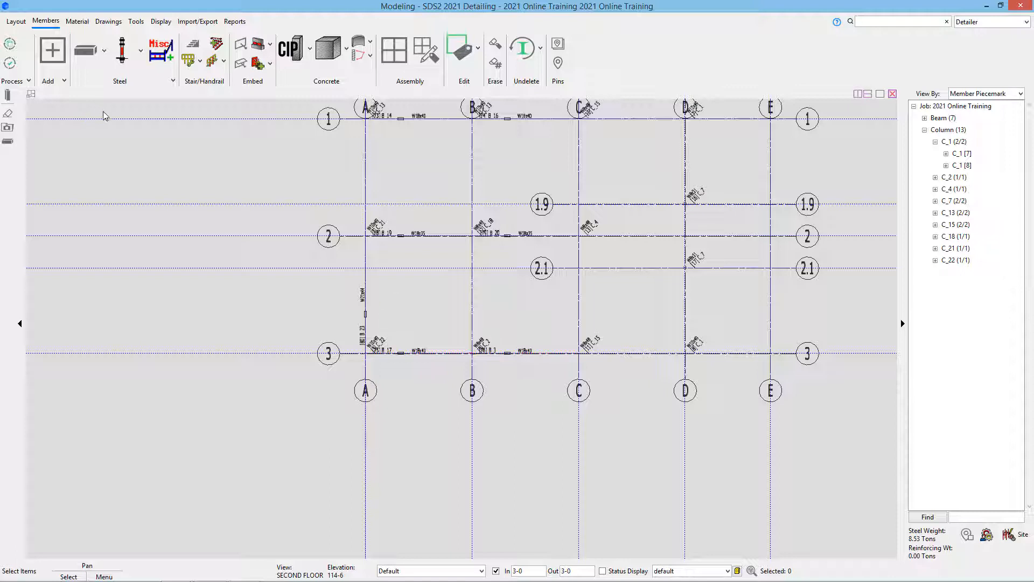
- Change the display of all members to solid opaque
left_click(160, 22)
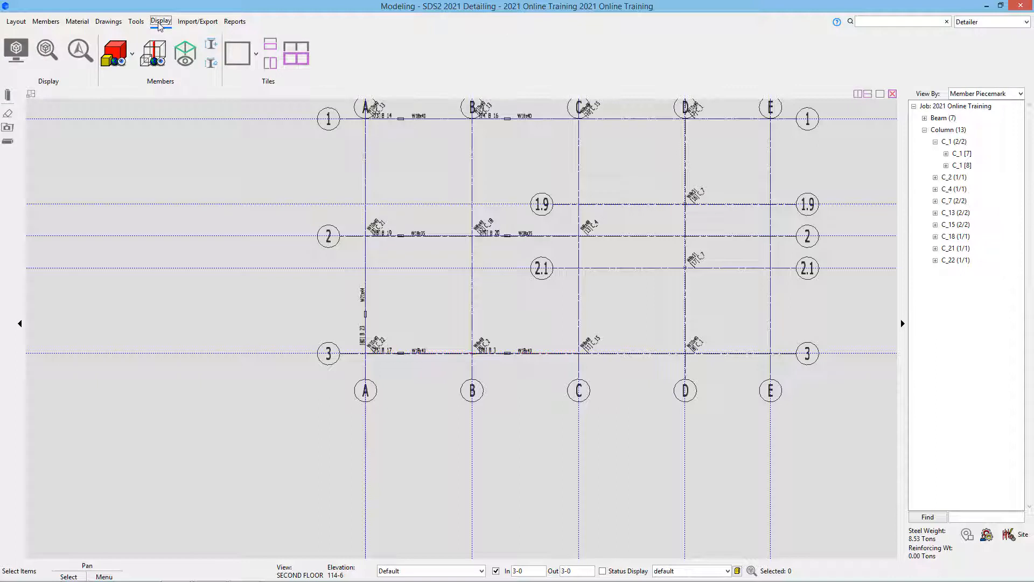
left_click(132, 54)
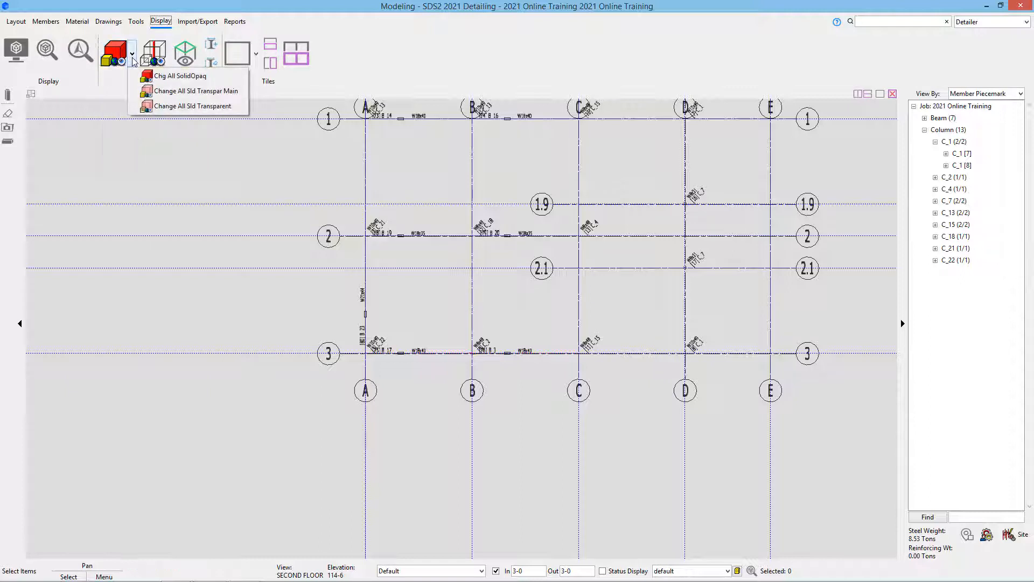
left_click(235, 81)
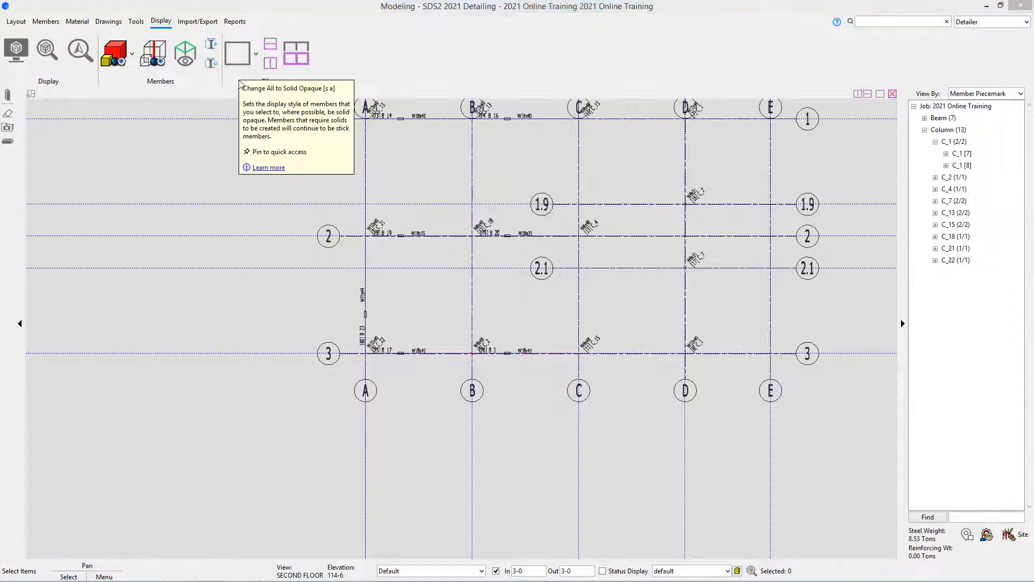
left_click(133, 55)
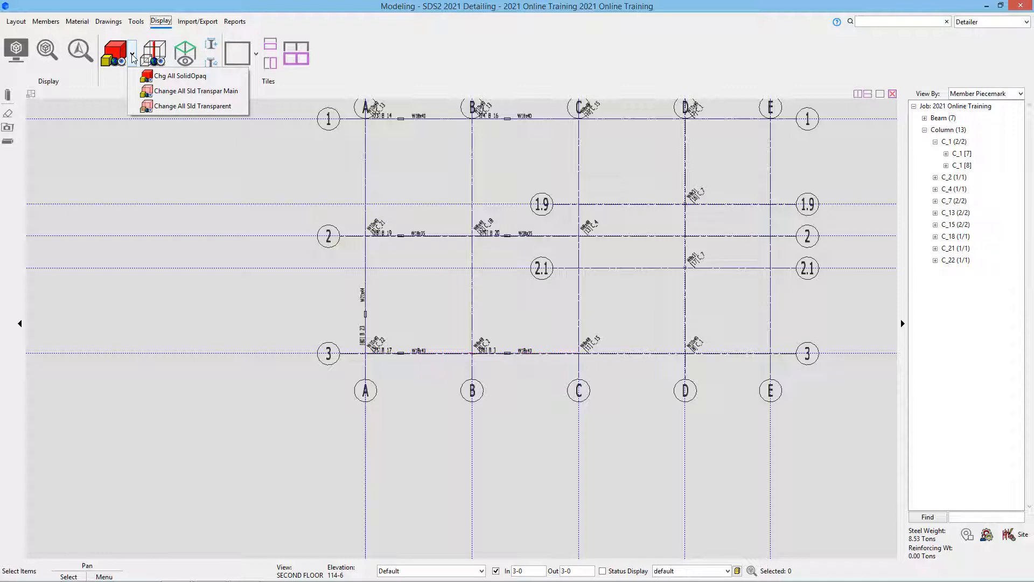
left_click(195, 203)
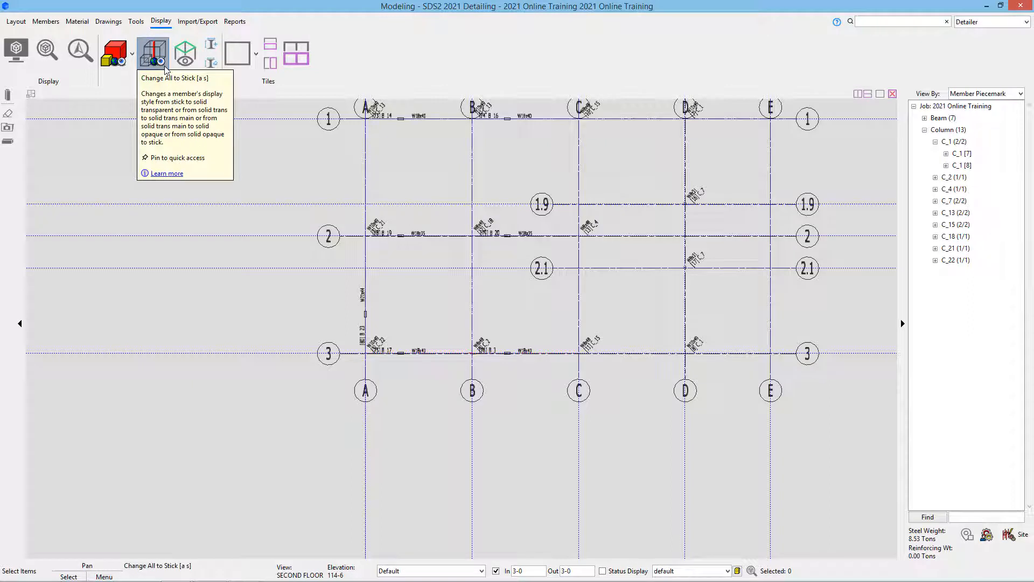
left_click(120, 57)
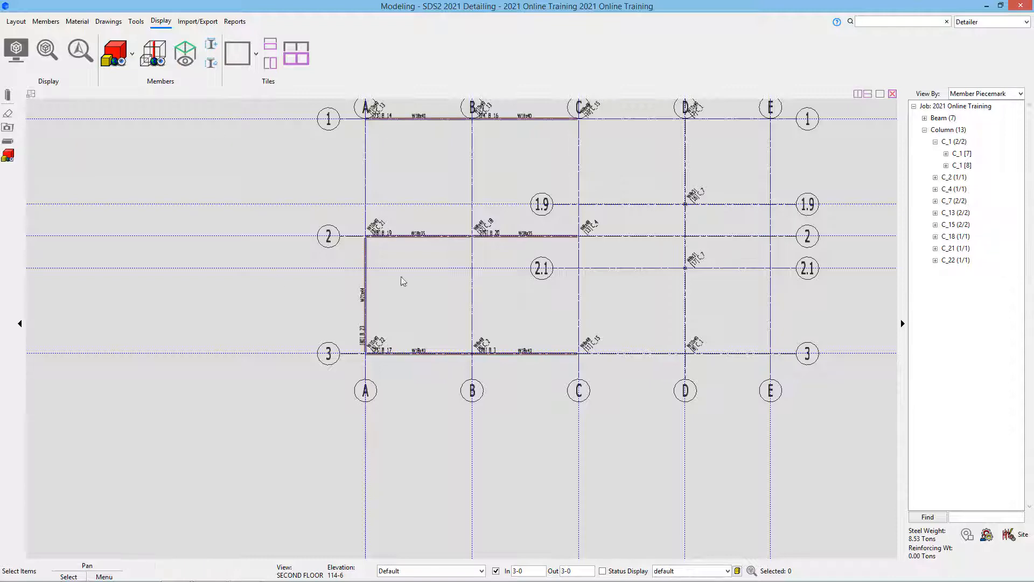
- Examine the solid beams around grid intersection A-2, and return all members to stick display
scroll(405, 272, "up", 1)
scroll(407, 256, "up", 4)
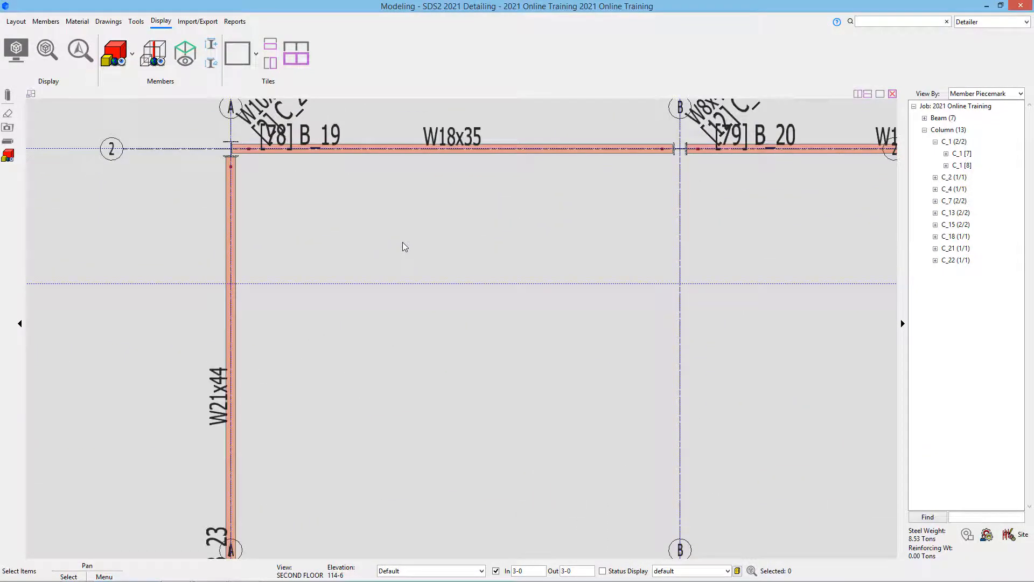
scroll(242, 103, "up", 1)
scroll(228, 160, "up", 6)
middle_click_drag(272, 132, 250, 264)
scroll(250, 264, "down", 6)
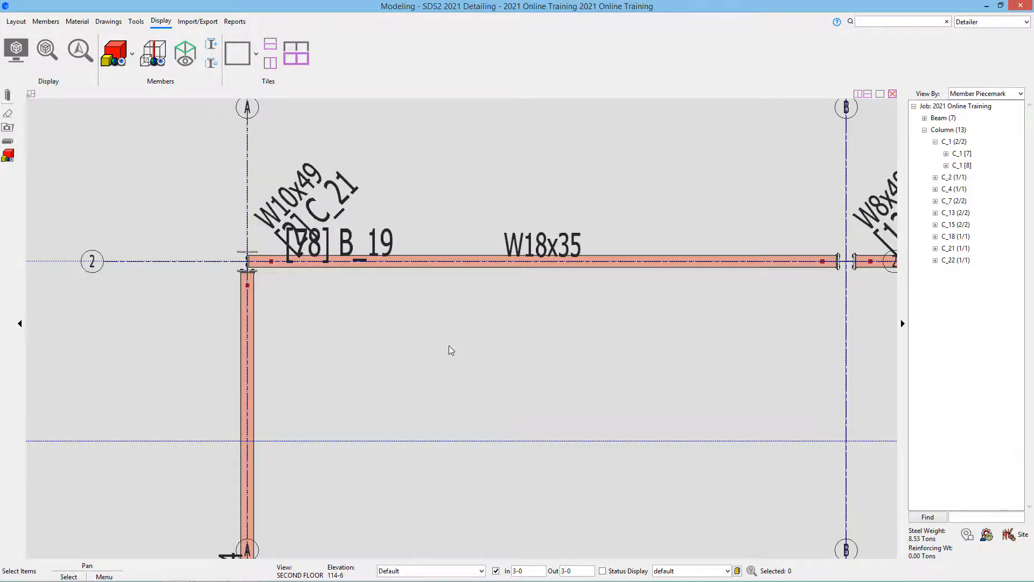
scroll(450, 348, "down", 3)
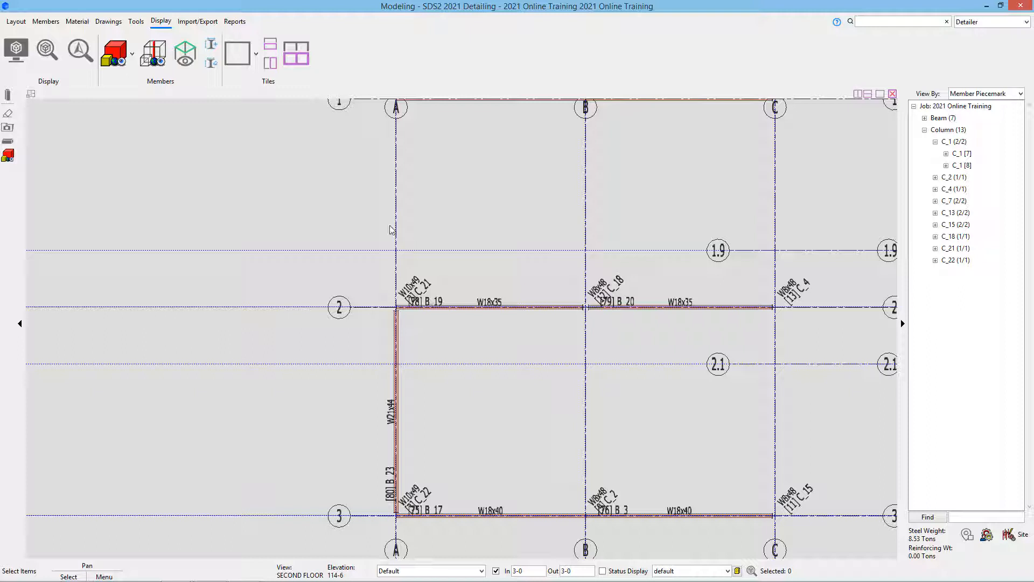
left_click(157, 50)
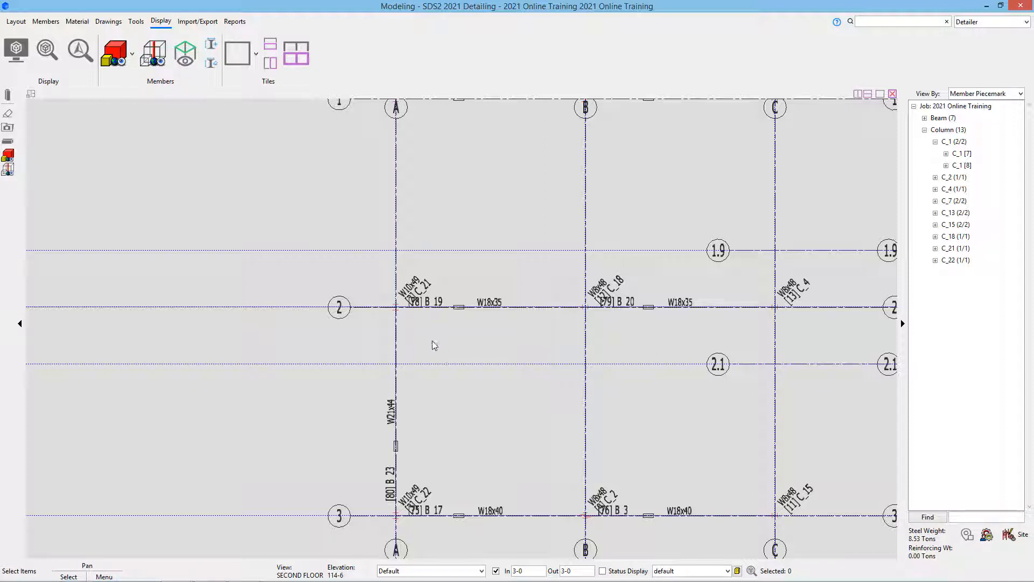
- Add a W21x44 beam along grid line A from 2 to 1
left_click(9, 142)
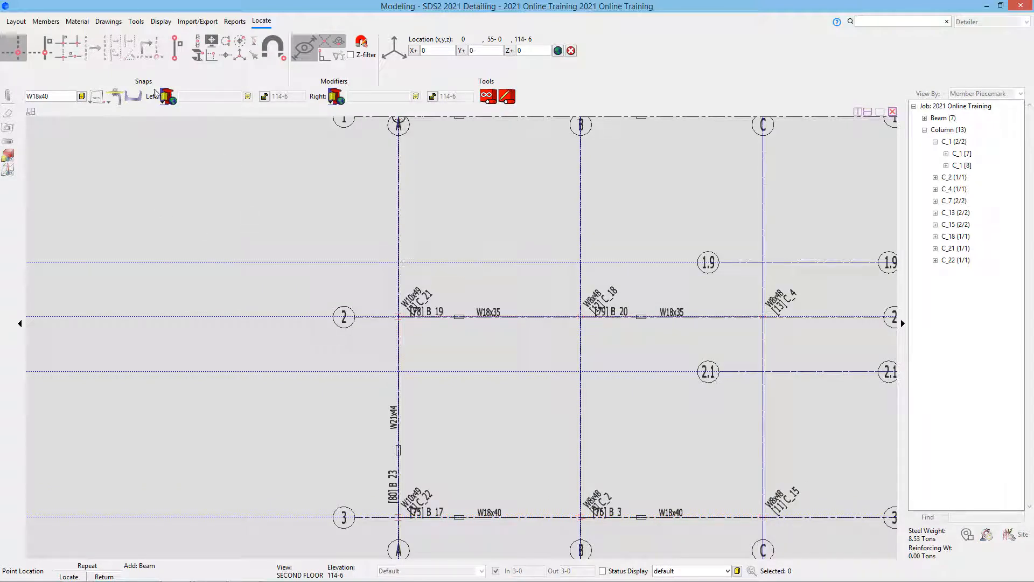
double_click(49, 96)
type("W21x44")
left_click(397, 317)
scroll(397, 318, "down", 2)
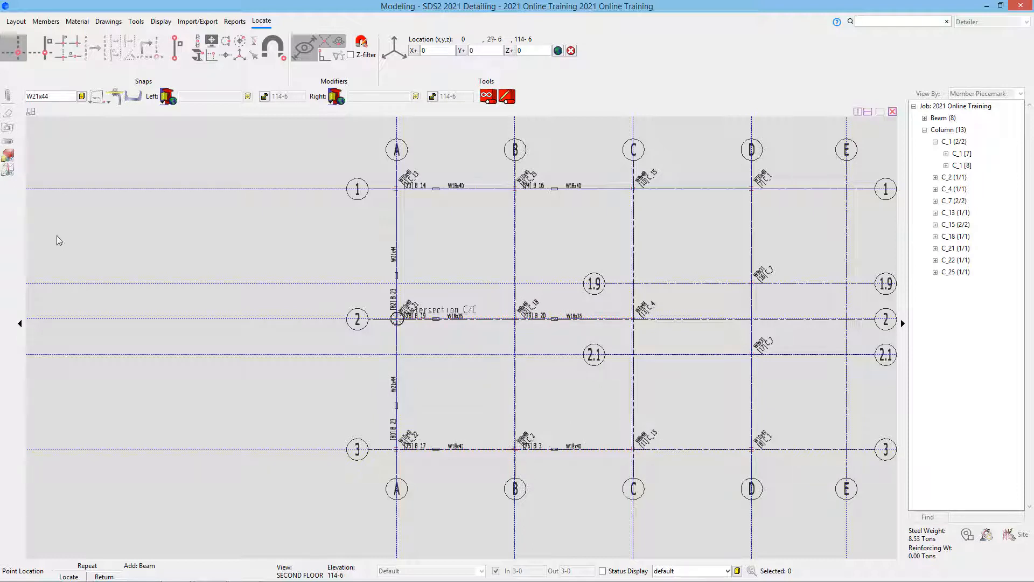
- Add W18x35 beams along grid line B from 3 to 2 and from 2 to 1
type("18x35")
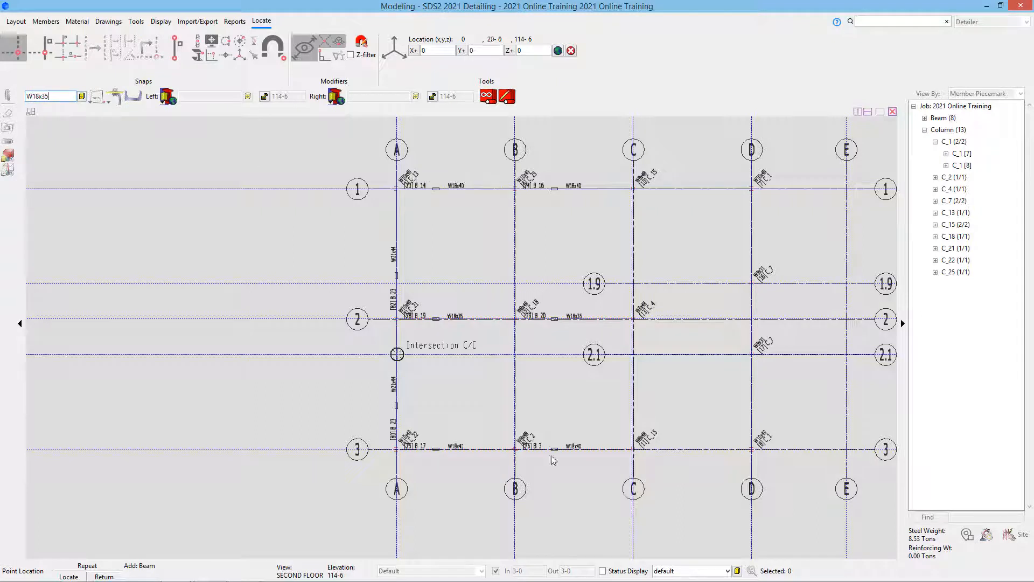
left_click(527, 457)
left_click(515, 333)
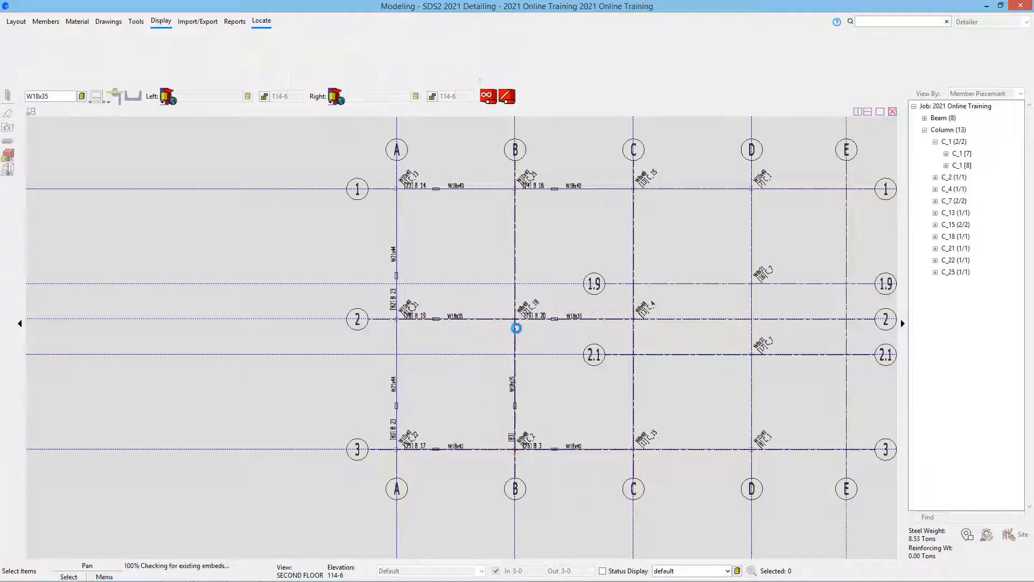
left_click(515, 319)
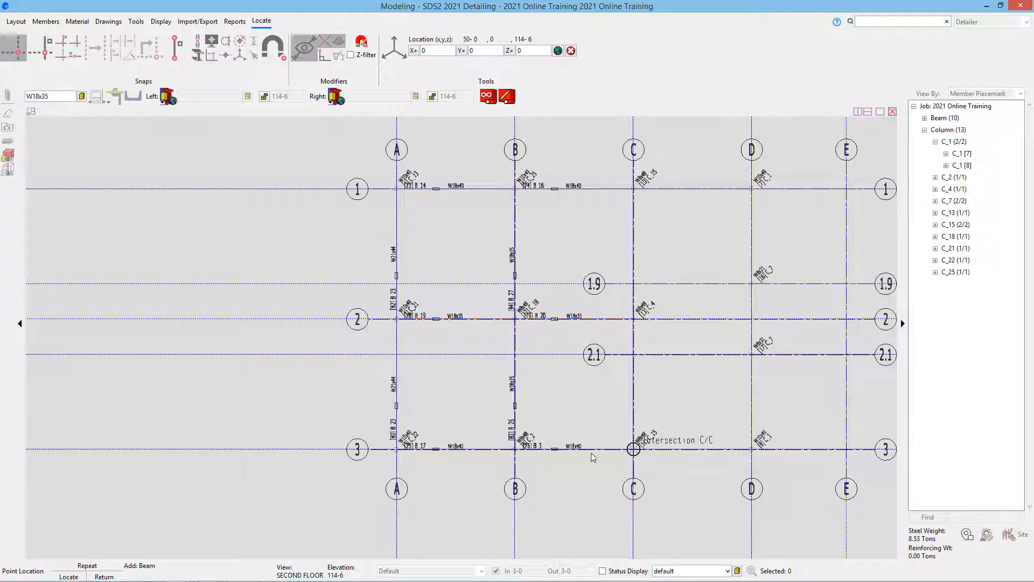
- Add W16x36 beams along grid line C from 3 to 2 and from 2 to 1
left_click(612, 471)
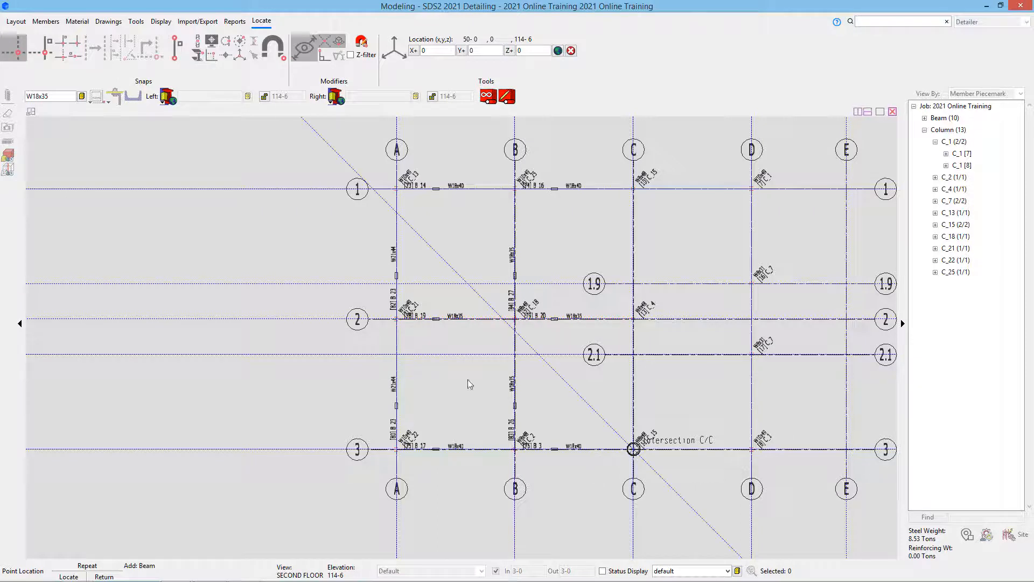
double_click(41, 96)
type("W16x36")
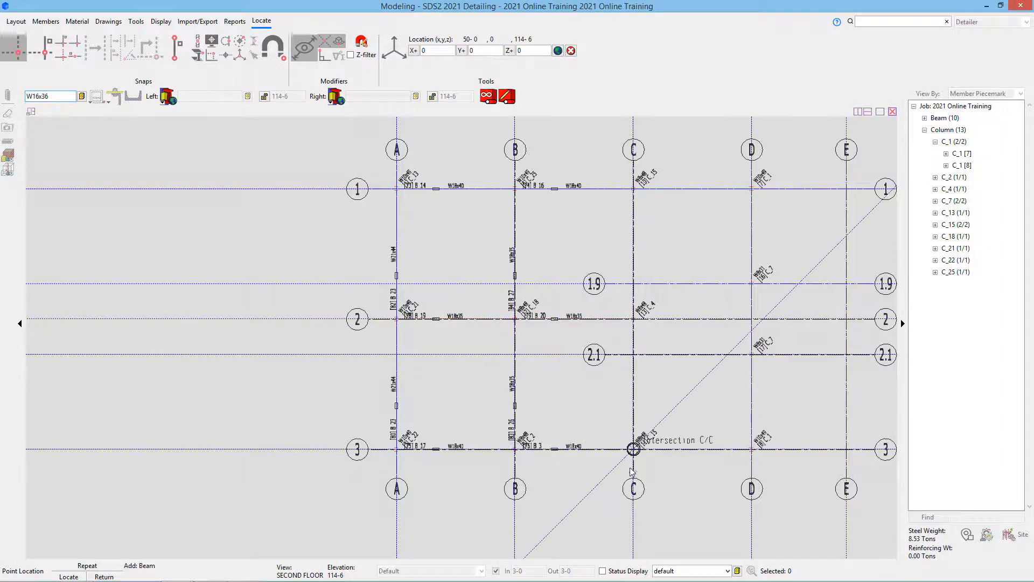
left_click(633, 318)
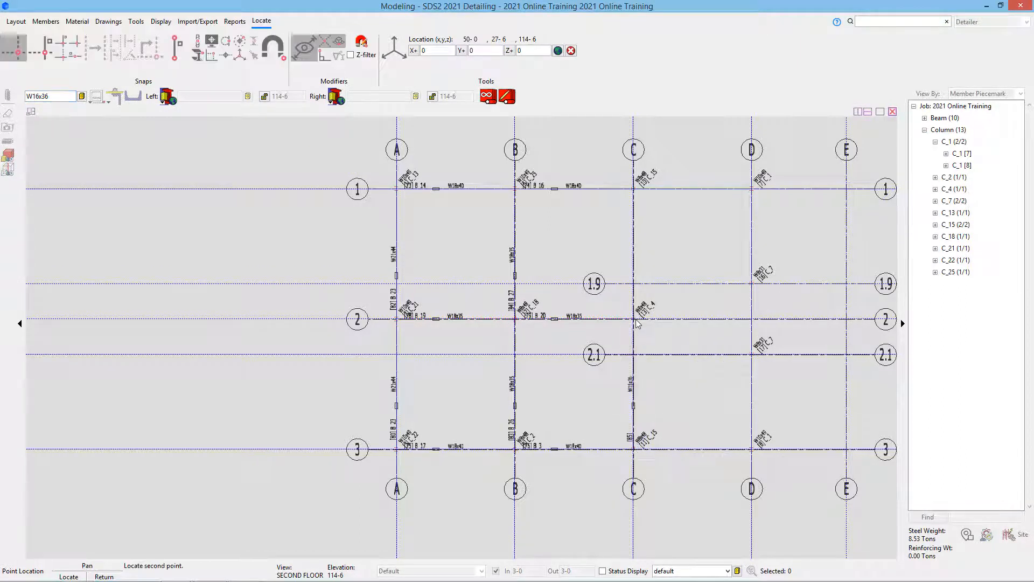
left_click(635, 319)
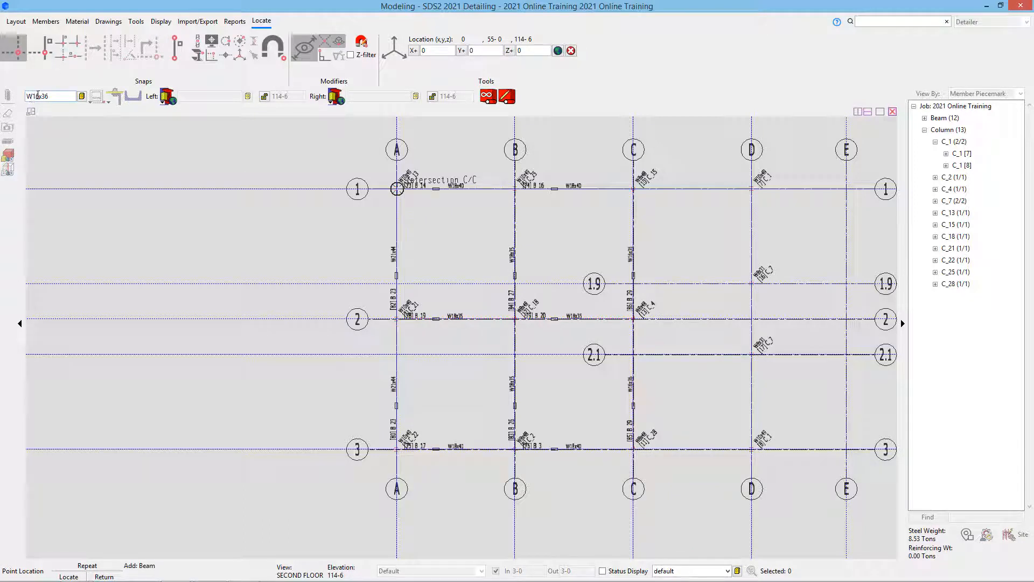
- Add W18x35 beams from C to D along grid line 3 and along grid line 1
left_click_drag(38, 95, 117, 104)
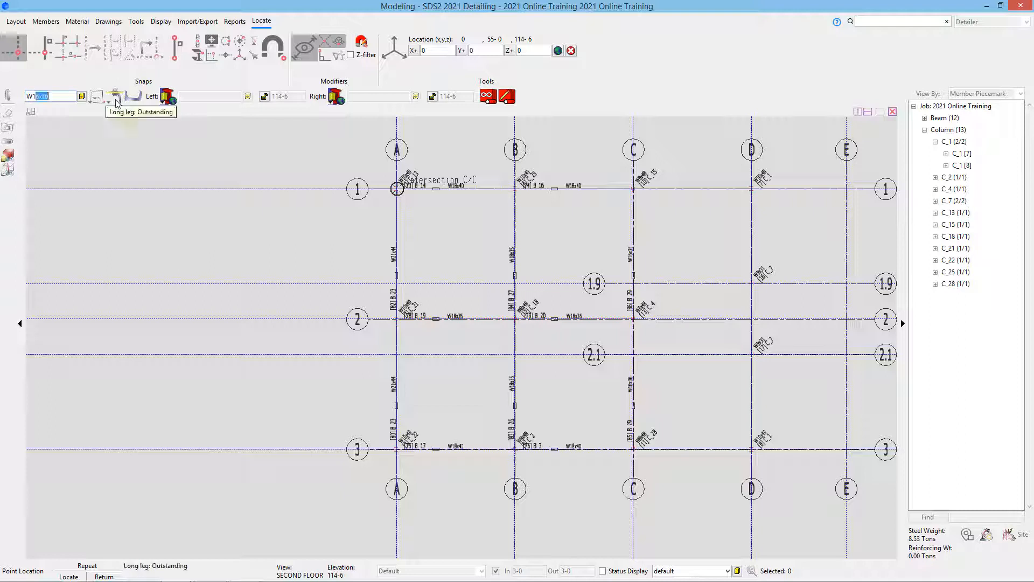
type("8x35")
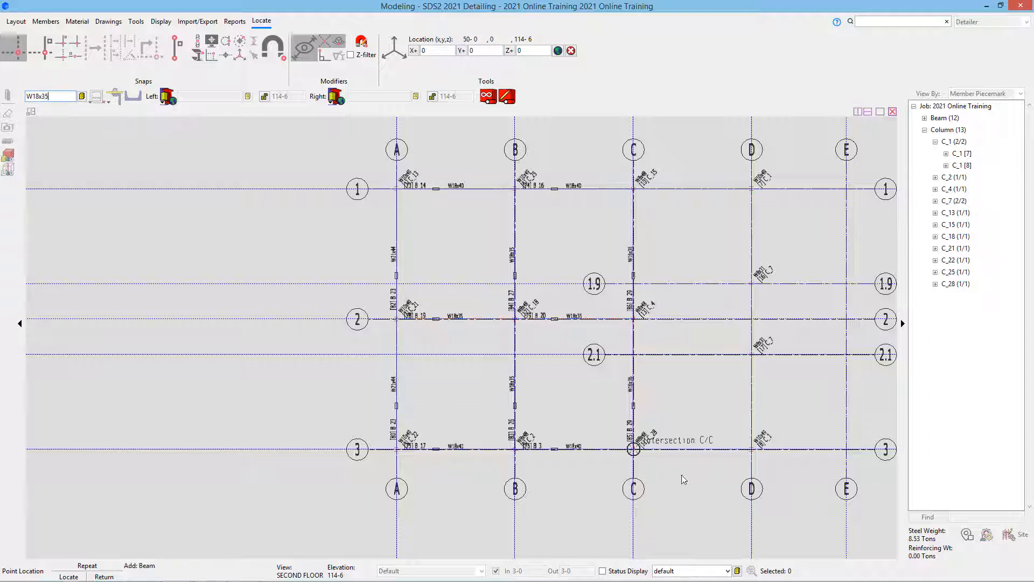
left_click(649, 462)
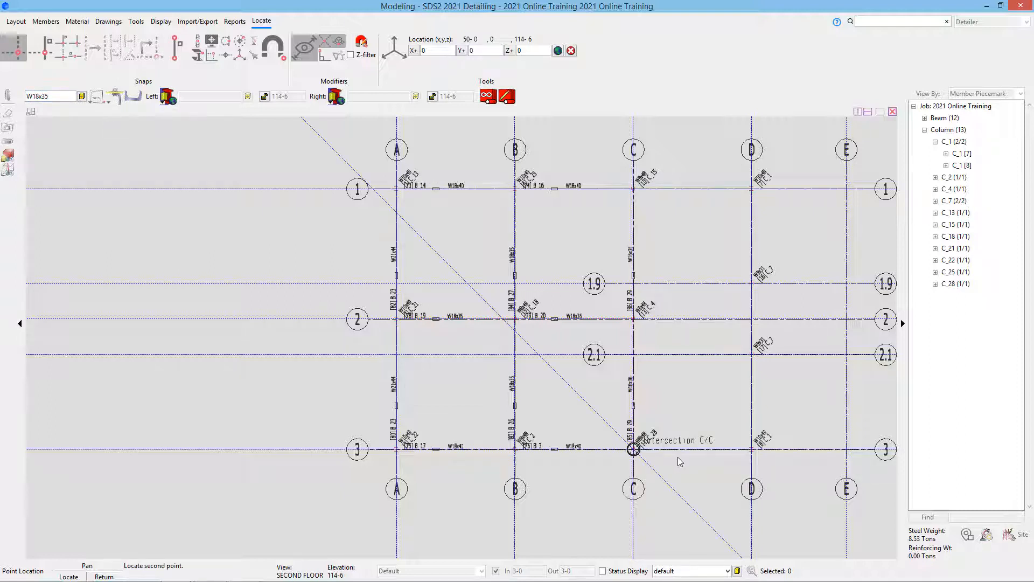
left_click(727, 458)
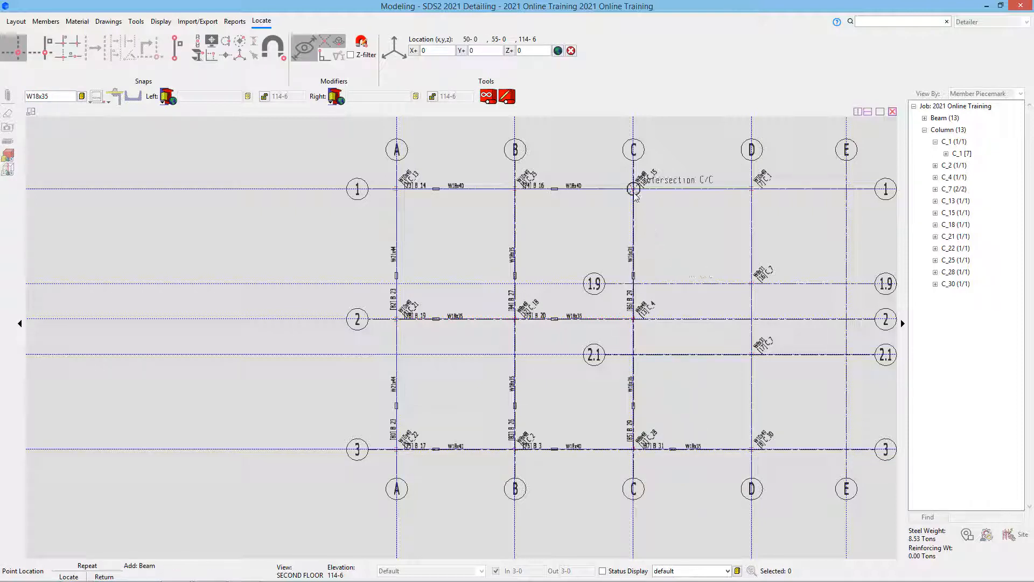
left_click(633, 190)
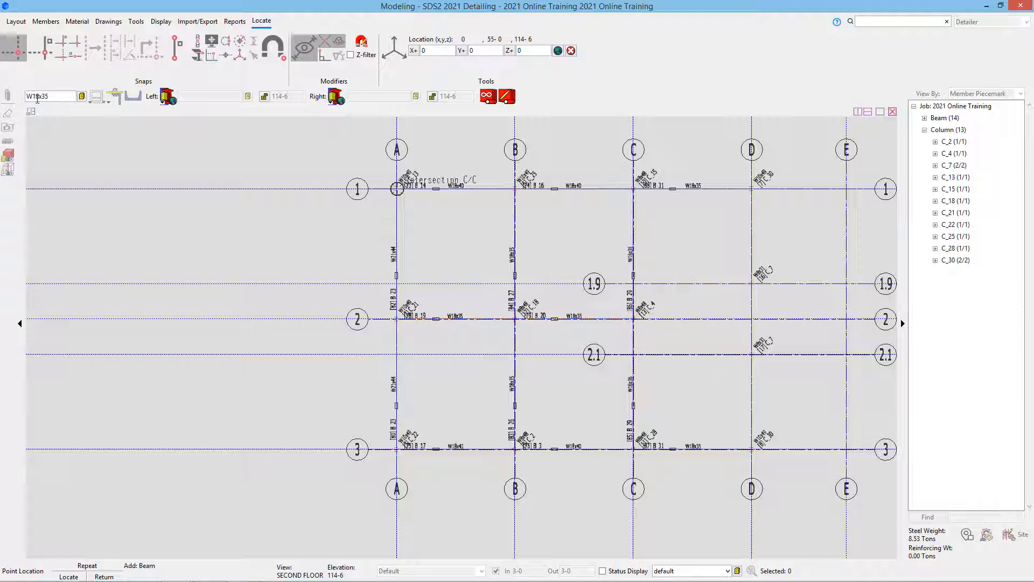
- Add W16x26 beams from C to D along grid lines 1.9 and 2.1
left_click_drag(35, 97, 58, 100)
type("6x26")
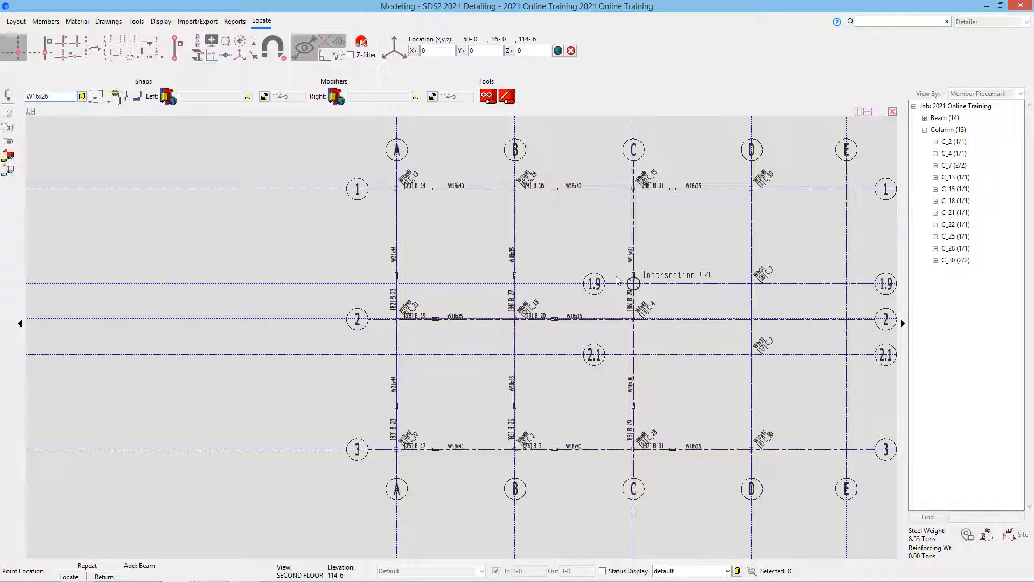
left_click(635, 284)
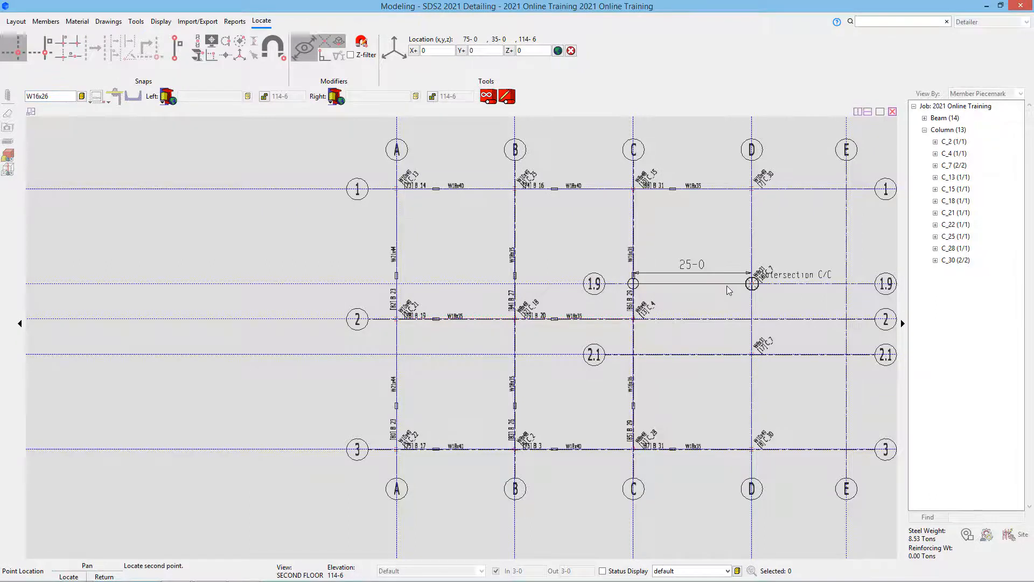
left_click(732, 286)
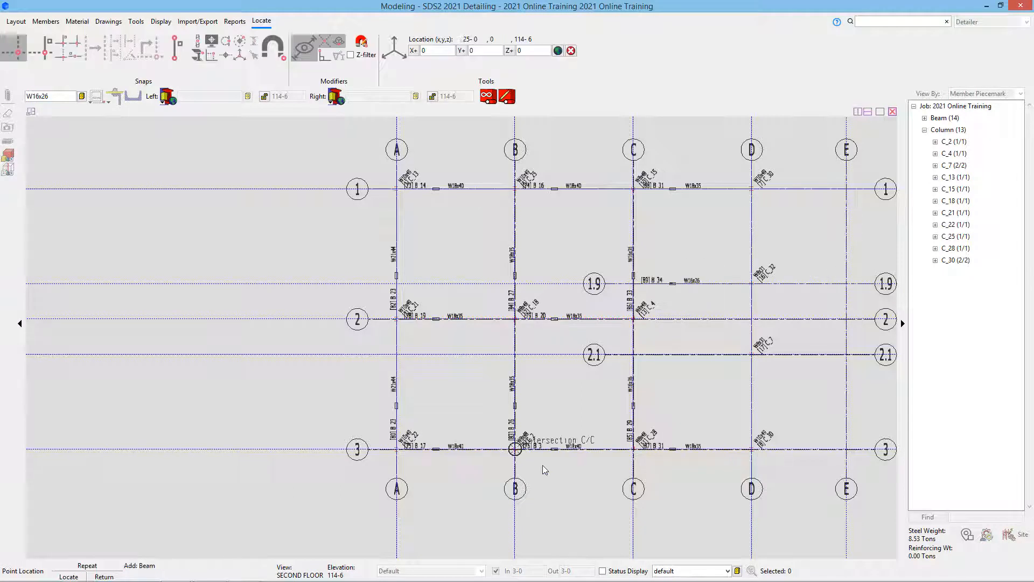
left_click(657, 348)
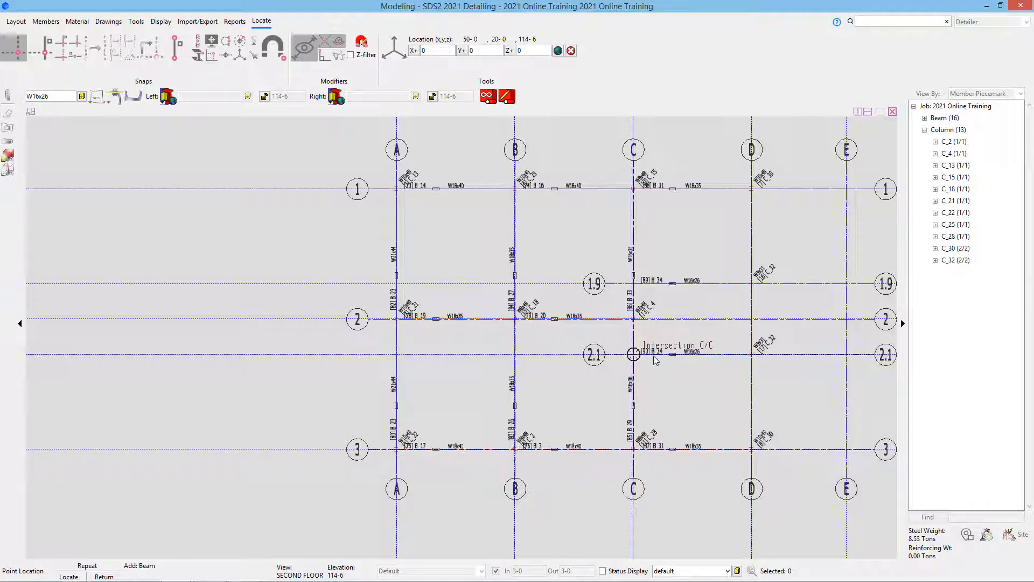
- Add W14x43 beams along grid line D from 3 to 2.1 and between 1.9 and 1
left_click(756, 451)
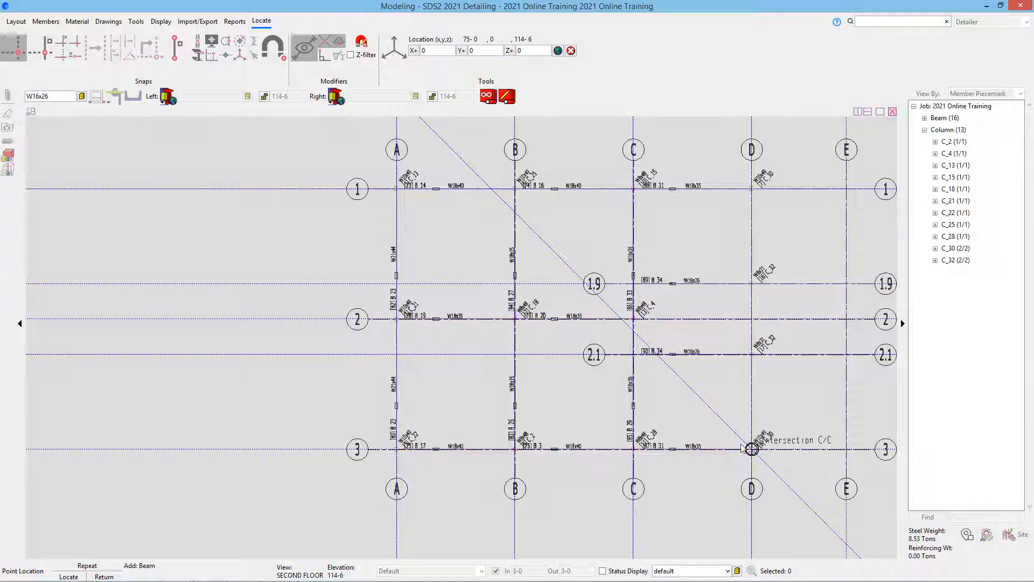
double_click(36, 96)
type("W14x43")
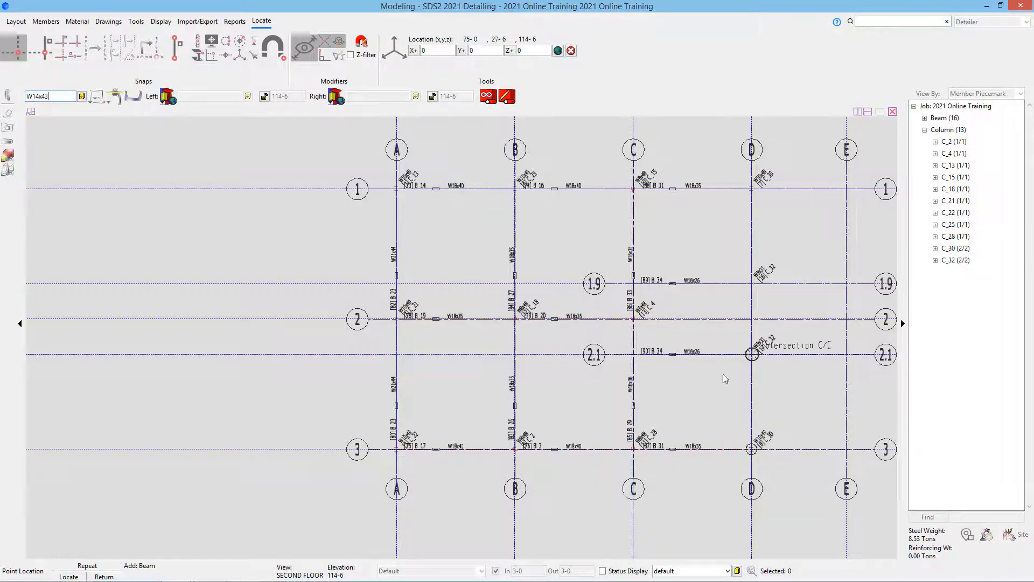
left_click(754, 451)
left_click(775, 365)
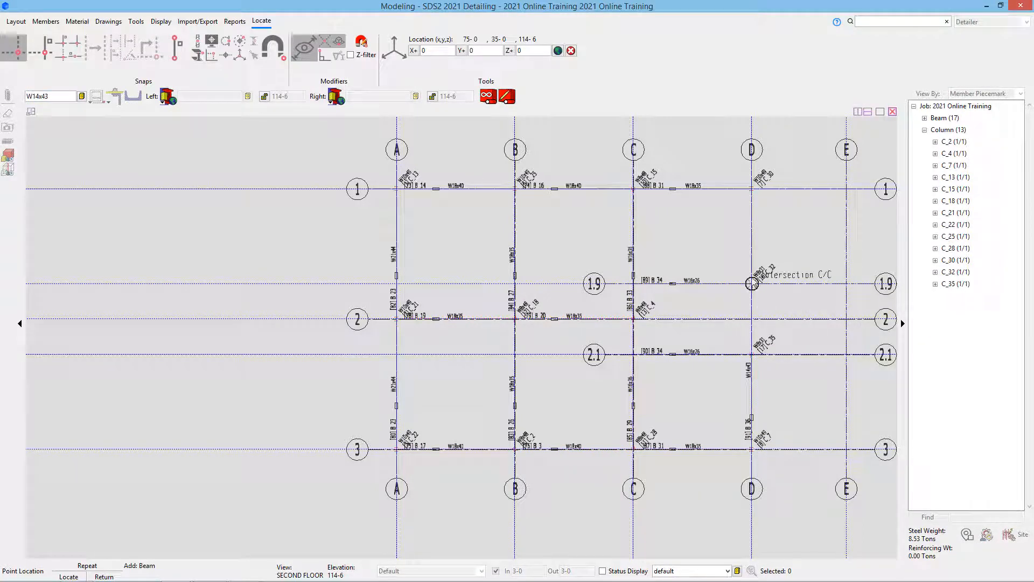
left_click(752, 284)
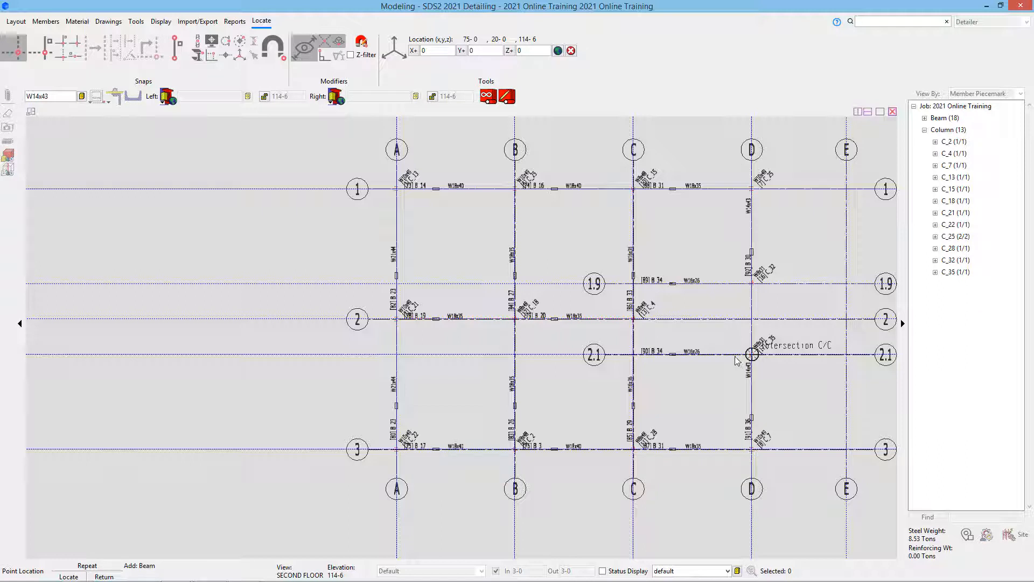
- Add a W12x35 beam along grid line D from 2.1 to 1.9, and display all members as solid opaque
double_click(36, 96)
type("W12x35")
left_click(753, 356)
left_click(752, 284)
right_click(806, 282)
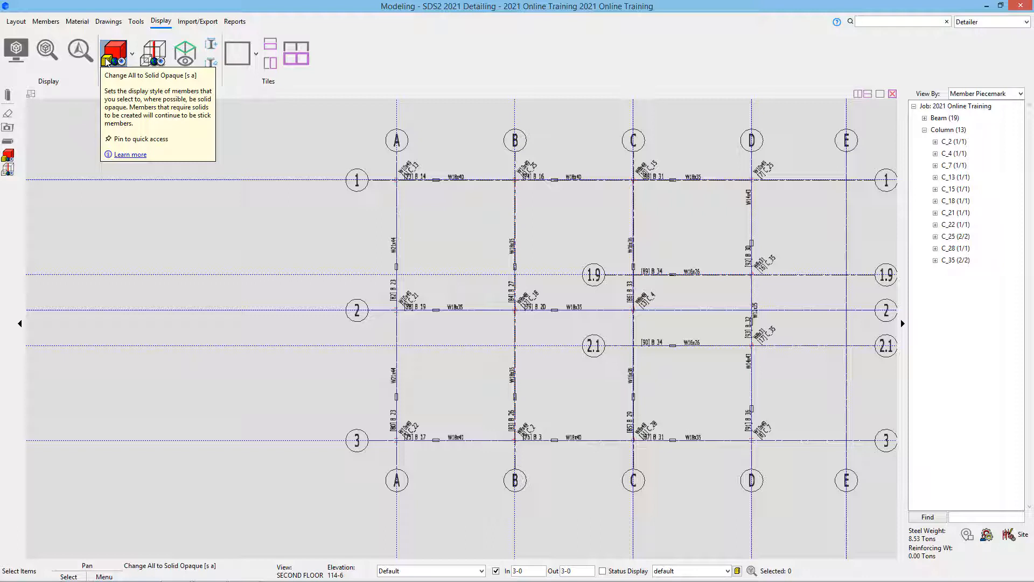
left_click(107, 61)
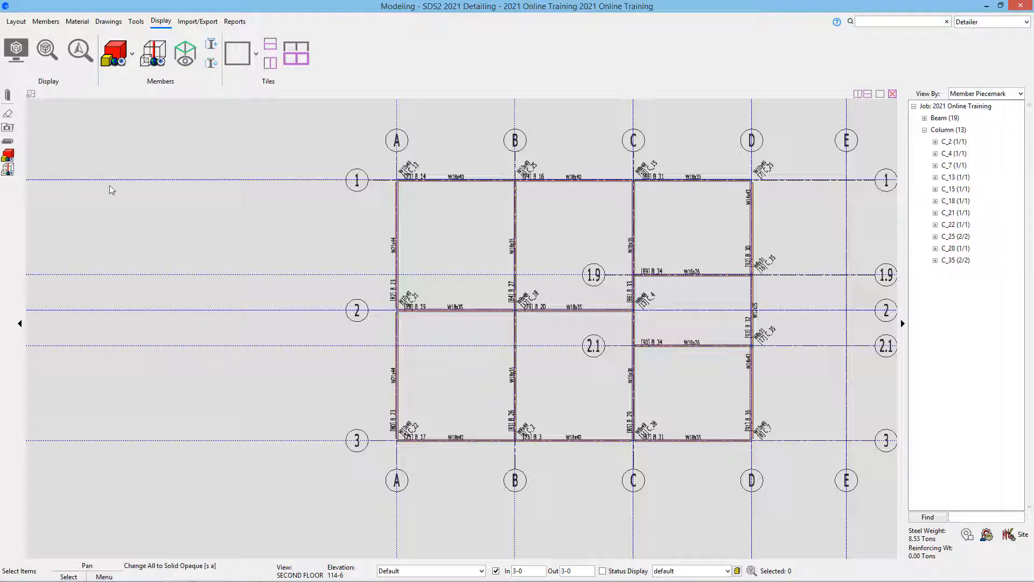
- Base a vertical construction line on grid line C and add a line offset 3-0 towards grid line D
left_click(18, 22)
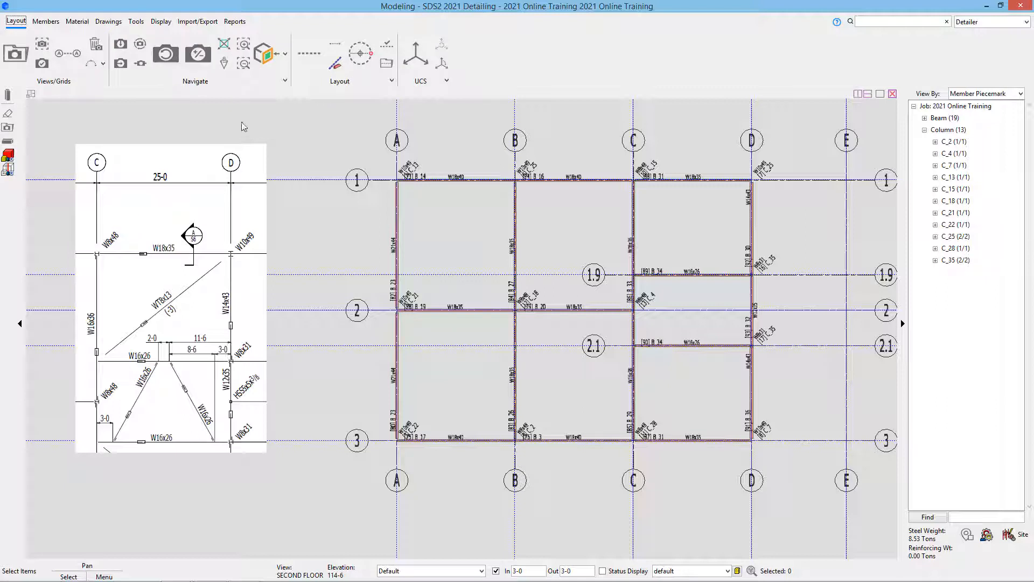
left_click(311, 56)
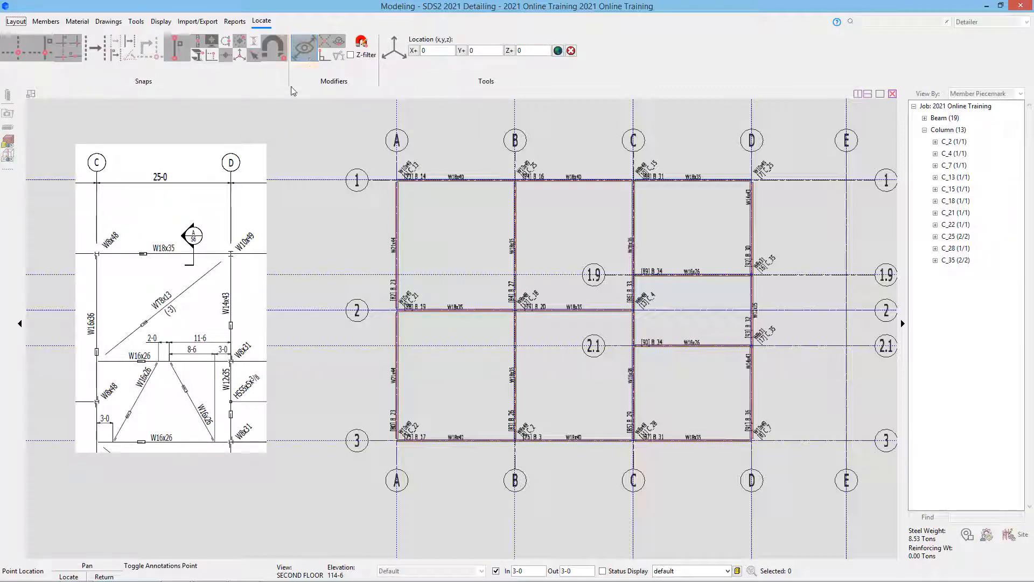
left_click(98, 53)
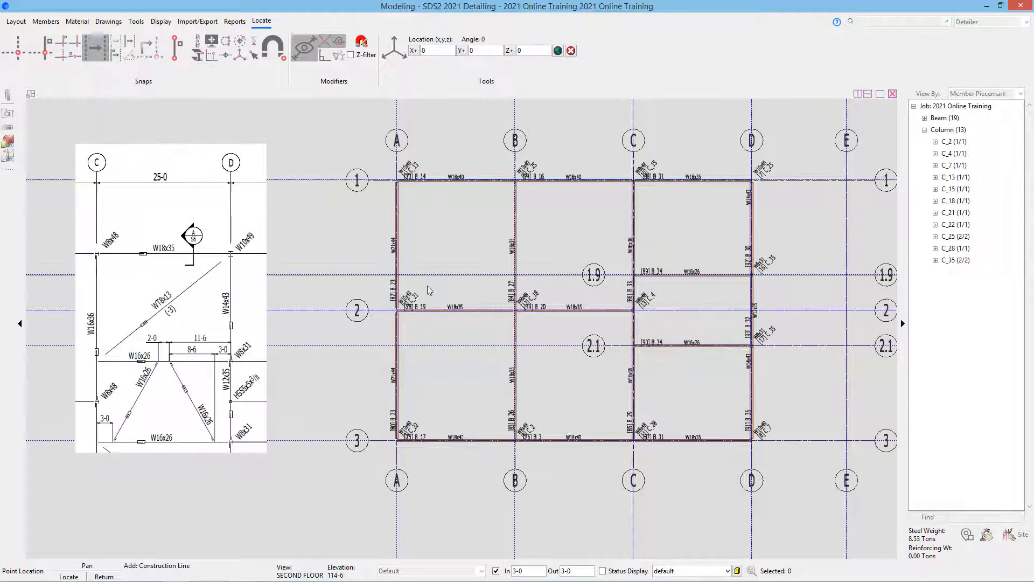
left_click(637, 115)
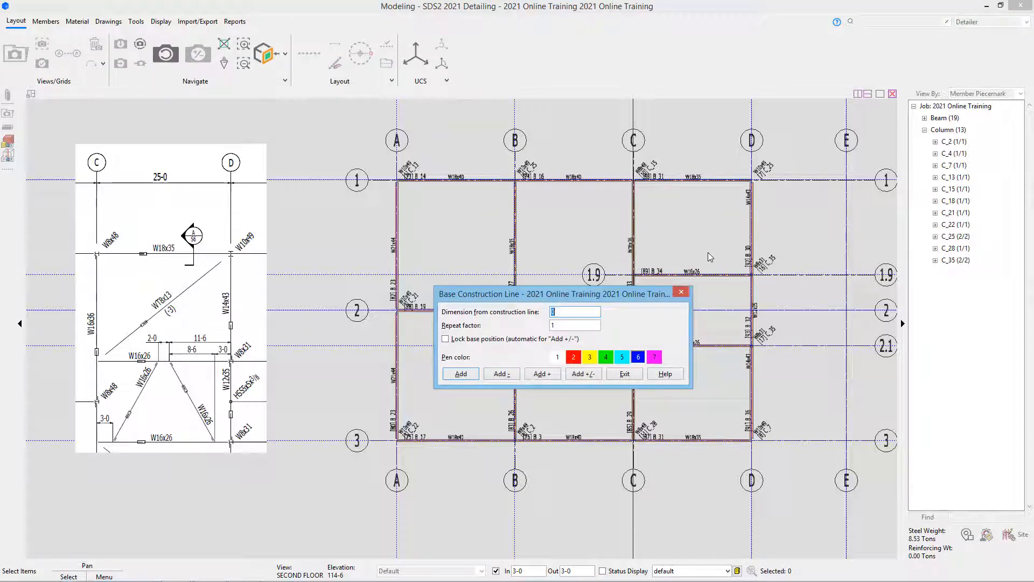
type("3-")
left_click(463, 375)
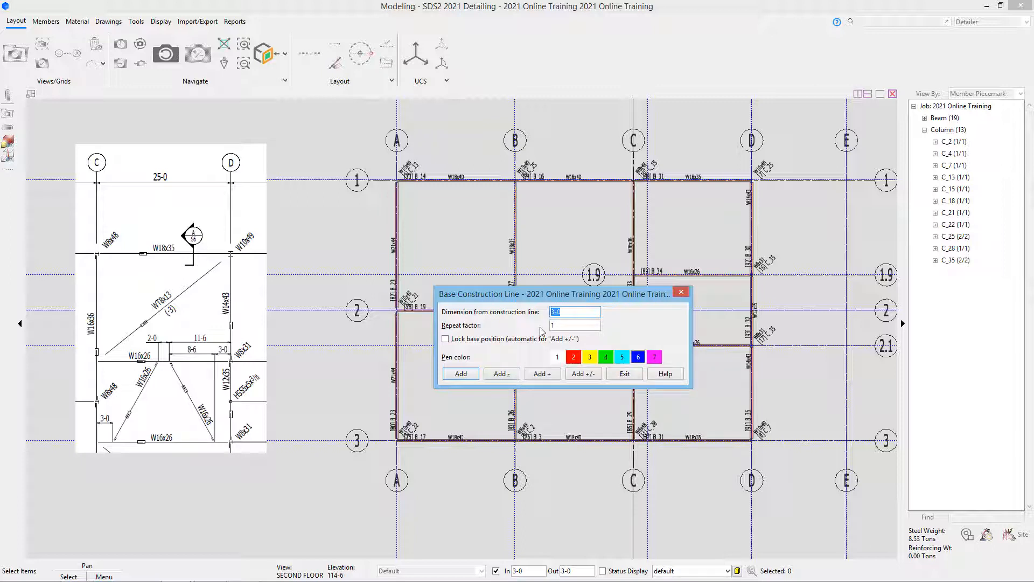
- Add three more construction lines towards grid line D at successive spacings of 8-6, 2-0 and 8-6
type("8-6")
left_click(461, 373)
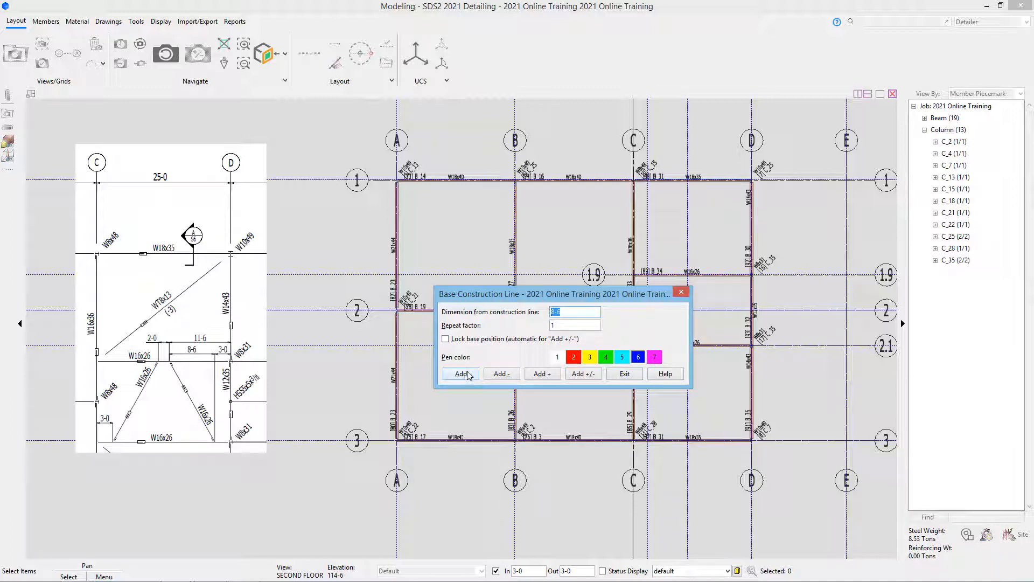
type("2-0")
left_click(460, 374)
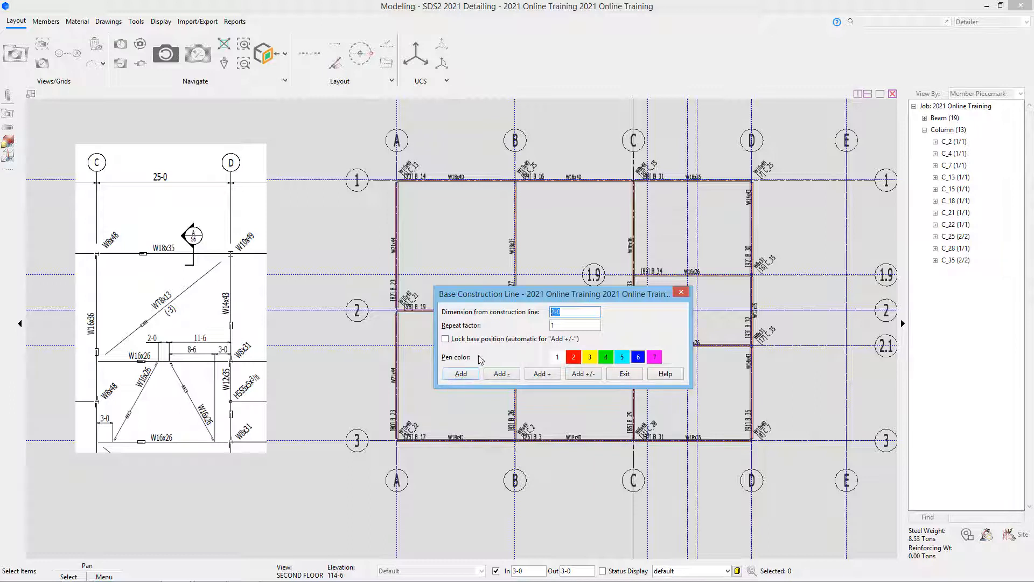
type("8-6")
left_click(460, 373)
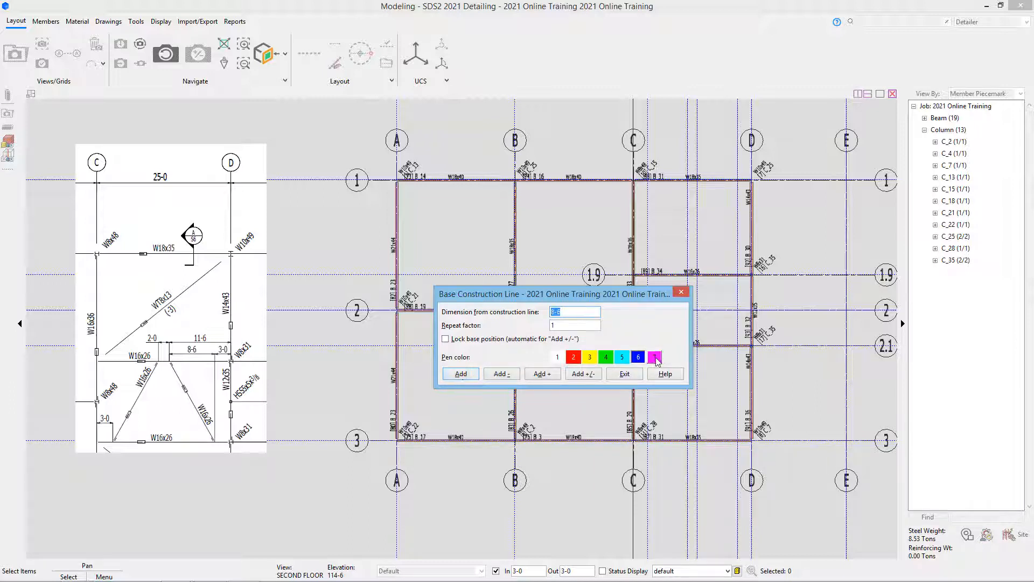
left_click(624, 374)
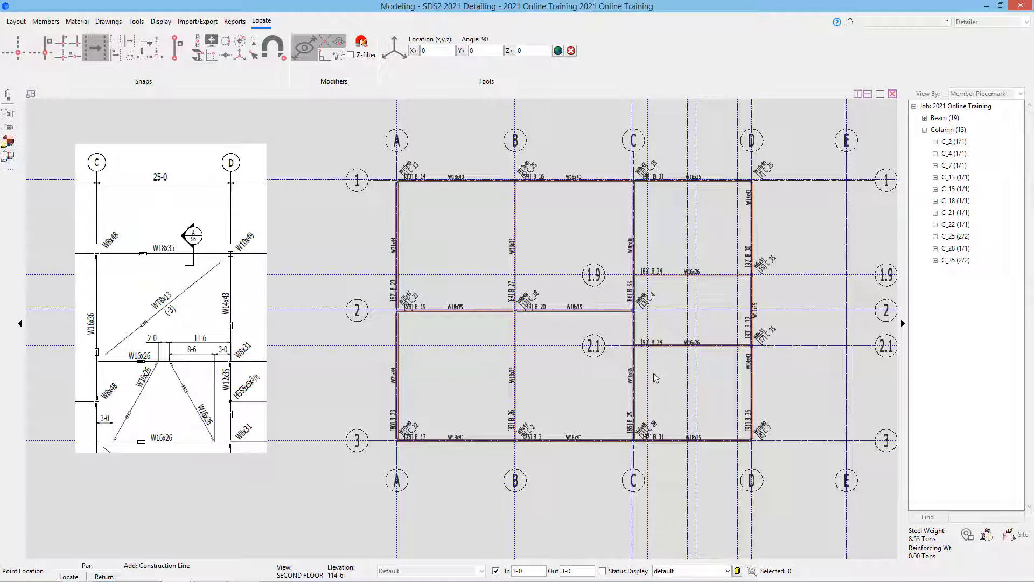
right_click(299, 249)
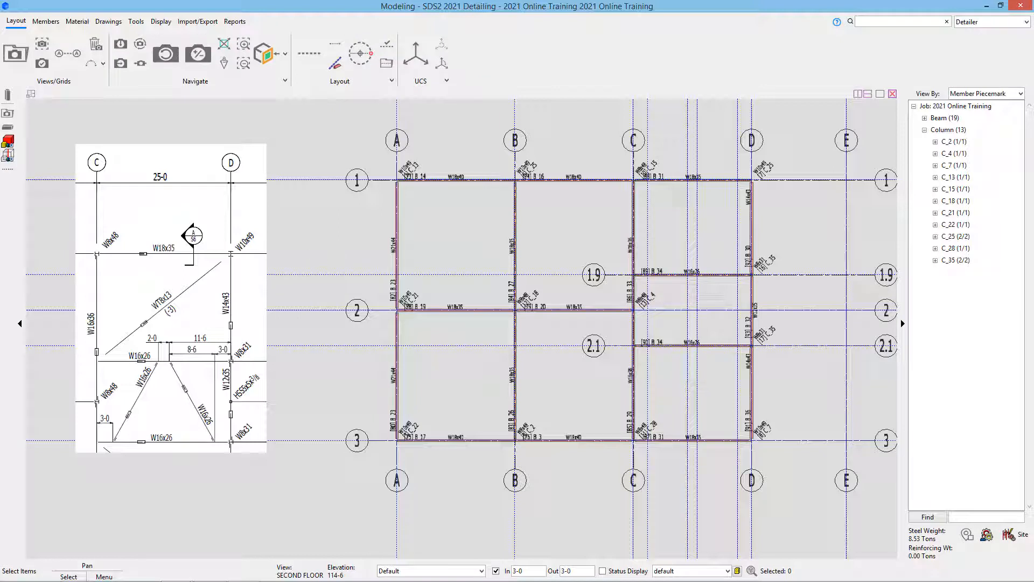
- Add two diagonal W16x26 beams between grid lines 2.1 and 1.9, from the outer construction lines to the nearest of the middle pair
left_click(9, 130)
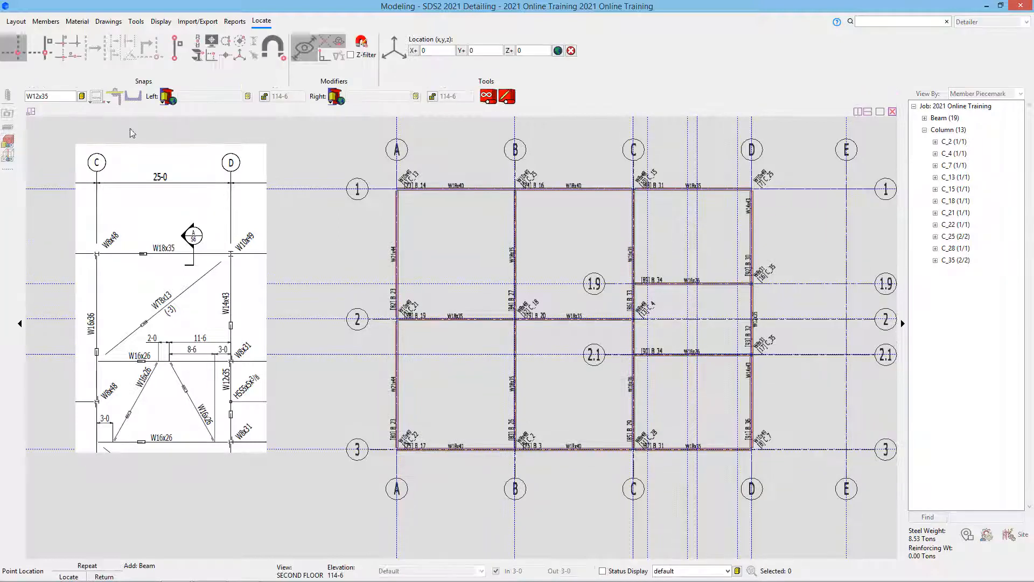
double_click(35, 96)
type("W16x26")
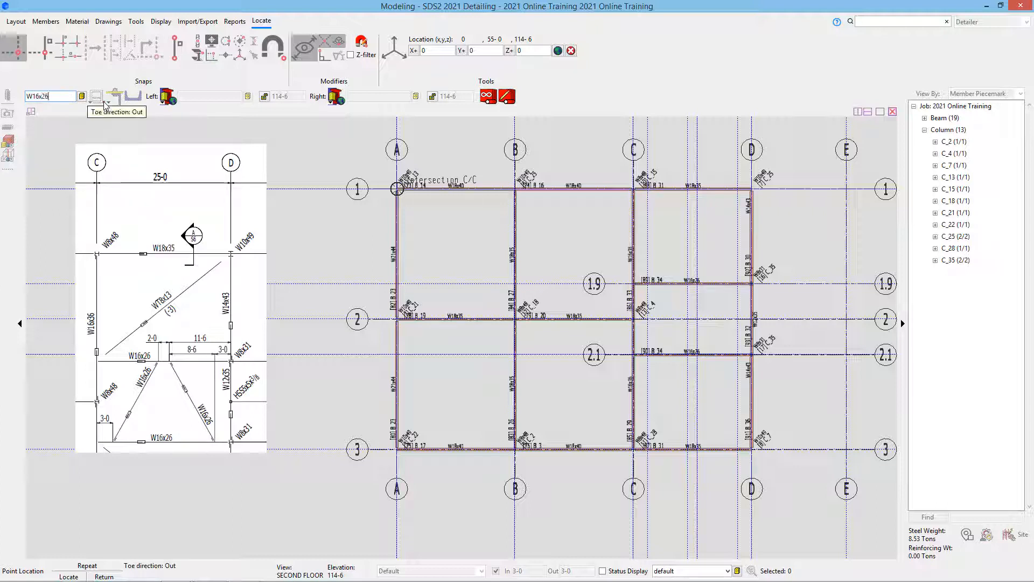
left_click(647, 353)
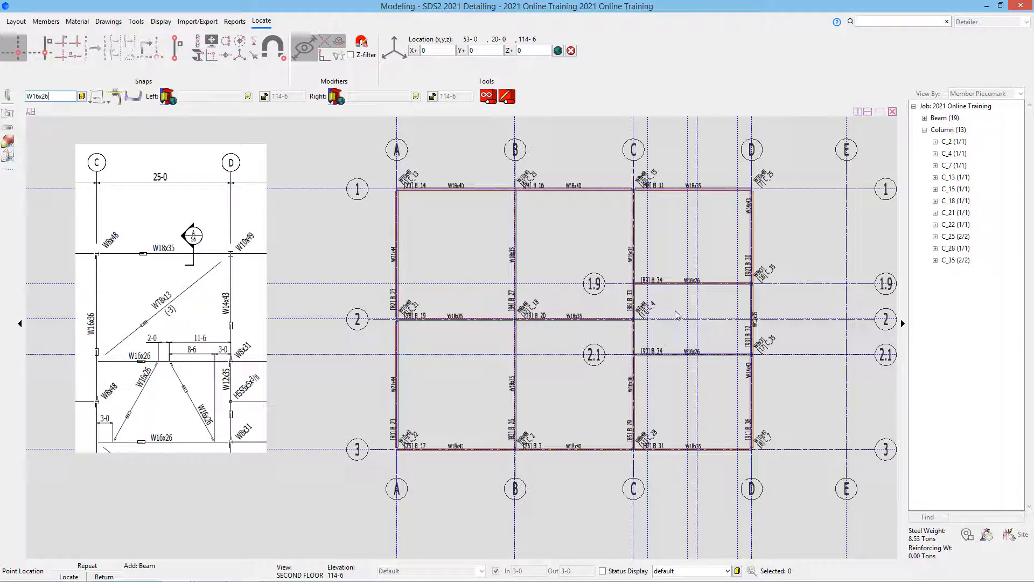
left_click(688, 282)
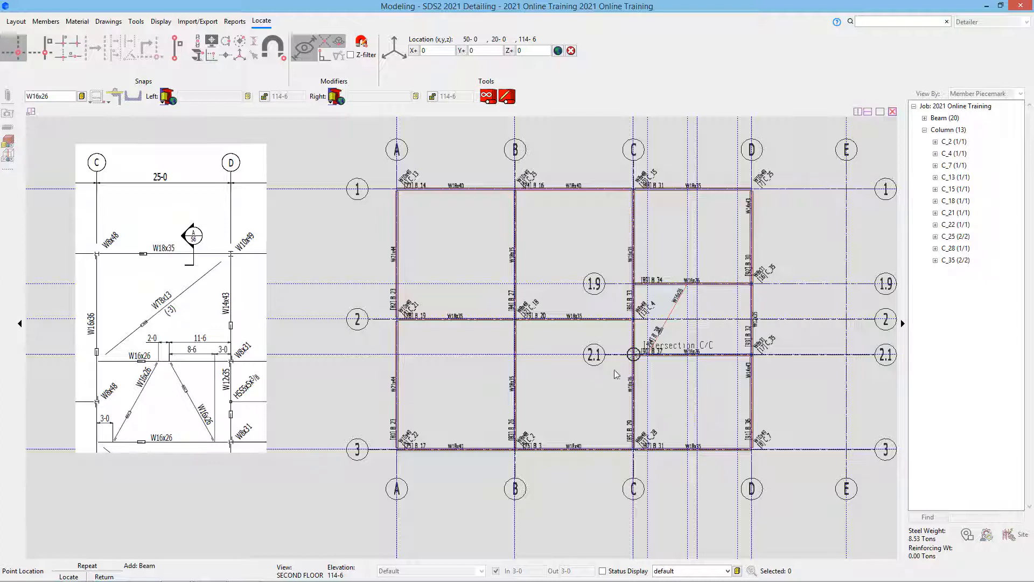
left_click(696, 283)
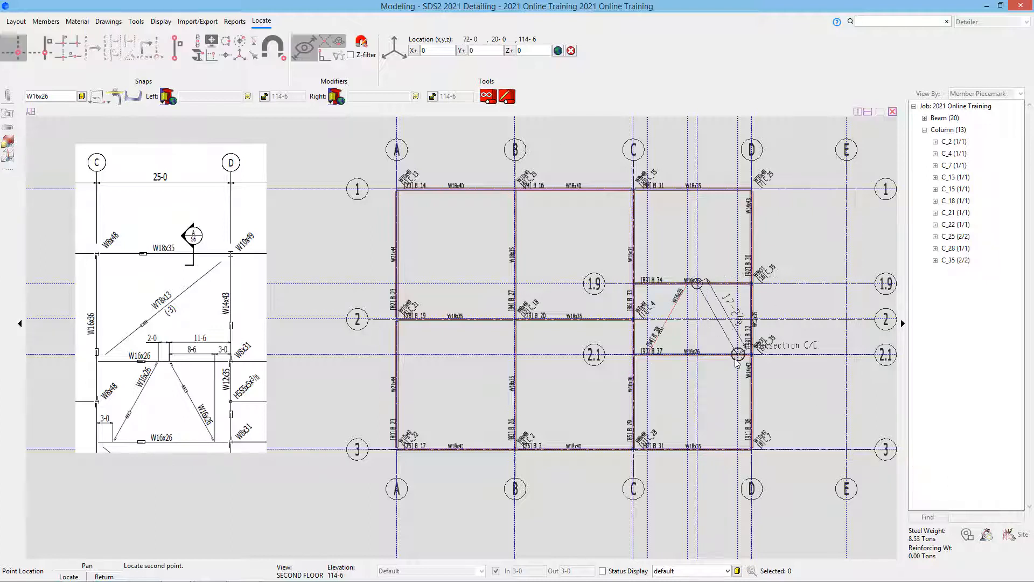
left_click(737, 359)
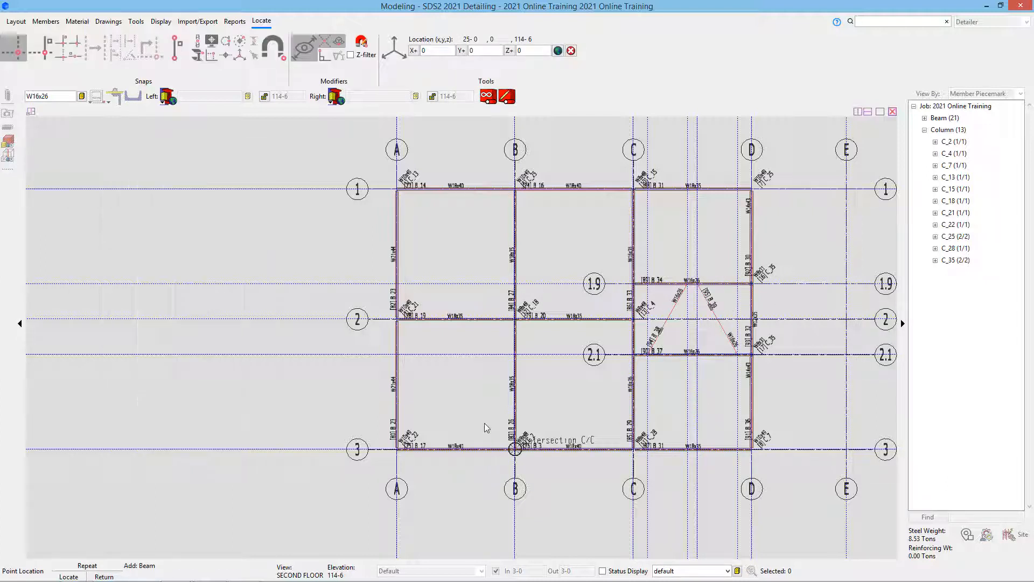
right_click(690, 329)
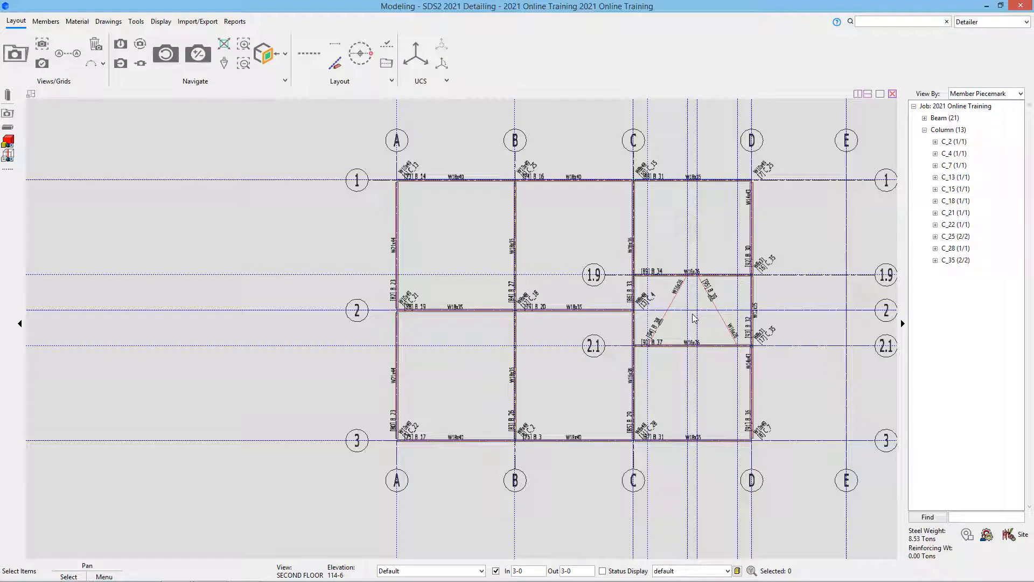
left_click(9, 129)
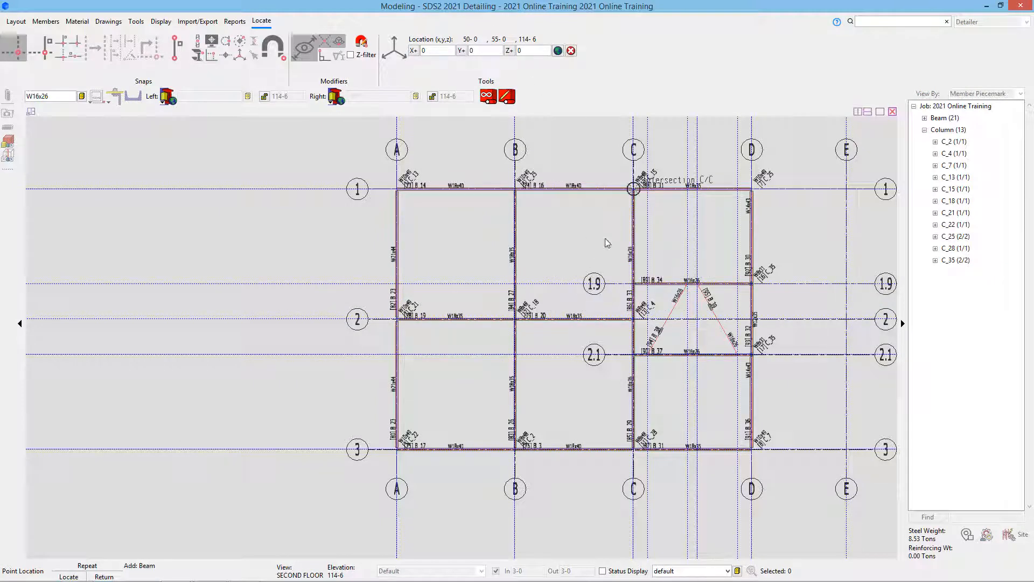
right_click(588, 229)
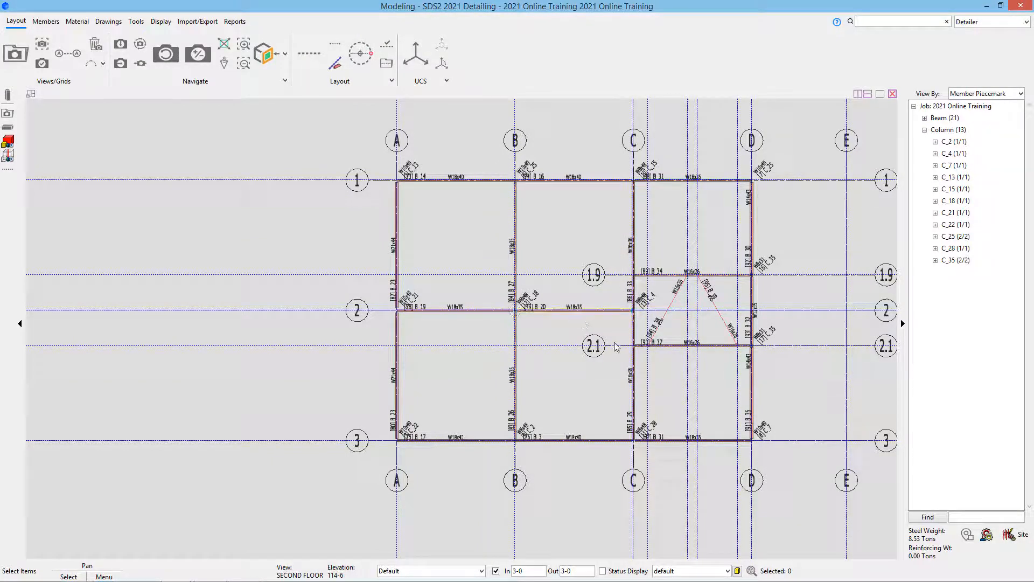
scroll(711, 299, "up", 5)
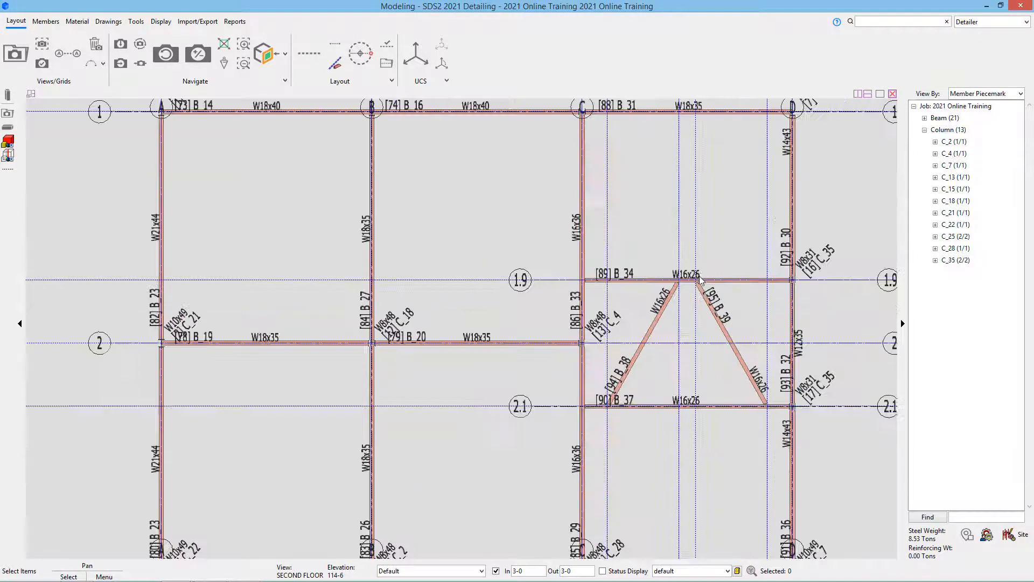
- Change the display of all members to solid transparent main material
scroll(657, 330, "up", 4)
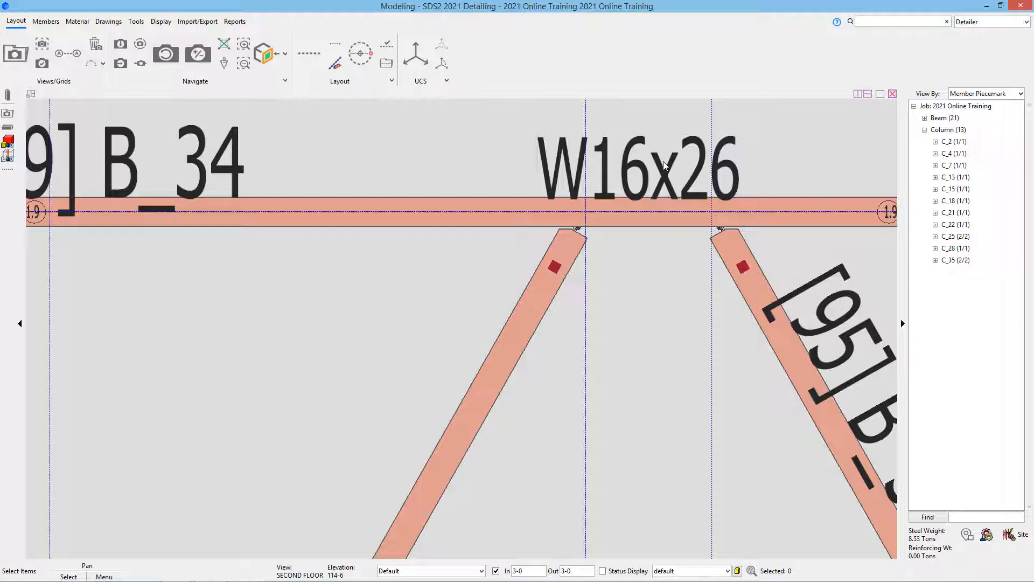
scroll(665, 166, "down", 5)
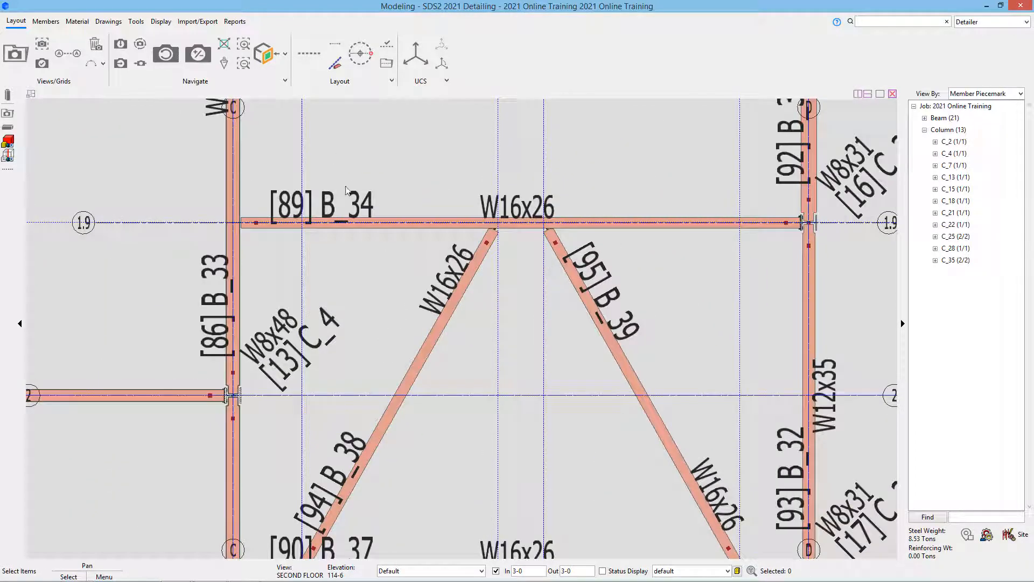
left_click(162, 22)
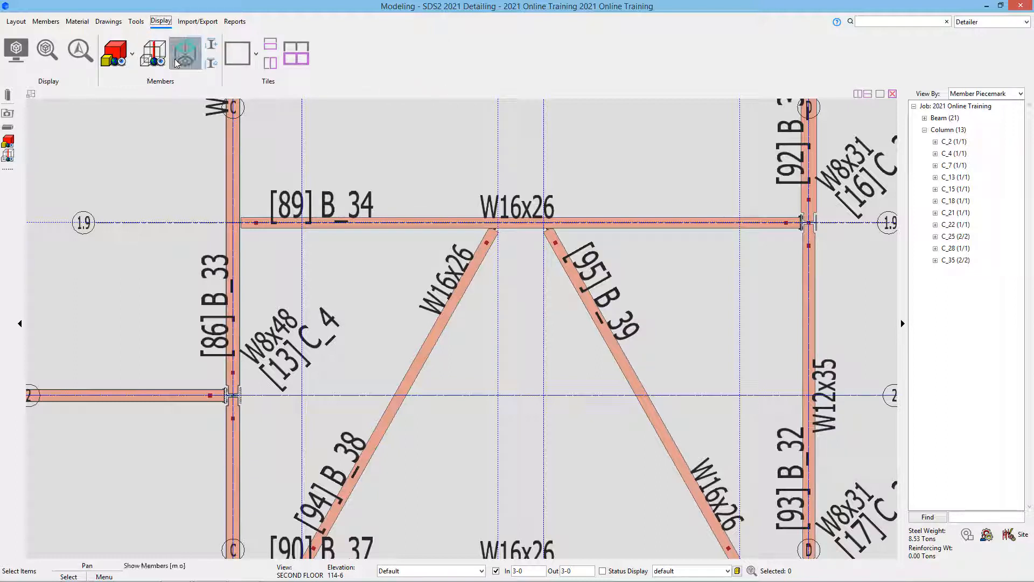
left_click(132, 54)
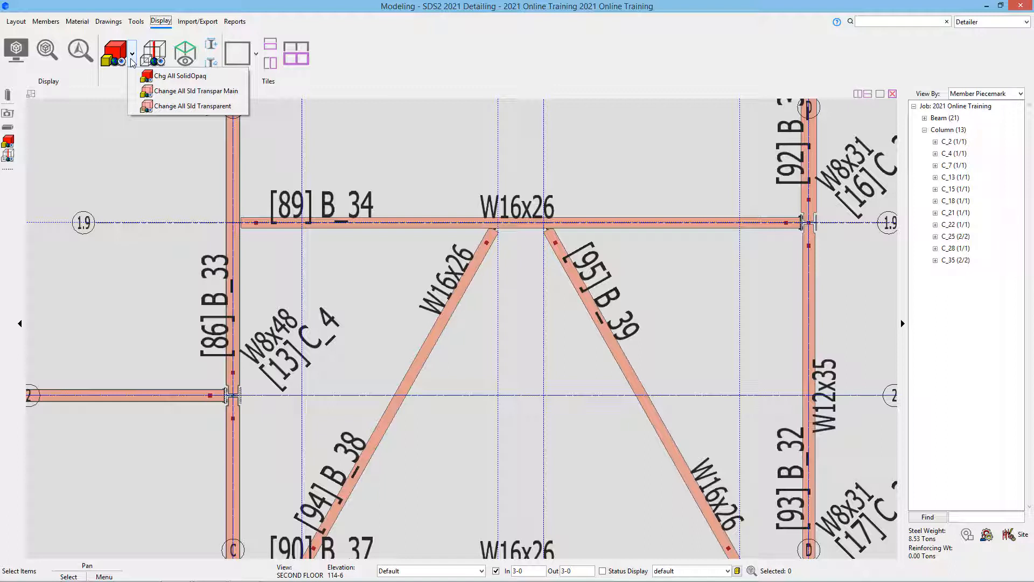
left_click(189, 92)
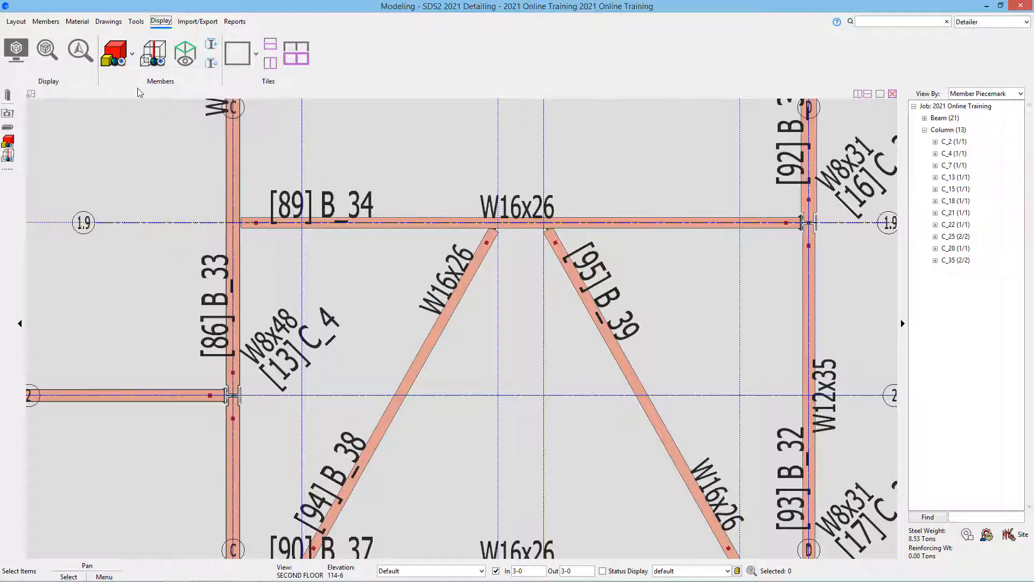
left_click(133, 60)
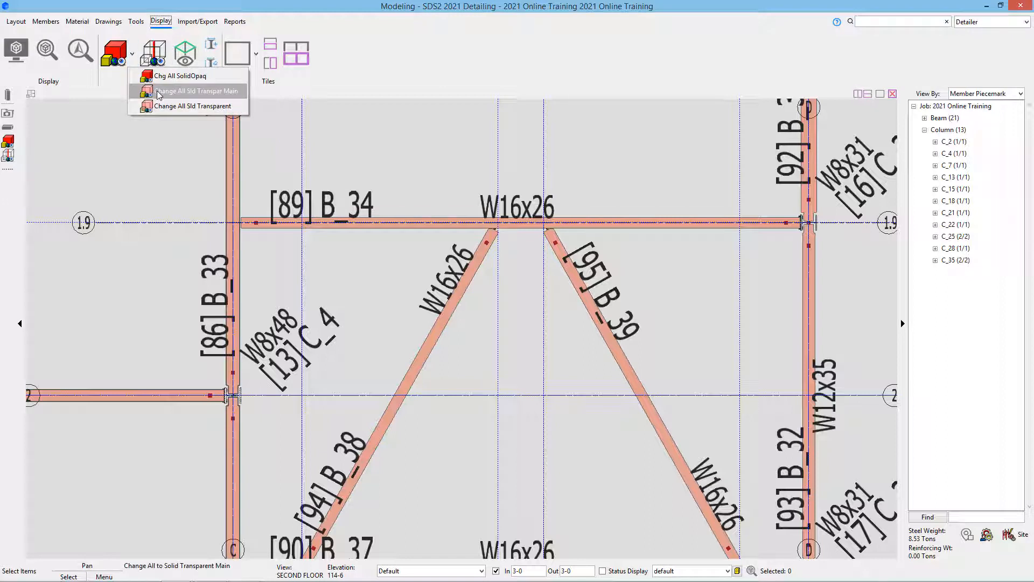
left_click(157, 92)
left_click(132, 55)
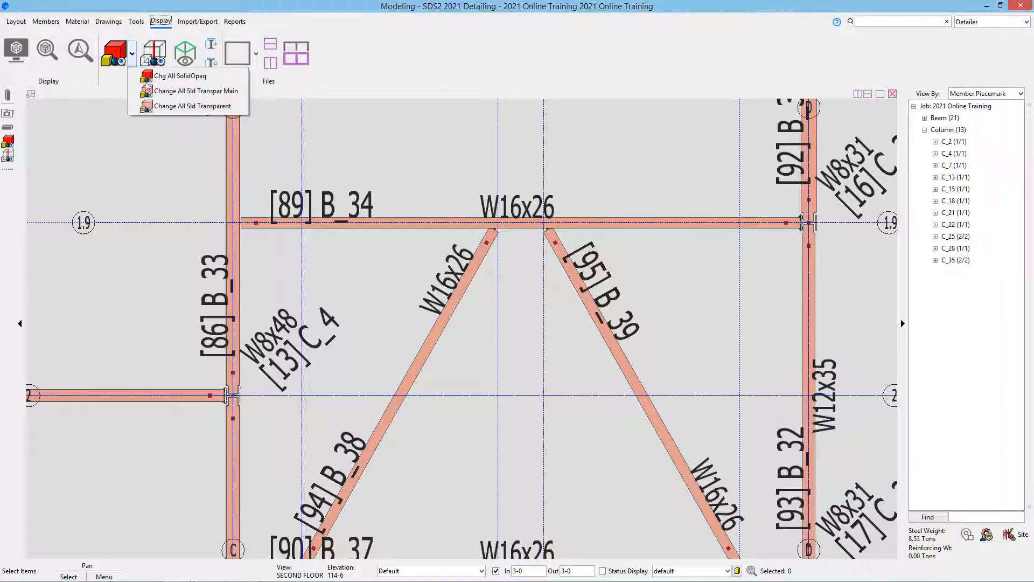
left_click(151, 92)
- Examine the beam-to-column connection at D and 1.9 and the diagonal beam's connection along grid line 1.9
scroll(501, 240, "up", 6)
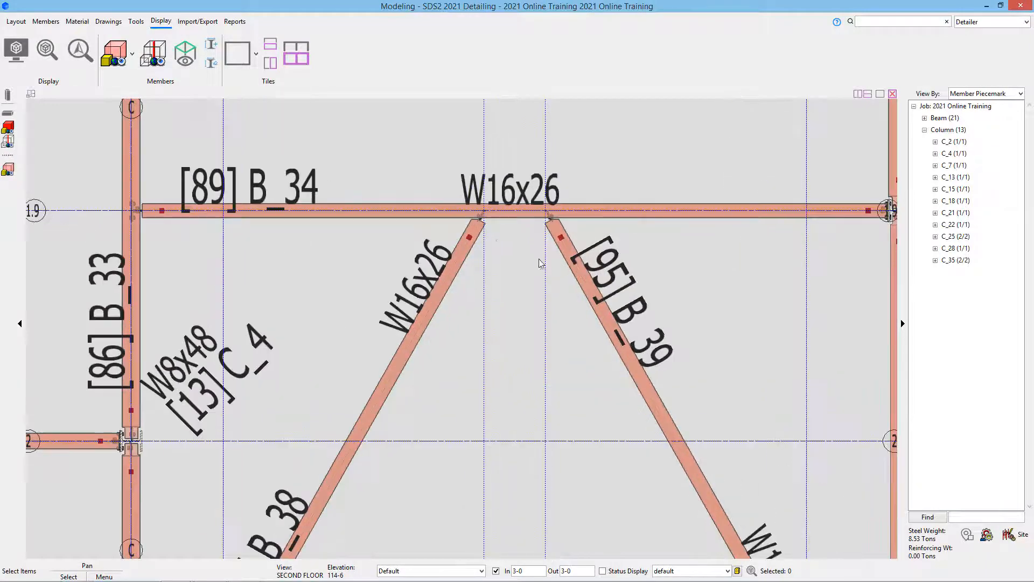
scroll(428, 184, "down", 6)
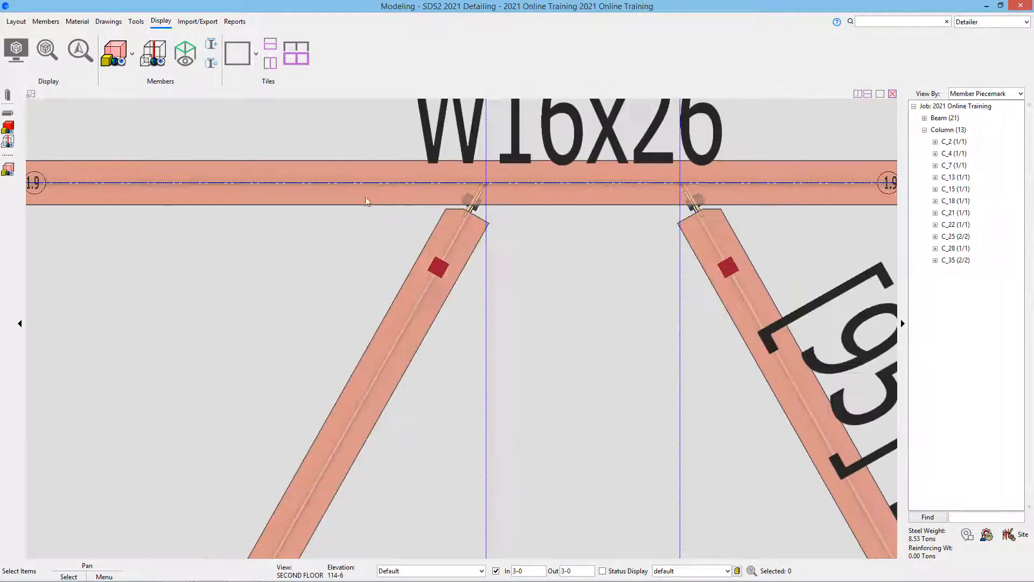
scroll(576, 190, "up", 7)
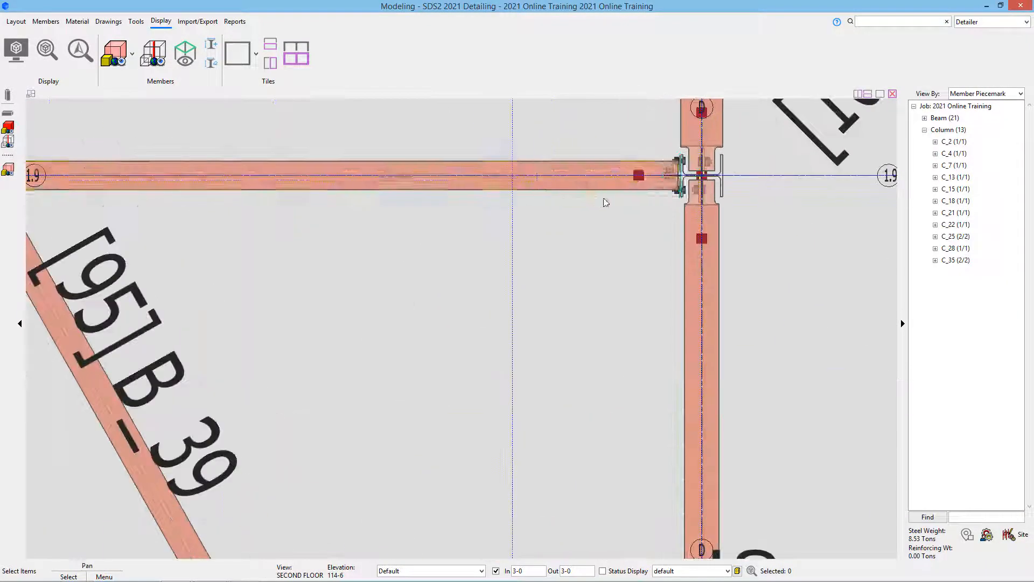
scroll(619, 191, "up", 1)
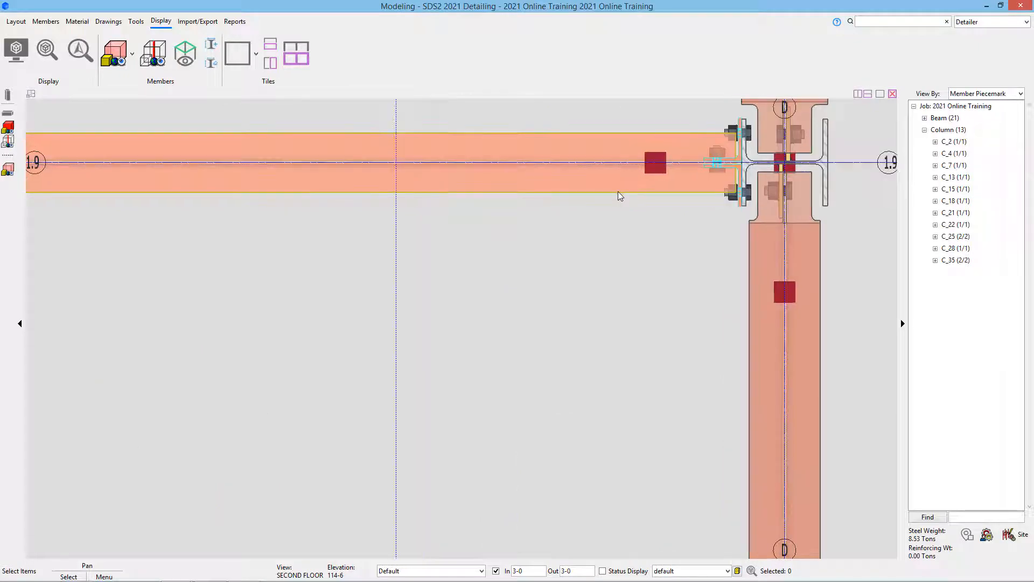
scroll(652, 267, "up", 6)
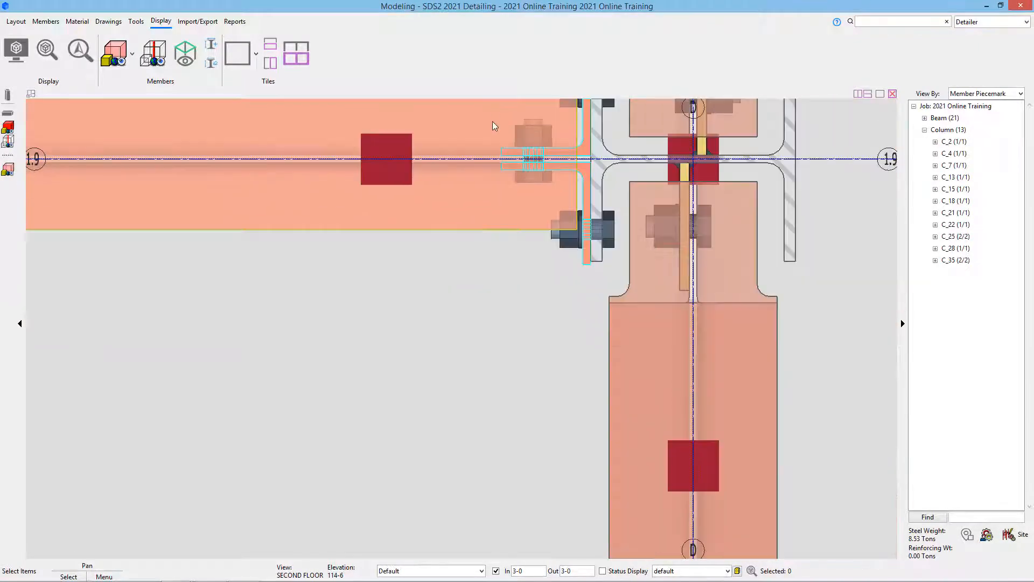
middle_click_drag(492, 121, 466, 231)
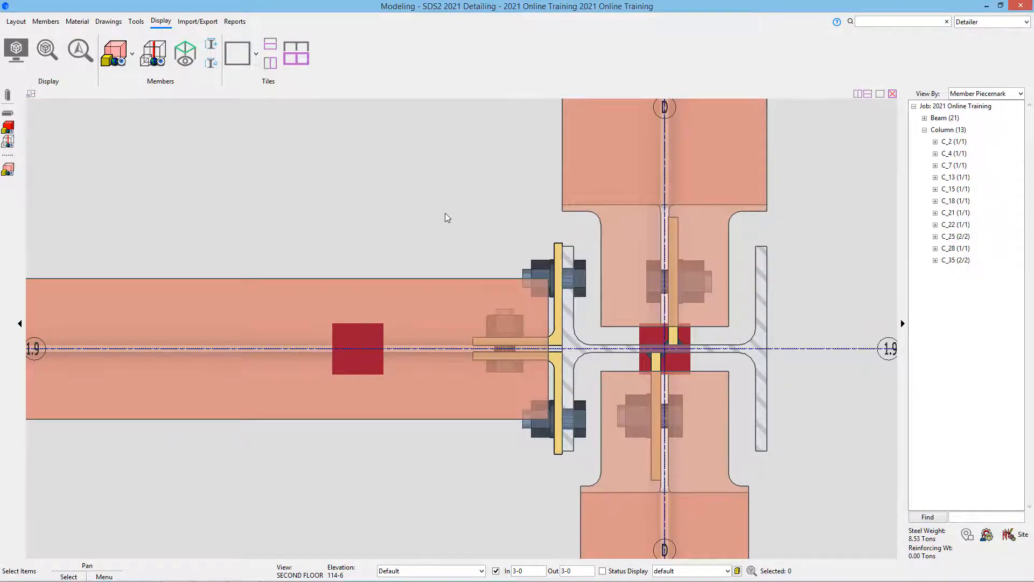
scroll(445, 212, "down", 7)
middle_click_drag(123, 353, 554, 349)
scroll(554, 348, "up", 8)
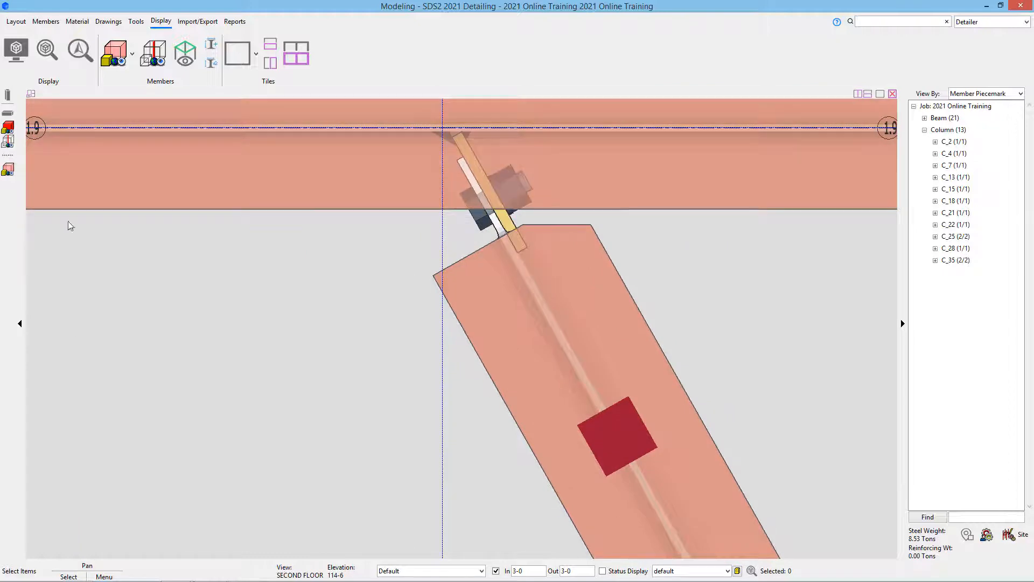
- Change the display of all members to solid transparent
left_click(132, 55)
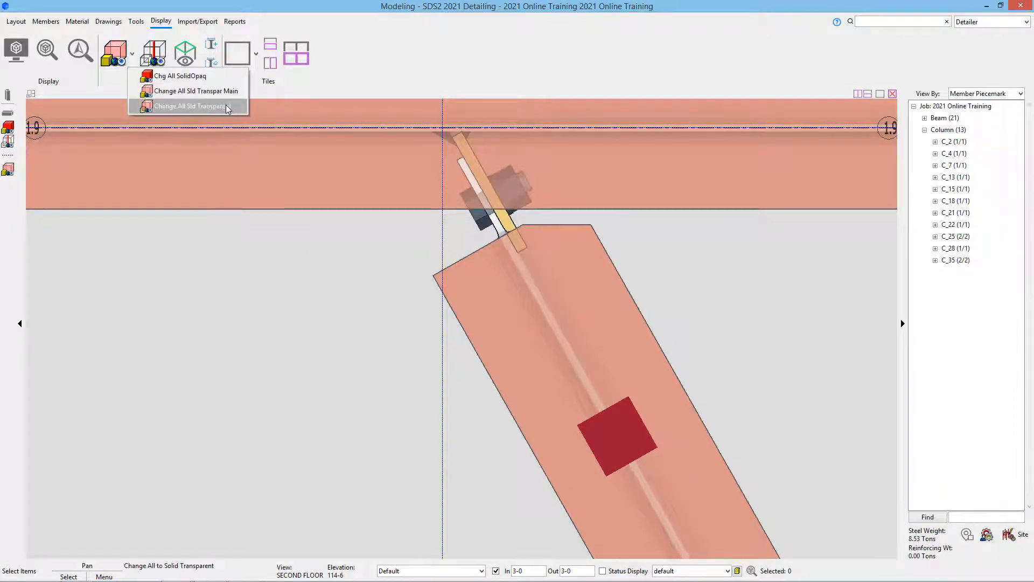
left_click(228, 108)
left_click(132, 54)
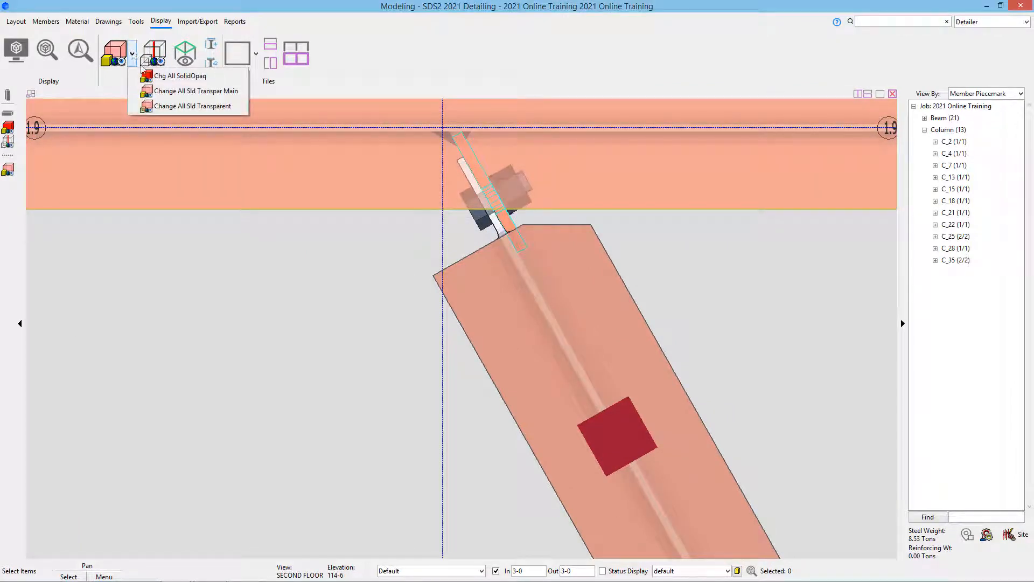
left_click(159, 106)
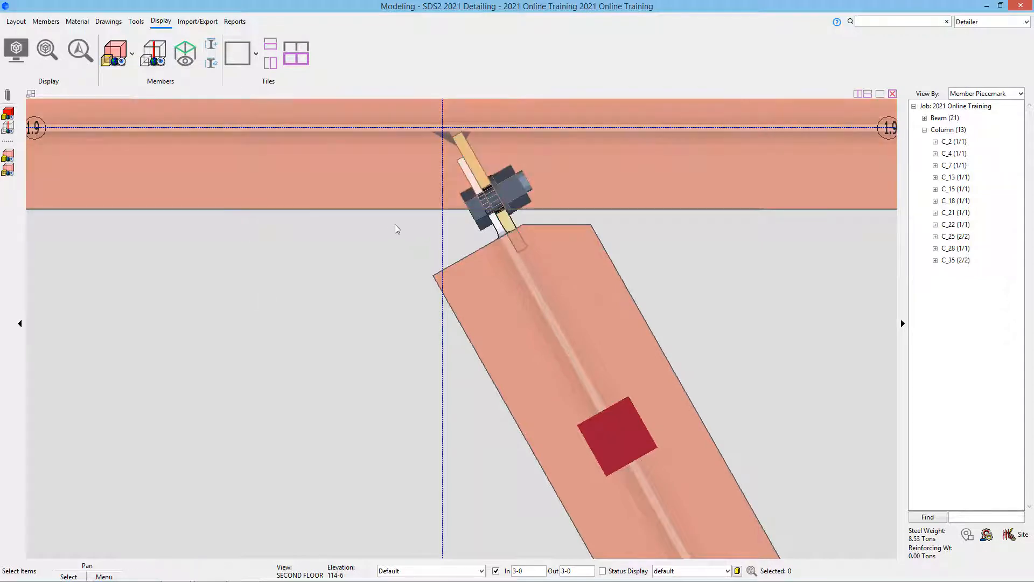
- Examine the plates, clip angles and bolts of the diagonal beam's connection and the column connection at D and 1.9
scroll(444, 210, "up", 3)
scroll(330, 288, "down", 4)
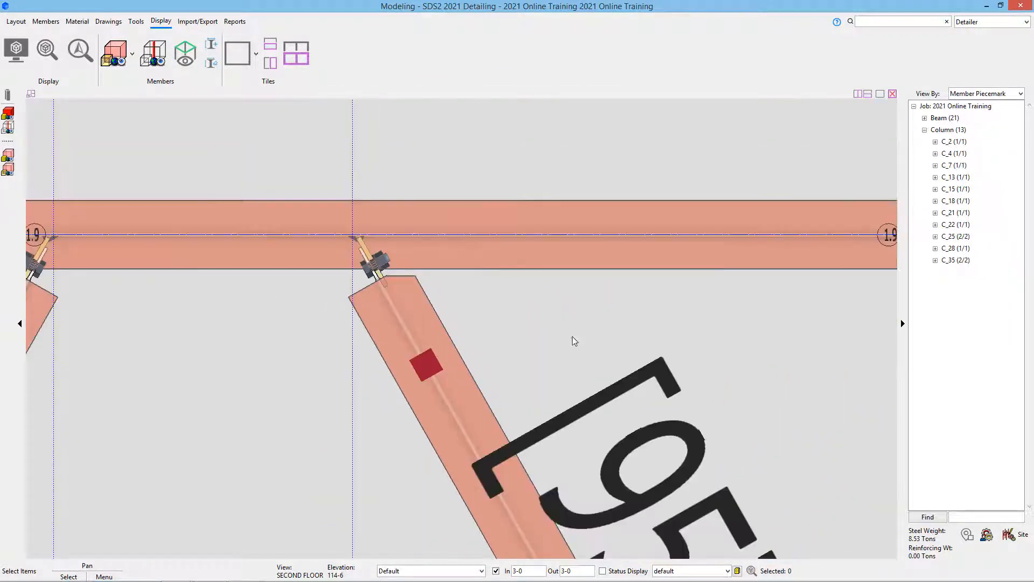
scroll(802, 340, "down", 1)
scroll(438, 309, "up", 2)
scroll(442, 311, "down", 4)
middle_click_drag(485, 318, 76, 328)
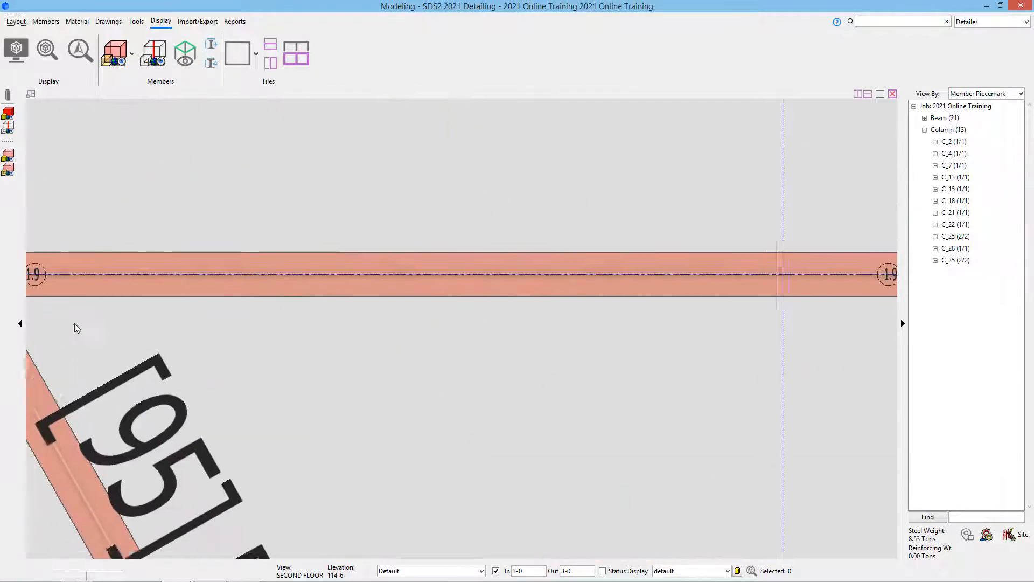
middle_click_drag(562, 329, 2, 331)
scroll(523, 300, "up", 3)
scroll(389, 240, "up", 2)
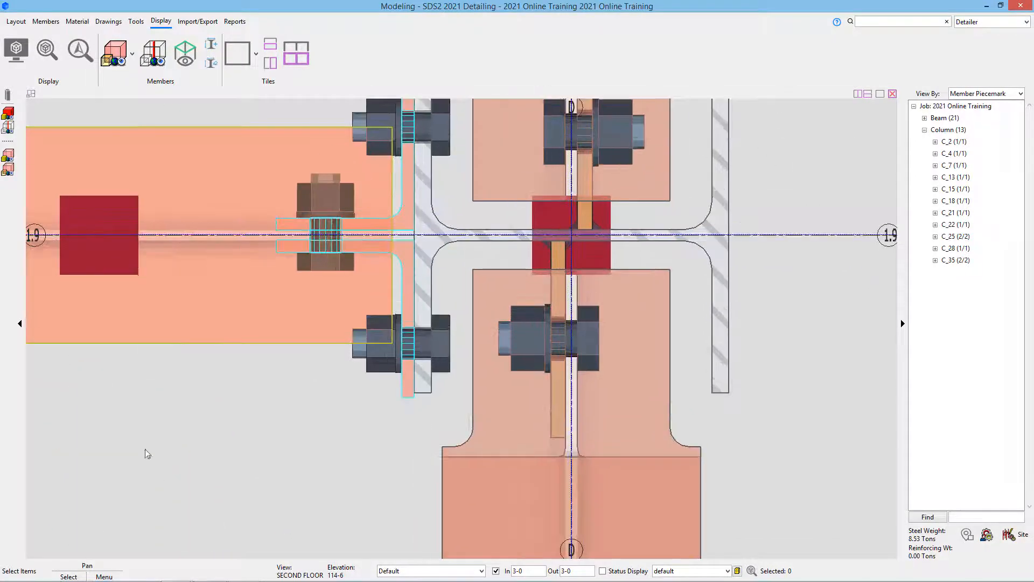
scroll(325, 431, "down", 3)
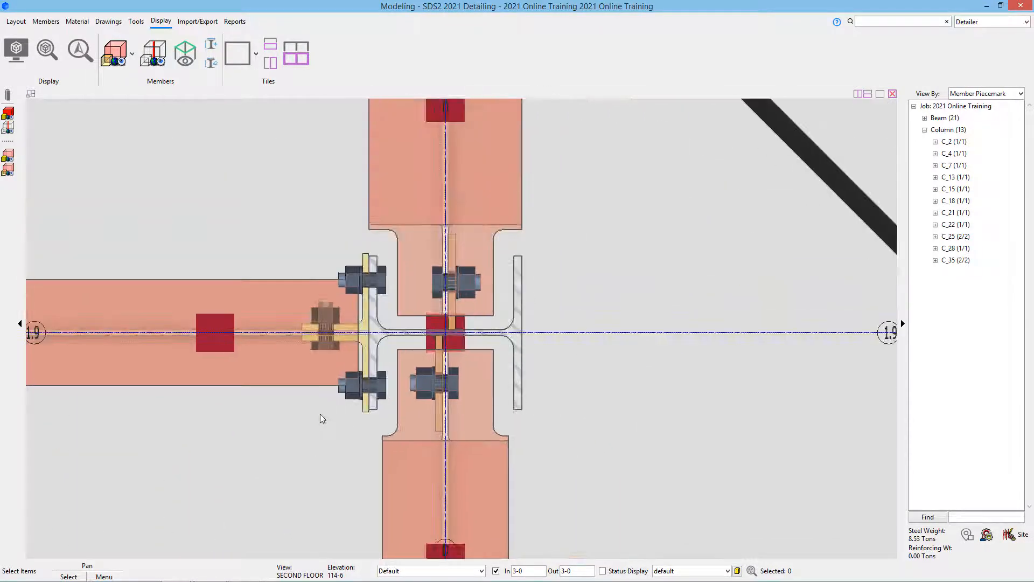
scroll(319, 415, "down", 2)
scroll(321, 418, "down", 1)
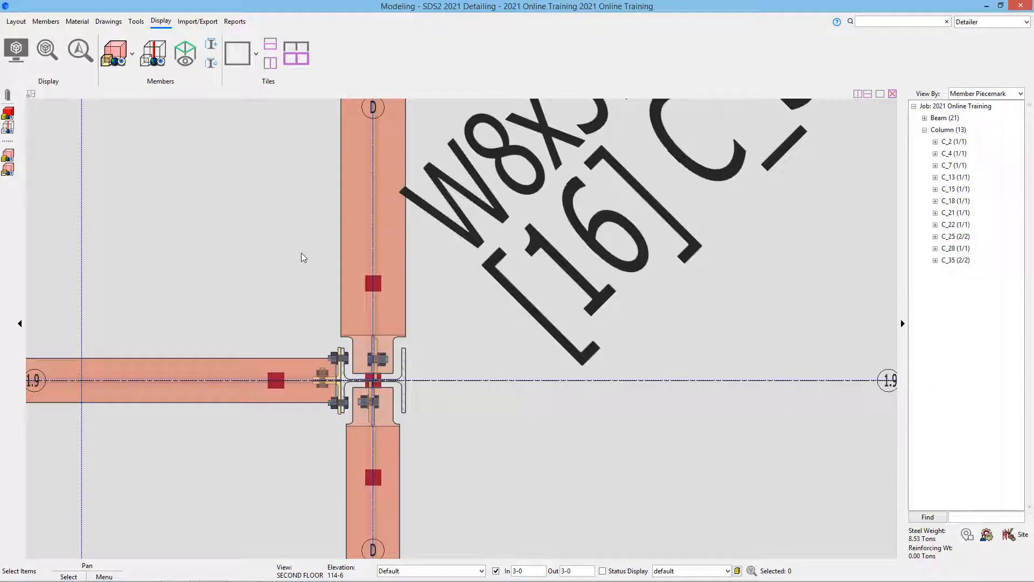
- Change the display of all members to stick form
left_click(149, 56)
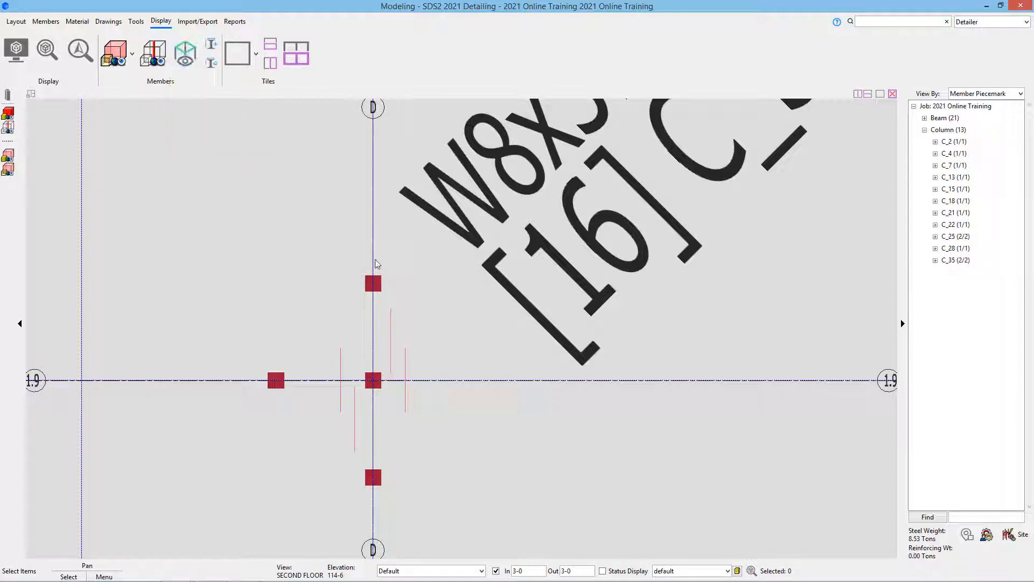
scroll(537, 235, "down", 5)
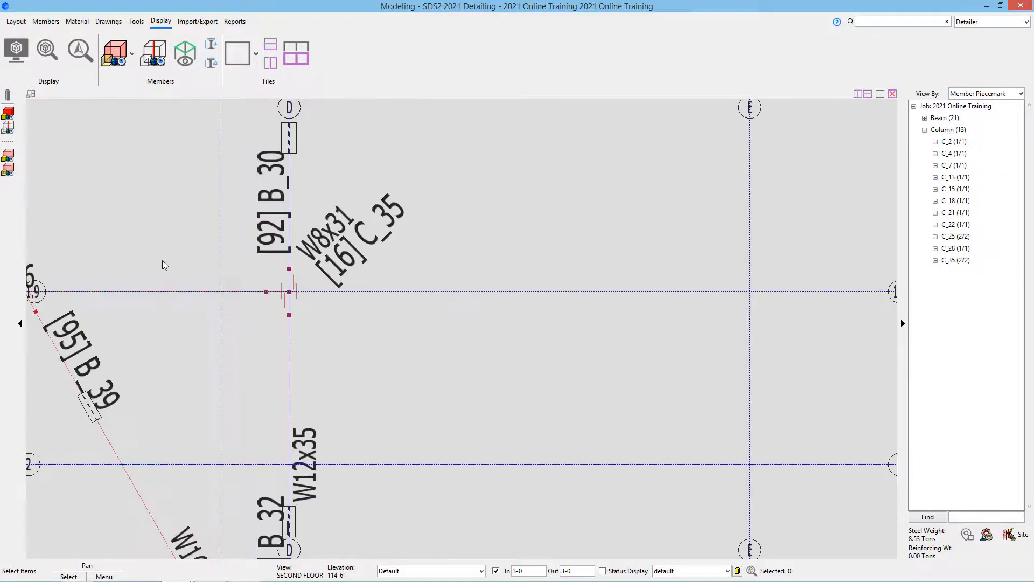
scroll(523, 254, "down", 5)
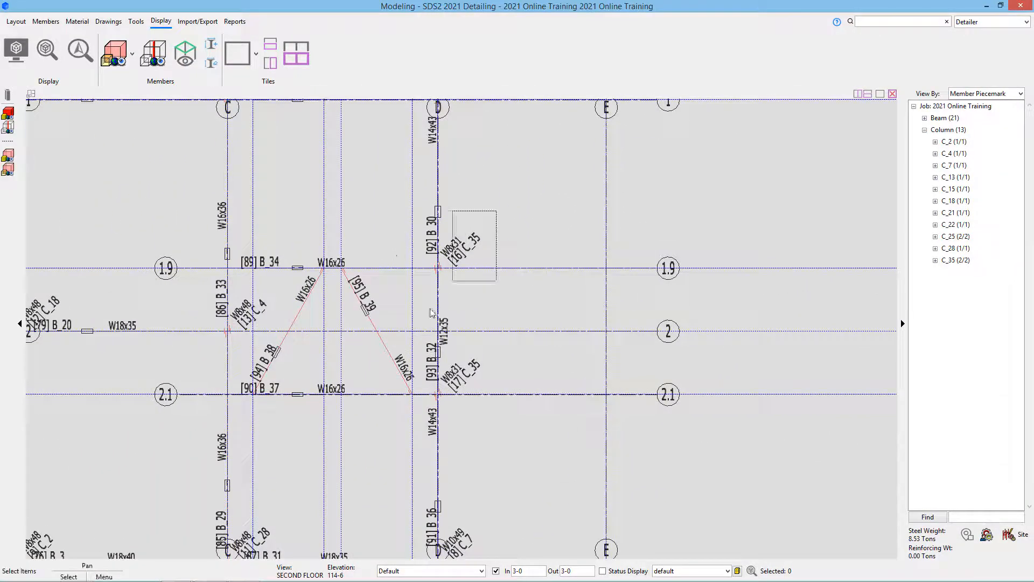
- Window-select the members between grid lines C and D around 1.9 to 2.1 and set their member style to Solid Opaque
left_click_drag(430, 312, 180, 419)
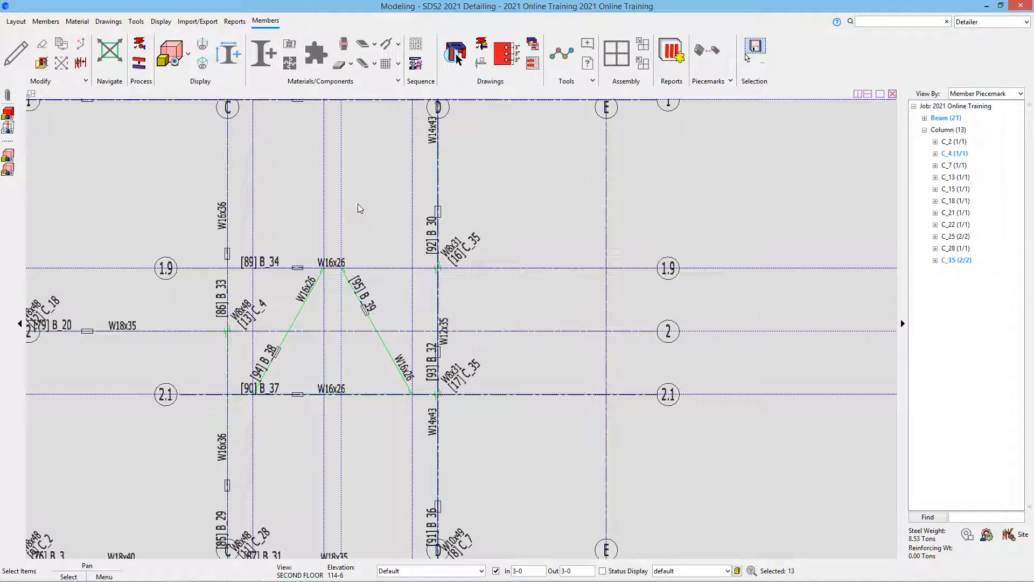
right_click(310, 193)
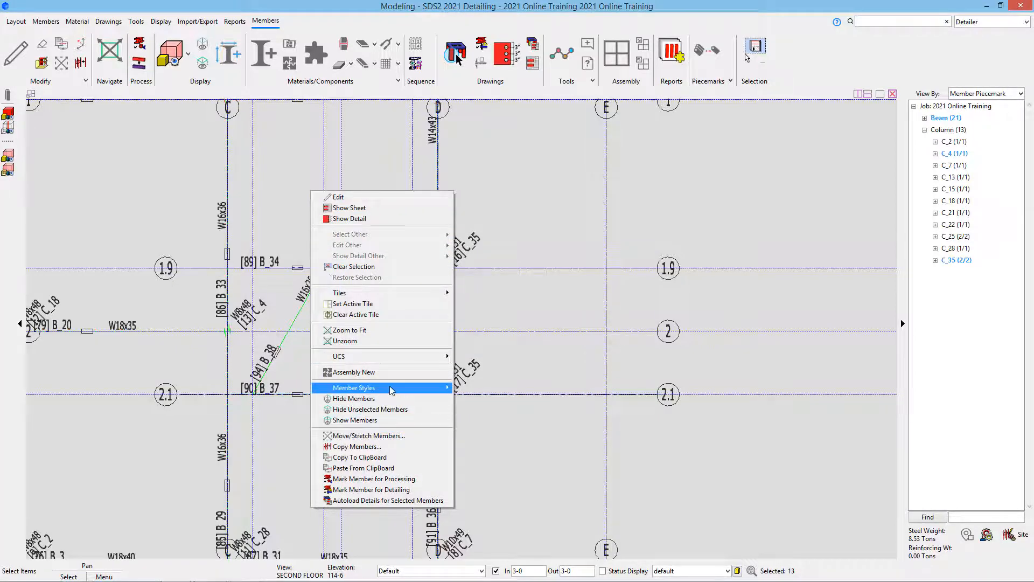
mouse_move(392, 387)
left_click(519, 399)
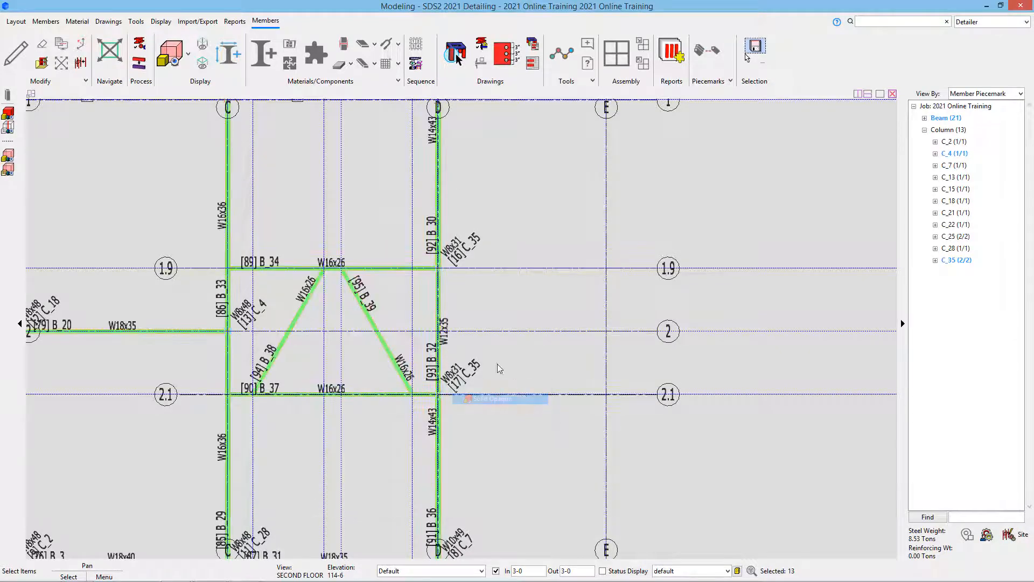
- Undo the solid display and return all members to stick form
scroll(375, 265, "down", 4)
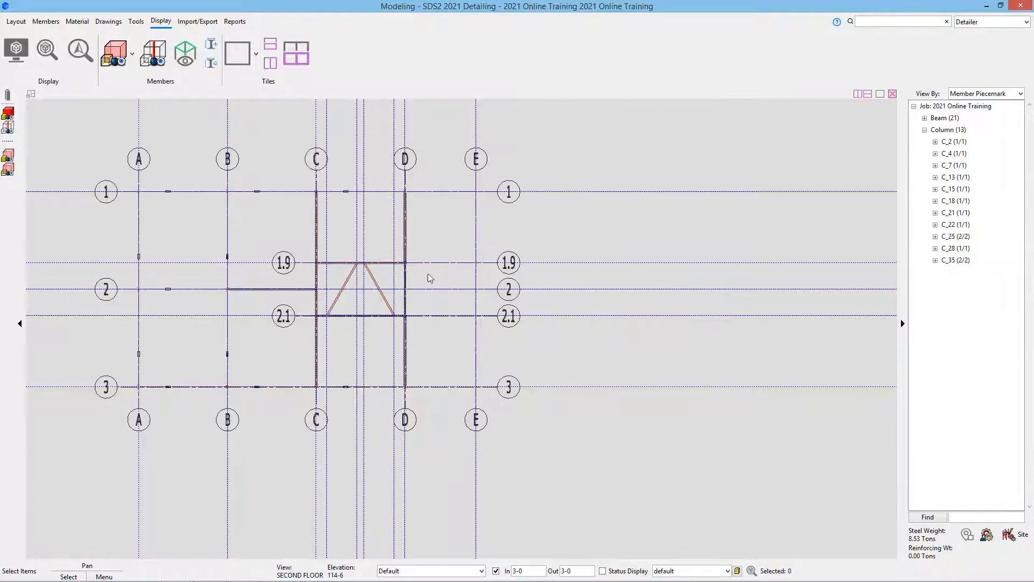
scroll(459, 261, "up", 2)
key("ctrl+z")
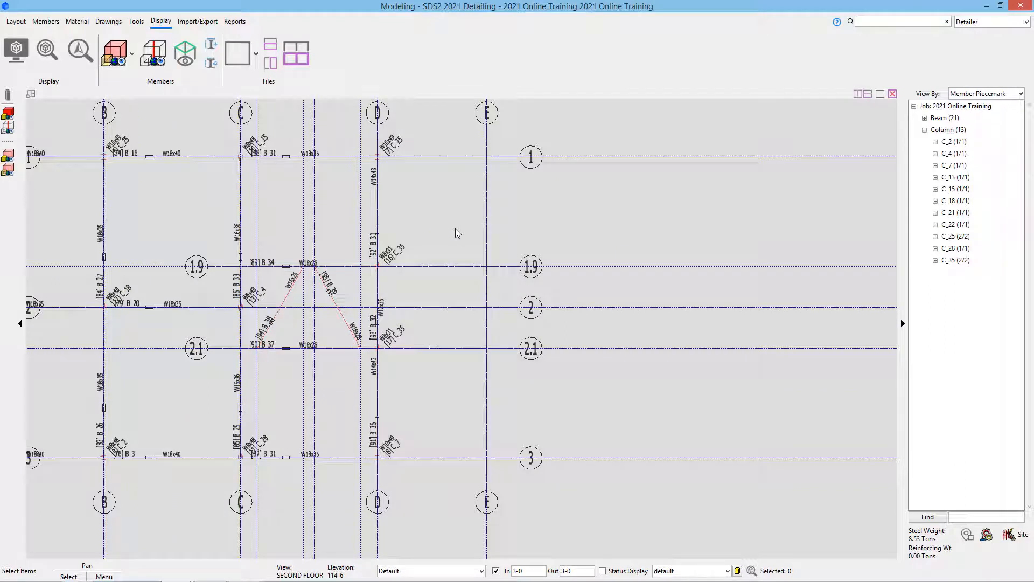
- Window-select the members framing the bay between C and D again and display only them as solid opaque
left_click_drag(465, 213, 222, 396)
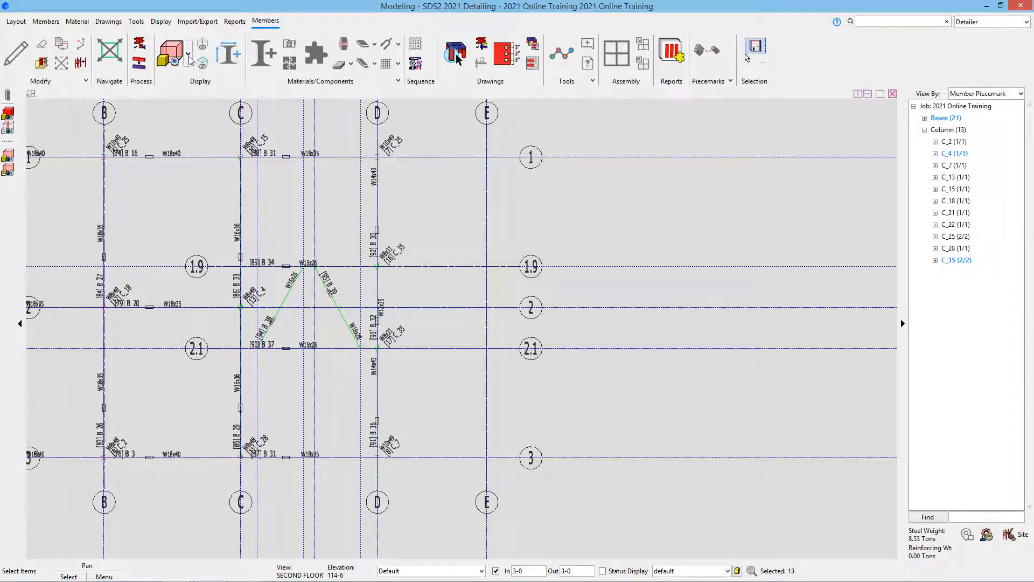
left_click(188, 54)
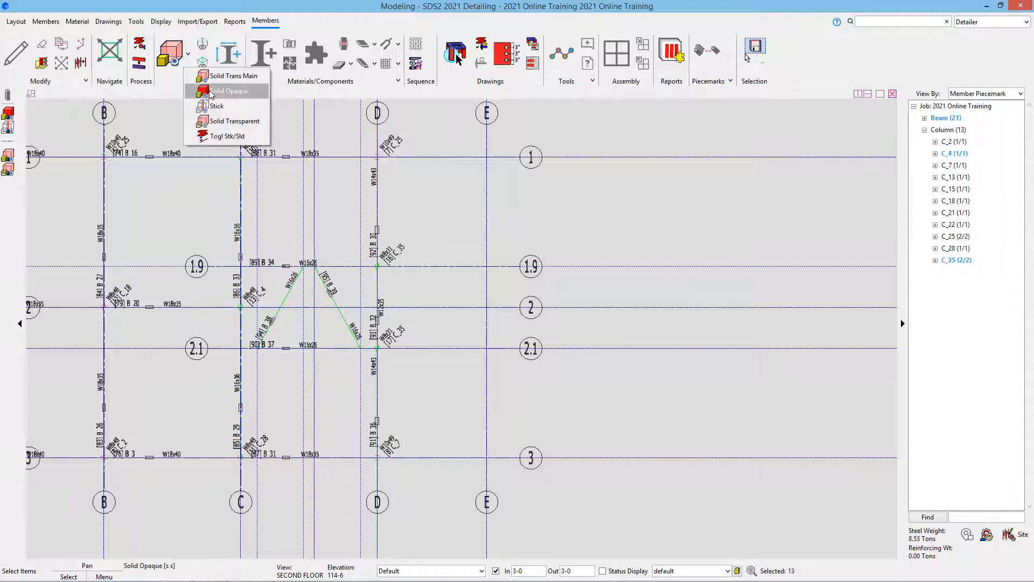
left_click(232, 92)
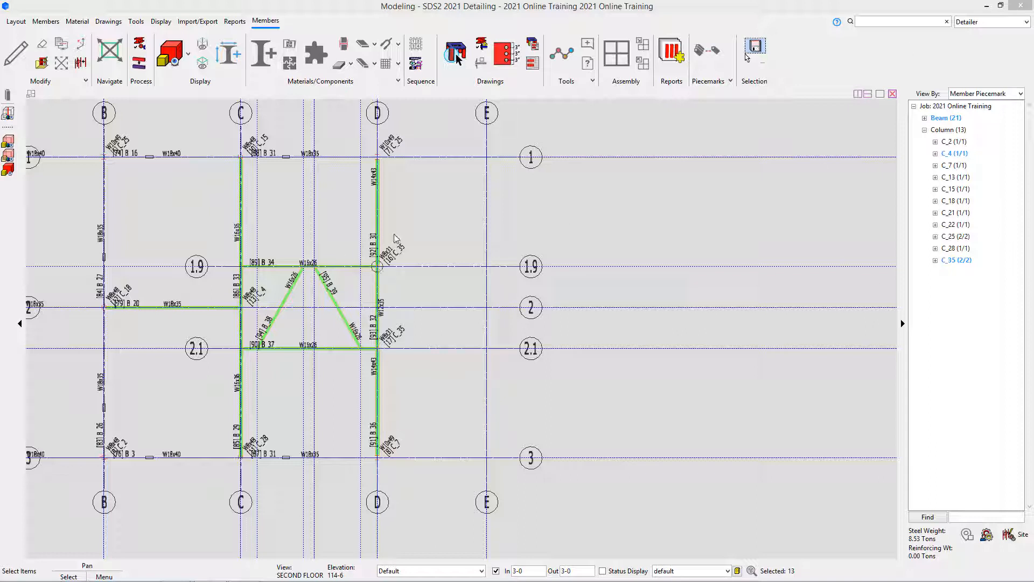
left_click(628, 5)
key("shift")
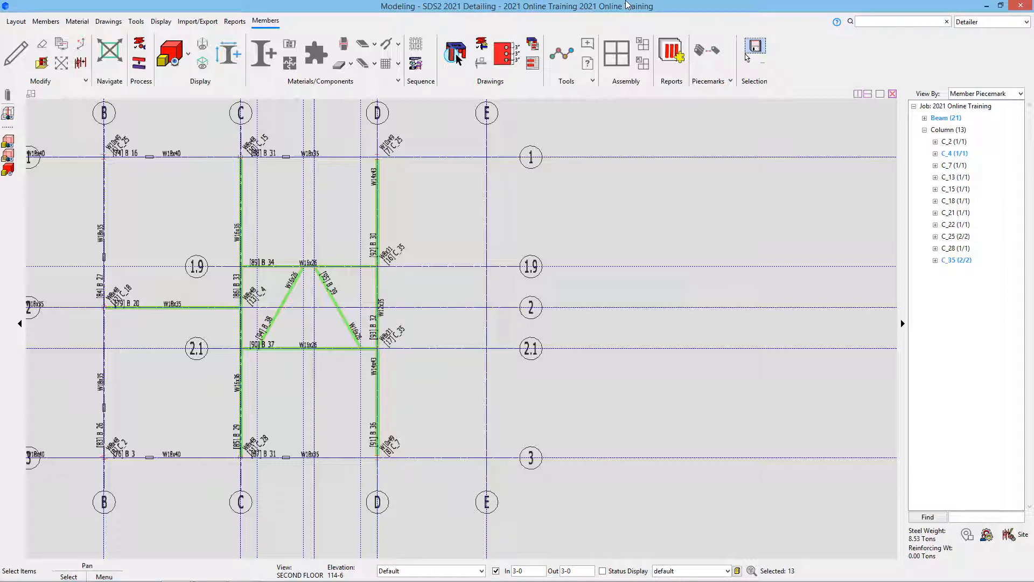
key("shift")
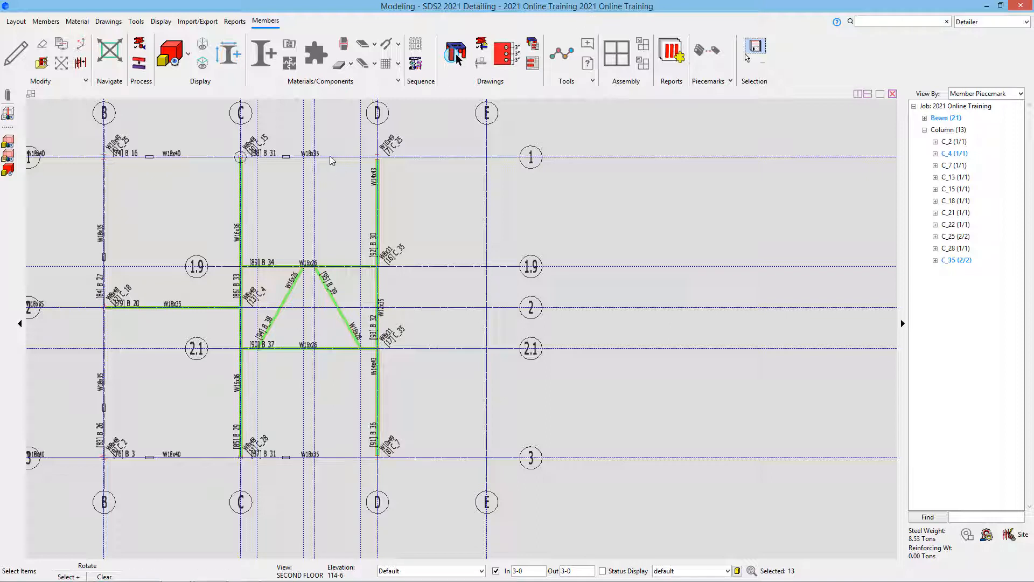
- Add the members between grid lines B and C at grid line 1 to the selection and remove the sloping beams and grid 1.9 beam
left_click(328, 157, "shift")
left_click_drag(192, 154, 172, 172, "shift")
left_click_drag(278, 115, 75, 216, "shift")
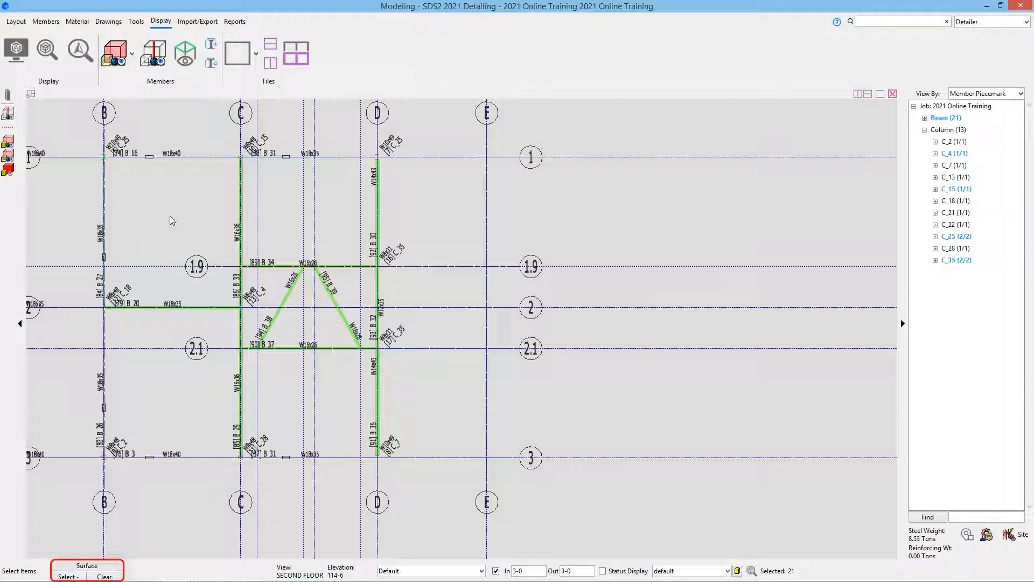
left_click(270, 296, "ctrl")
left_click(330, 303, "ctrl")
left_click_drag(188, 228, 462, 313, "ctrl")
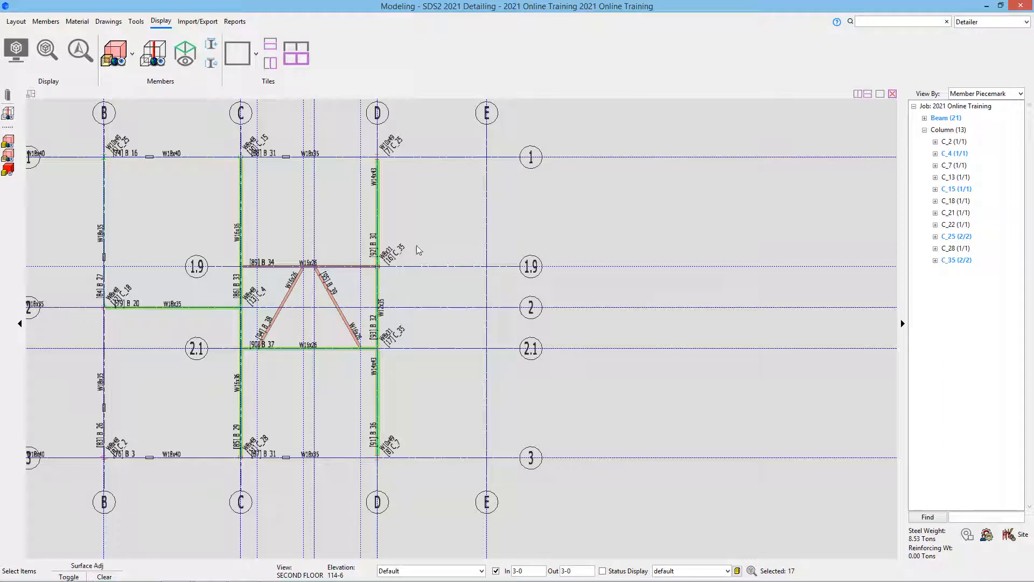
- Repeatedly window-select across the C–D bay between 1.9 and 2 to adjust the selection, and clear all selected members
left_click_drag(410, 247, 241, 296, "shift")
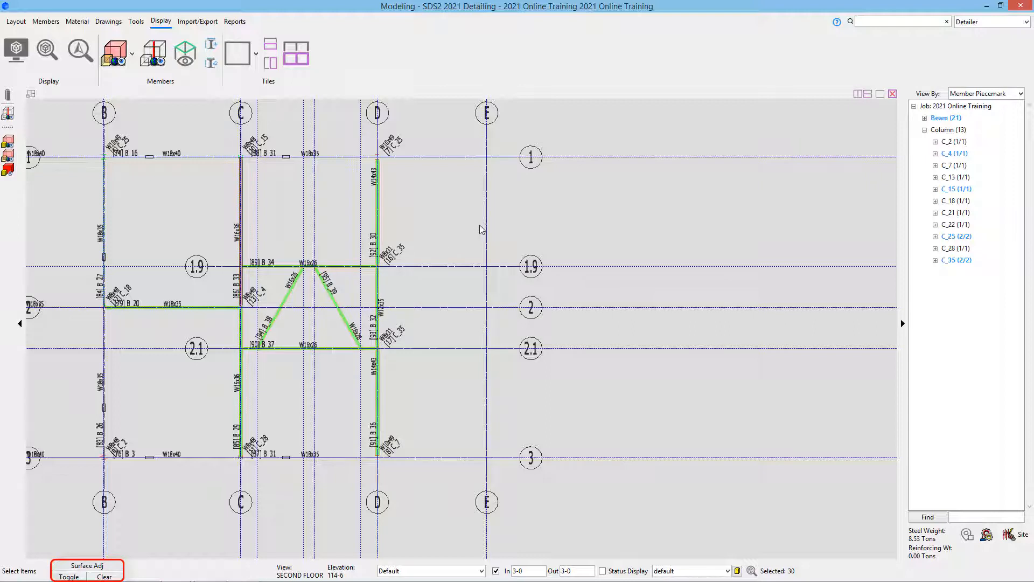
left_click_drag(478, 224, 180, 305, "shift")
left_click_drag(447, 235, 187, 289, "shift")
left_click_drag(501, 242, 215, 294, "shift")
left_click_drag(453, 240, 226, 294, "shift")
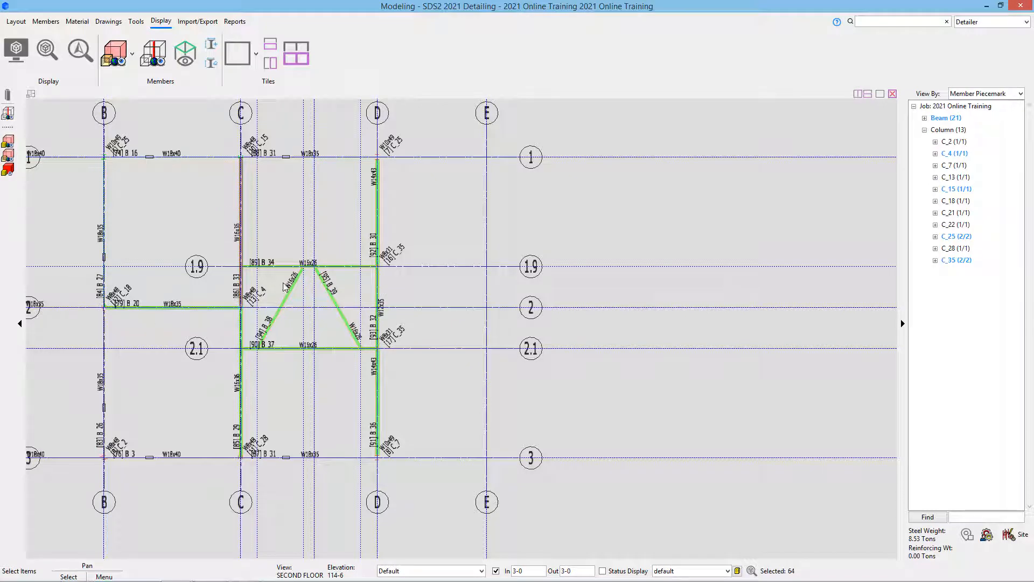
left_click(323, 204)
- Select member B_33 from the overlapping items where it meets the beam at grid lines C and 1.9
scroll(261, 263, "up", 10)
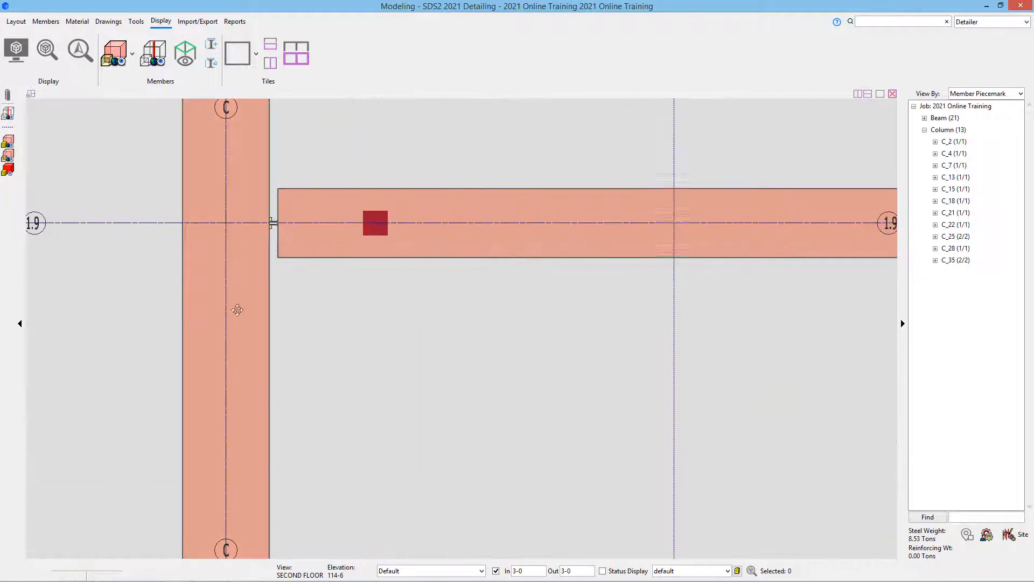
middle_click_drag(383, 346, 648, 322)
scroll(506, 307, "up", 1)
scroll(287, 290, "up", 2)
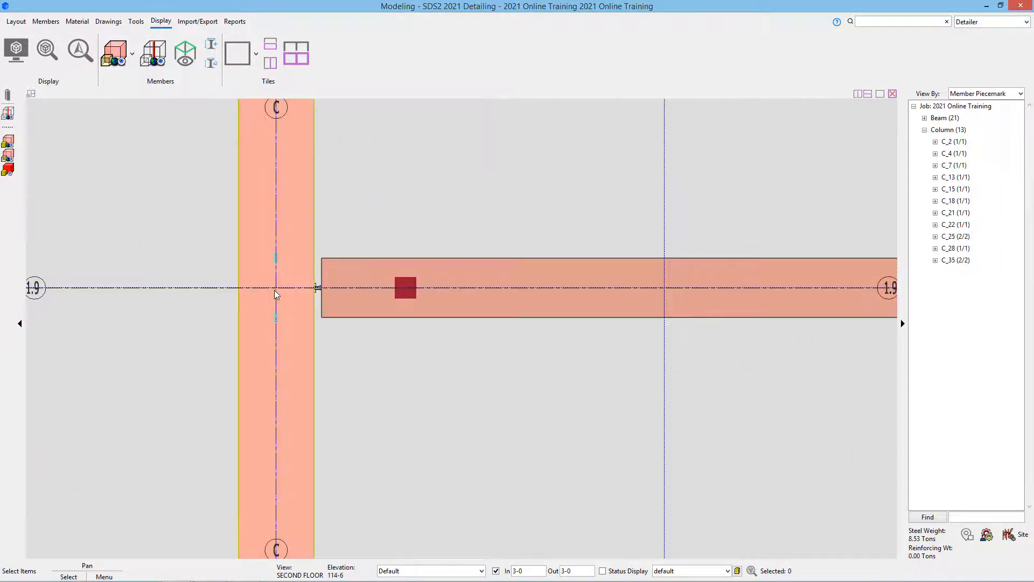
middle_click_drag(276, 287, 326, 311)
right_click(335, 305)
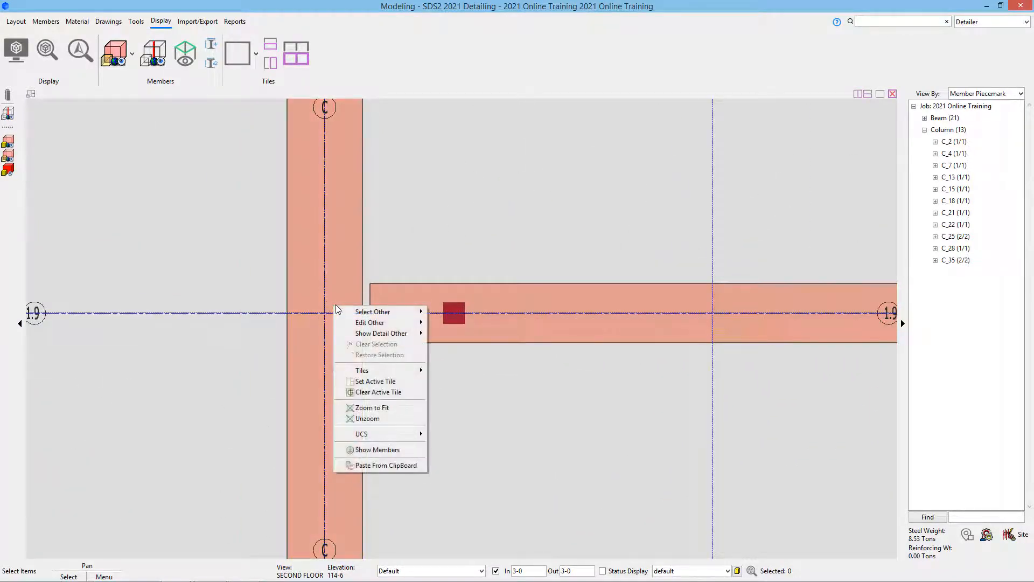
mouse_move(370, 311)
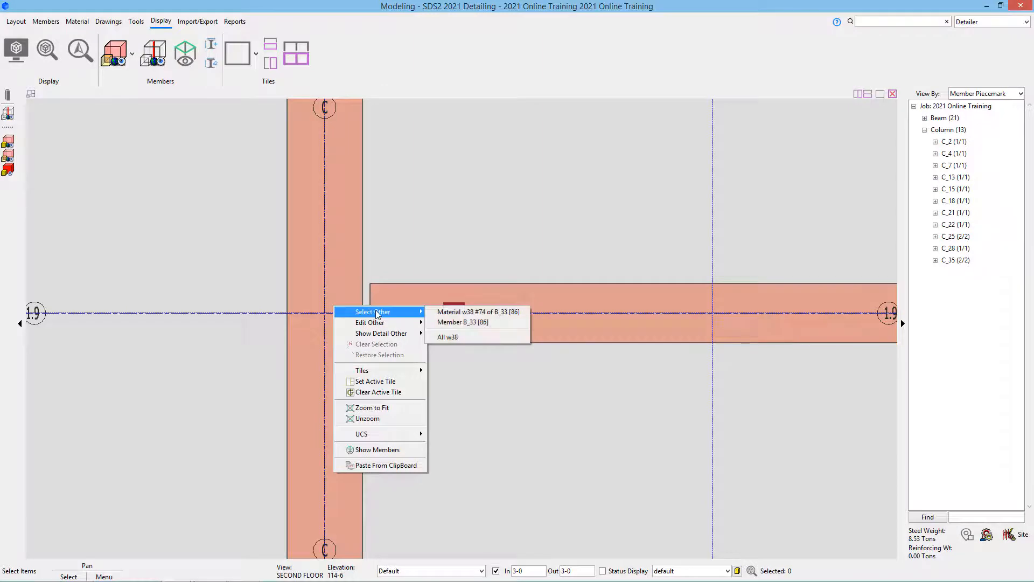
left_click(450, 322)
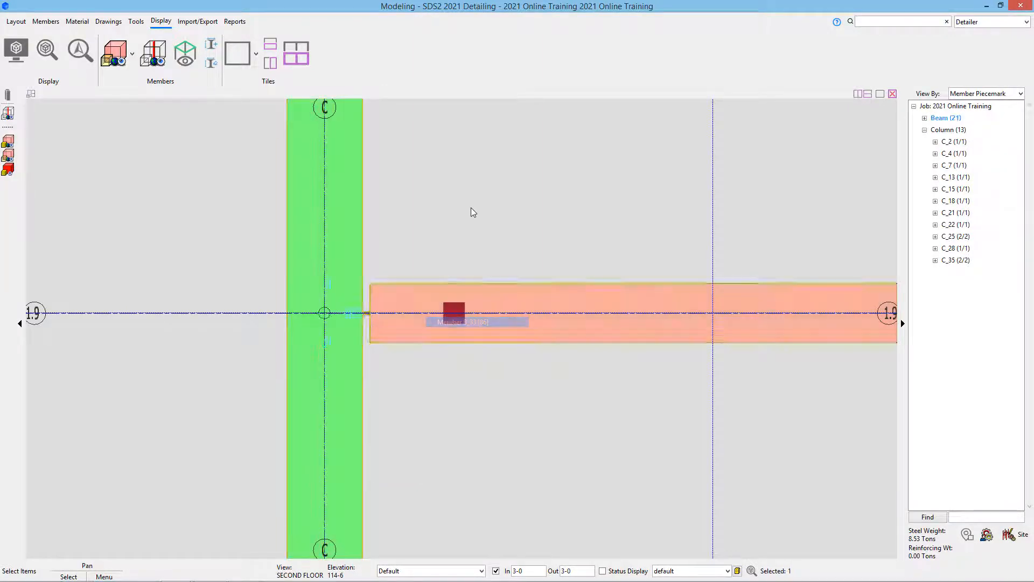
- Clear the selection and list the overlapping selectable items at the beam connection on grid lines C and 1.9
scroll(350, 310, "up", 2)
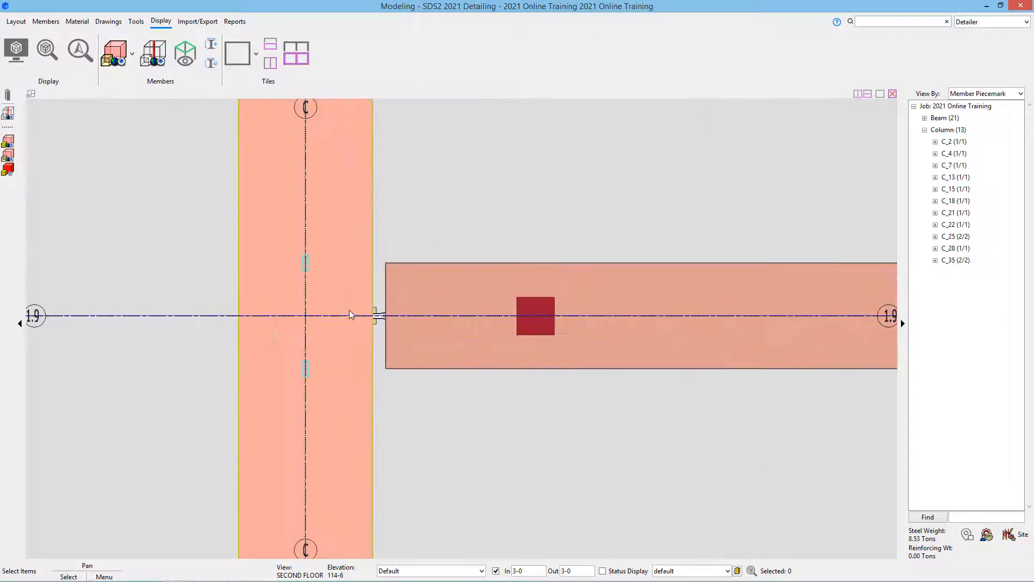
right_click(321, 307)
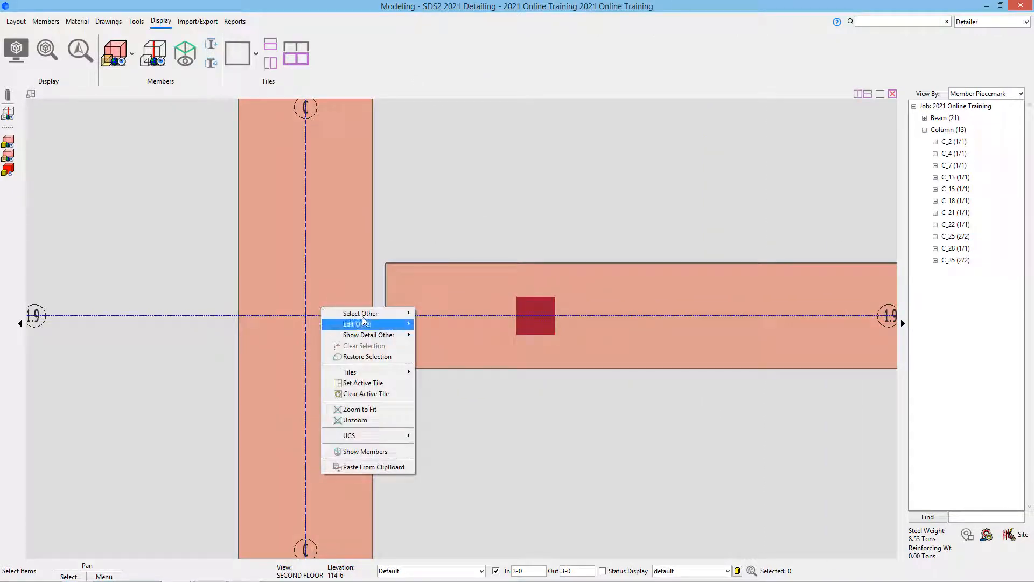
mouse_move(362, 316)
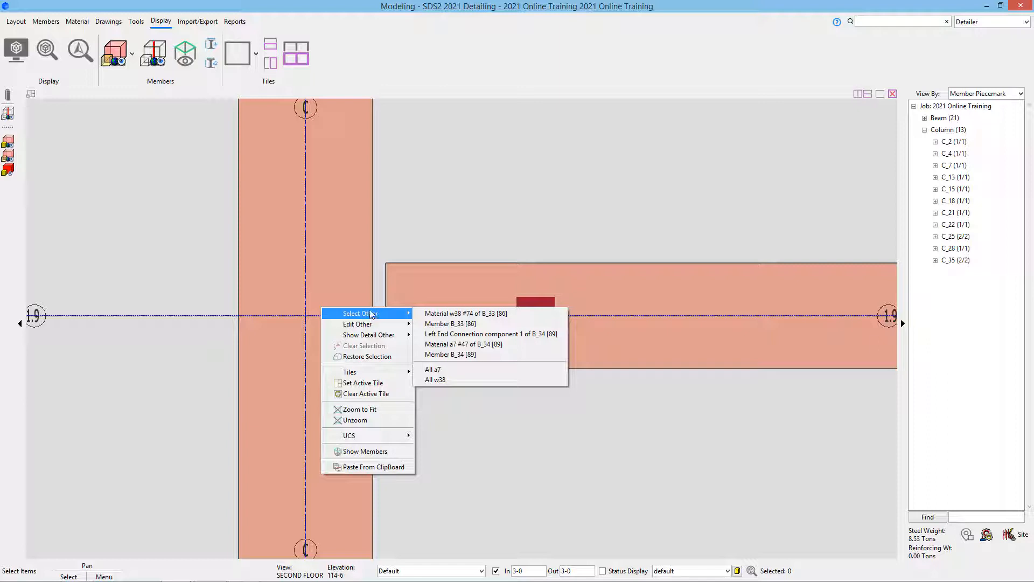
left_click(416, 210)
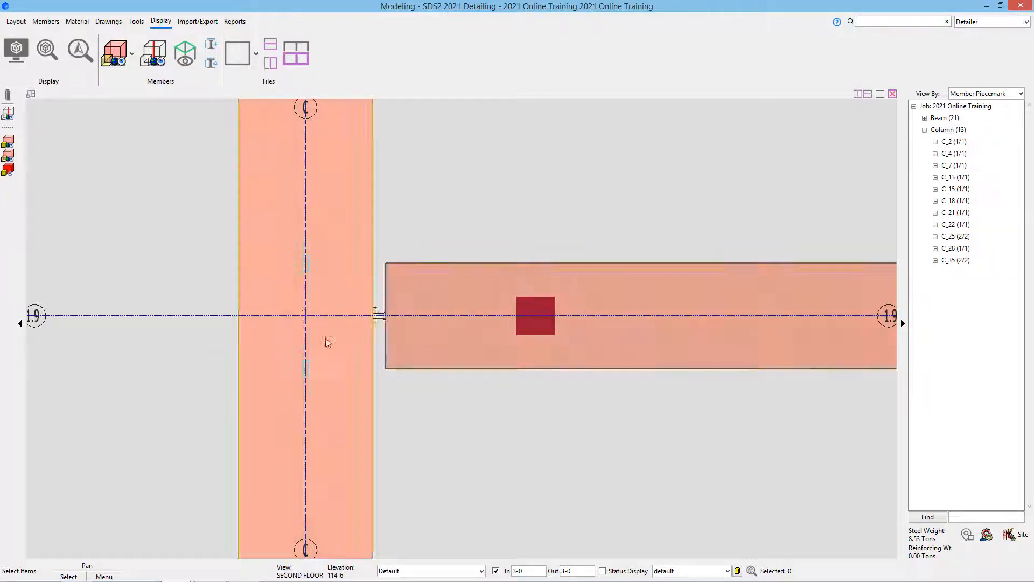
- Select the three beams framing into column C_4 at grid lines C and 2 together
scroll(339, 317, "down", 5)
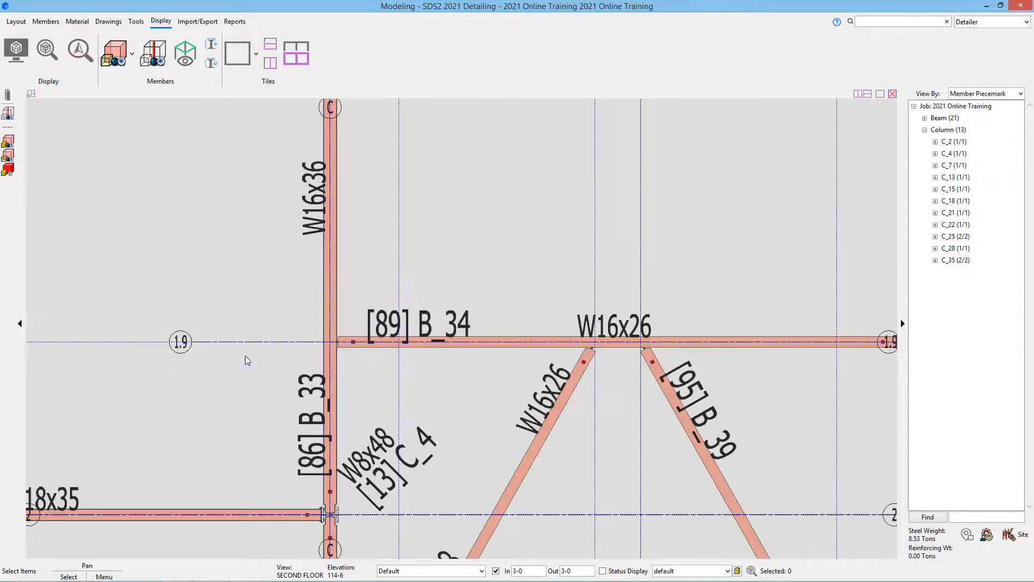
scroll(487, 307, "up", 6)
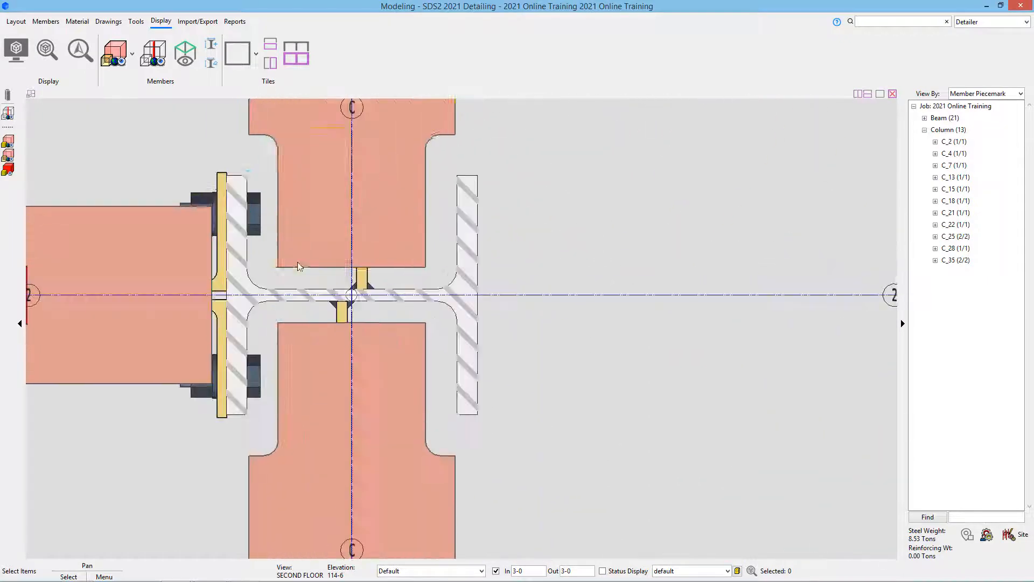
scroll(177, 302, "down", 6)
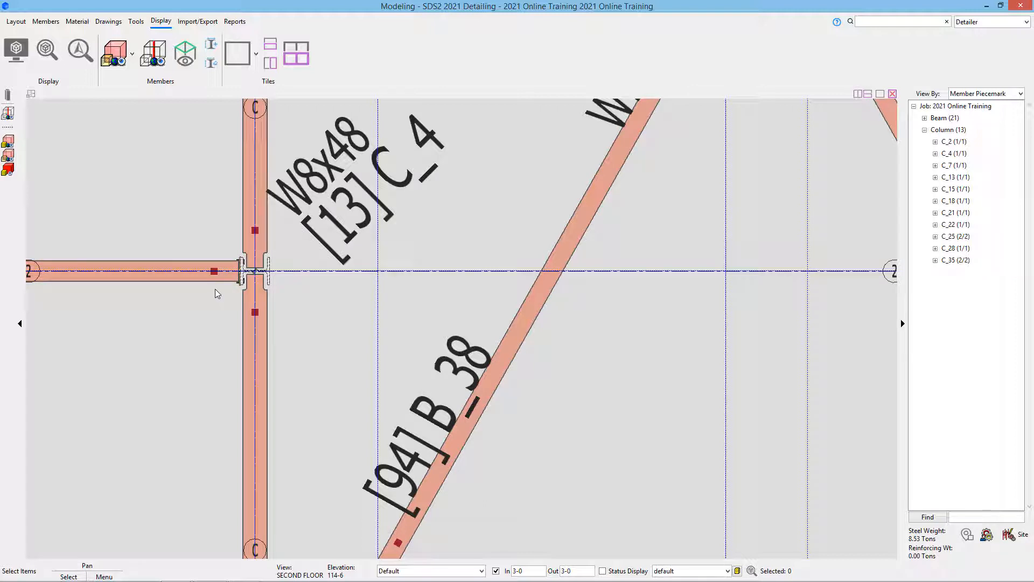
scroll(299, 306, "down", 1)
left_click(258, 335, "shift")
left_click(195, 273, "shift")
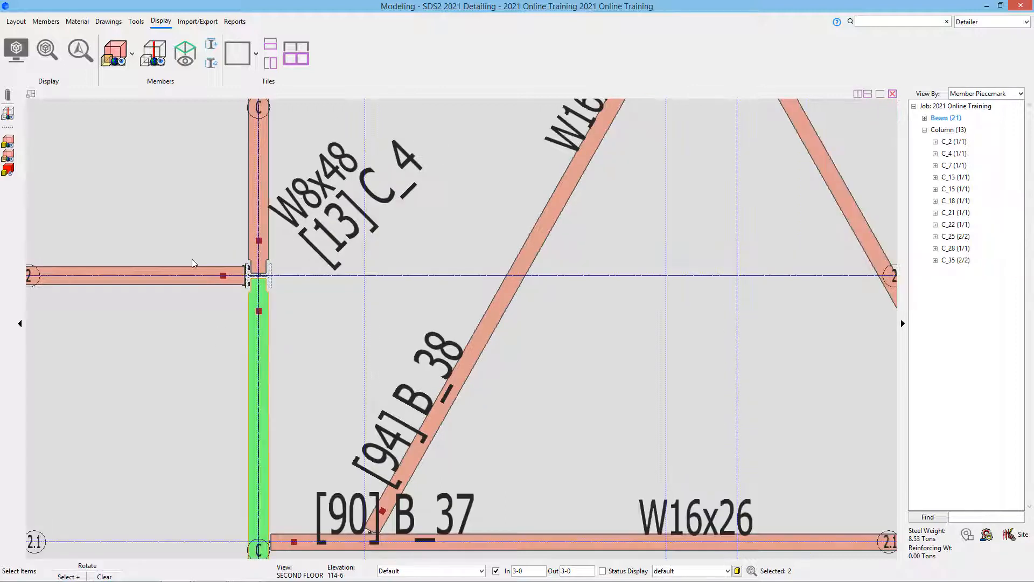
left_click(259, 168, "shift")
scroll(244, 278, "up", 7)
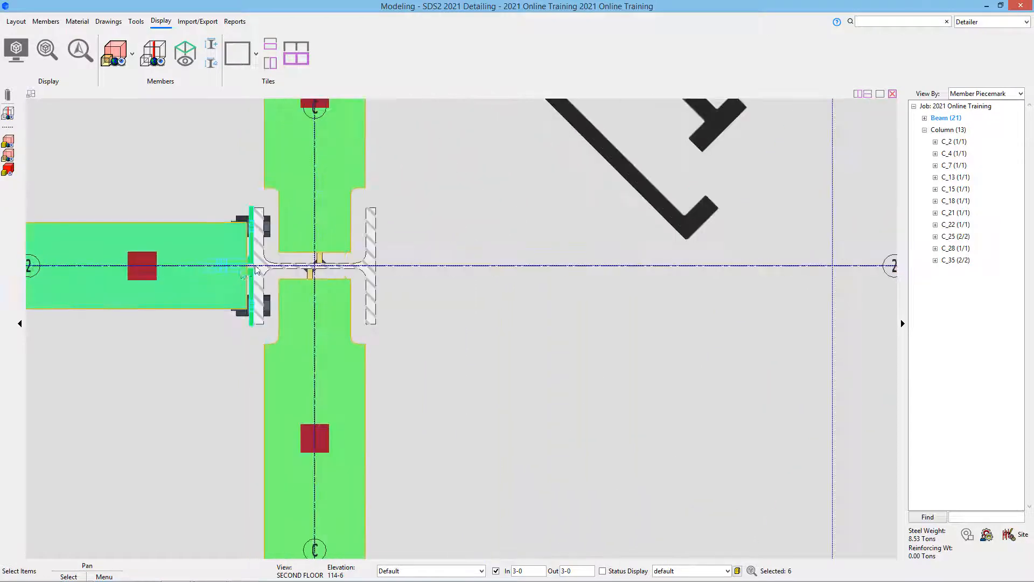
- Add column C_4 to the beam selection from its overlapping items and clear the whole selection
scroll(256, 270, "up", 2)
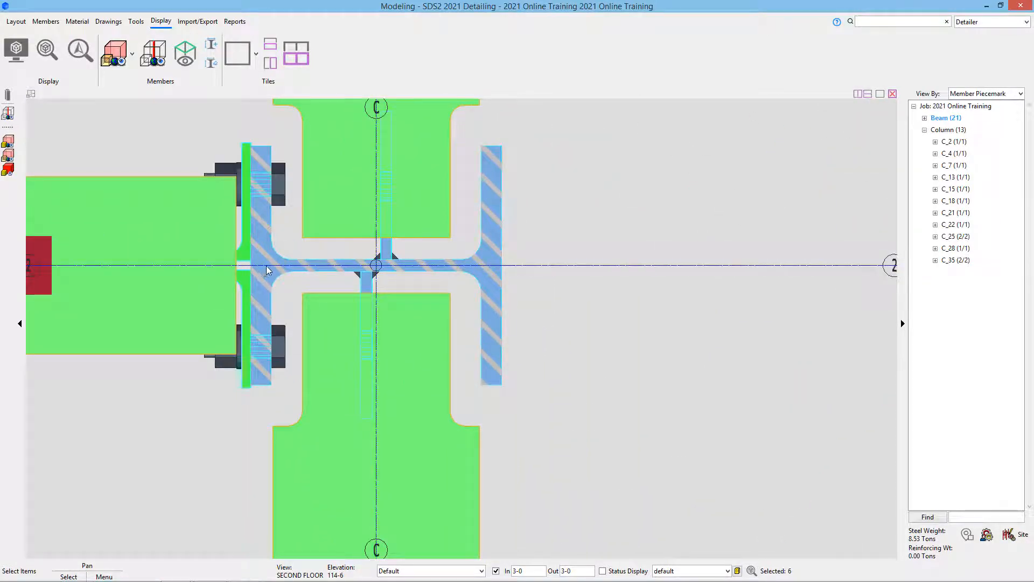
right_click(266, 265)
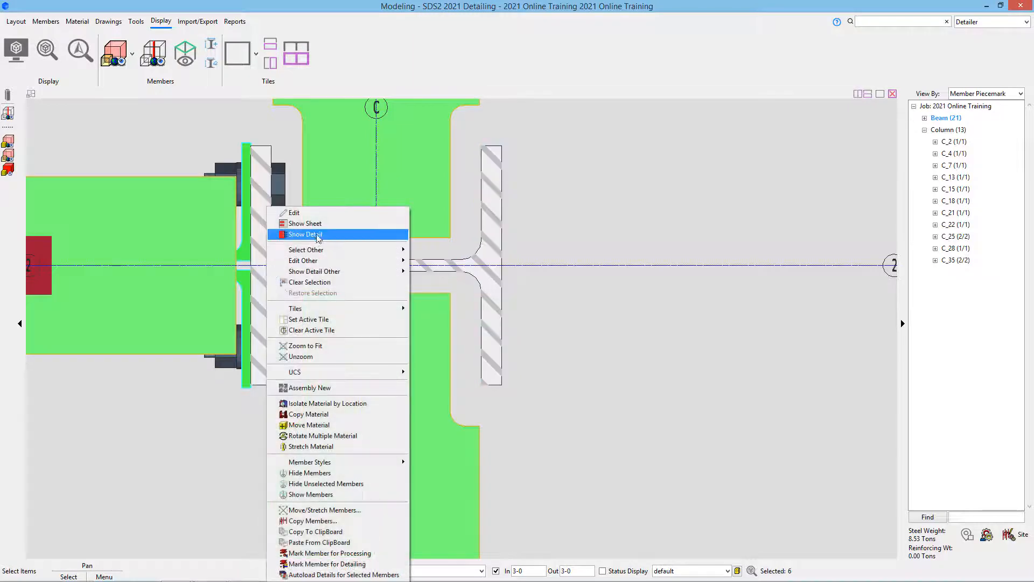
mouse_move(377, 250)
left_click(435, 248)
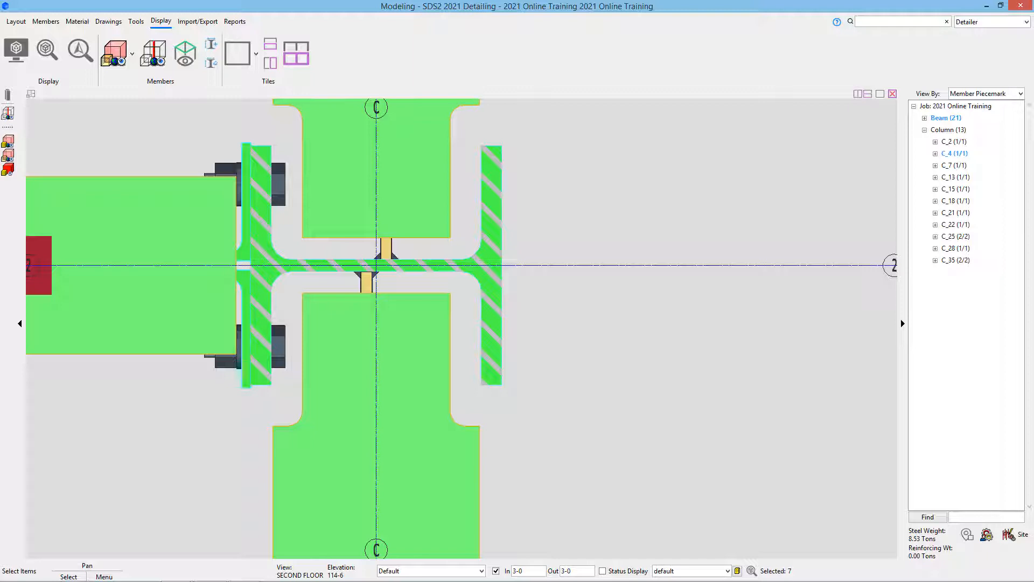
left_click(605, 200)
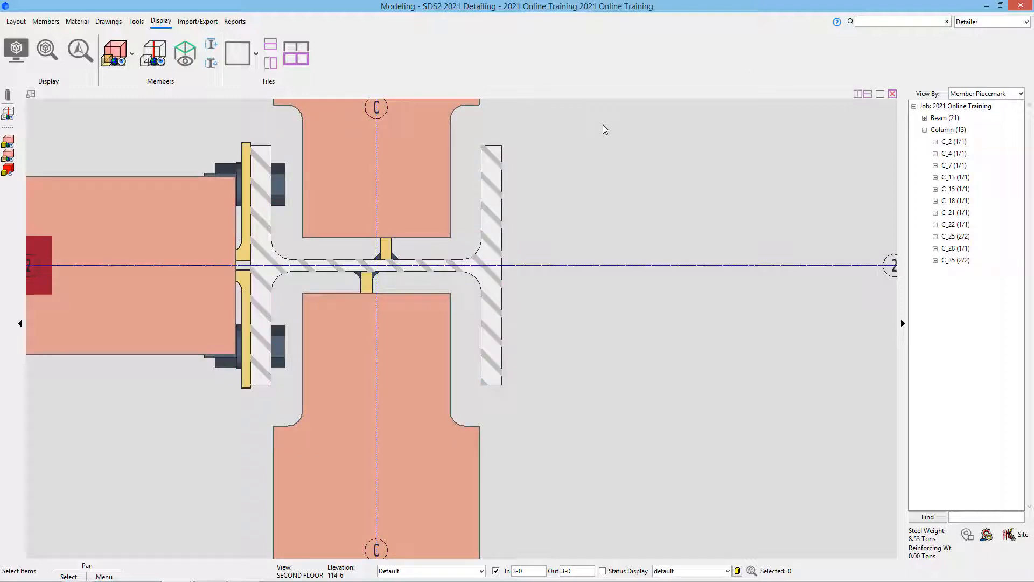
- Window-select everything crossing the column C_4 joint, clear it, and reselect only the column and connection items enclosed by a smaller window
left_click_drag(603, 124, 154, 444)
scroll(303, 348, "down", 5)
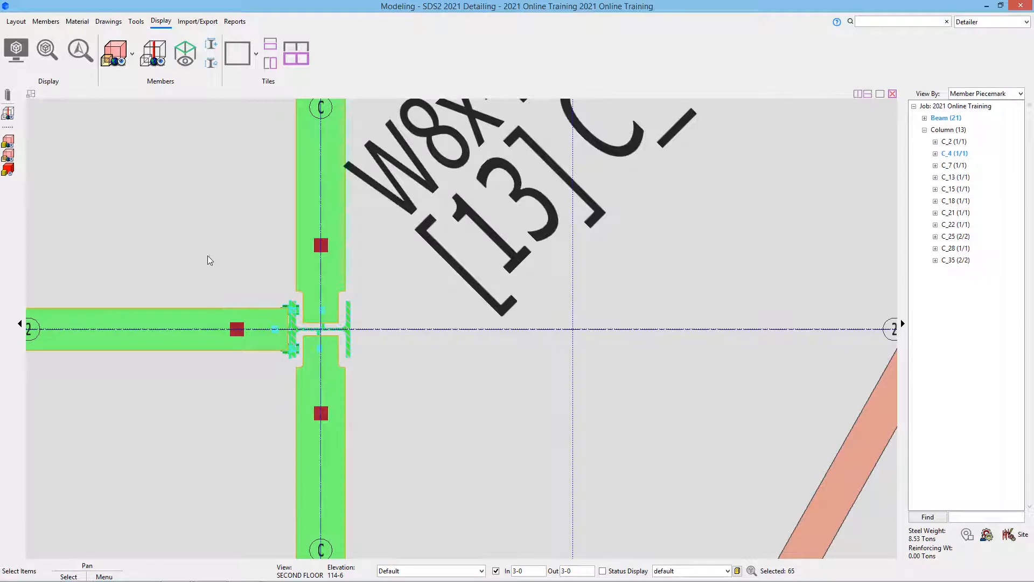
left_click_drag(265, 269, 385, 377)
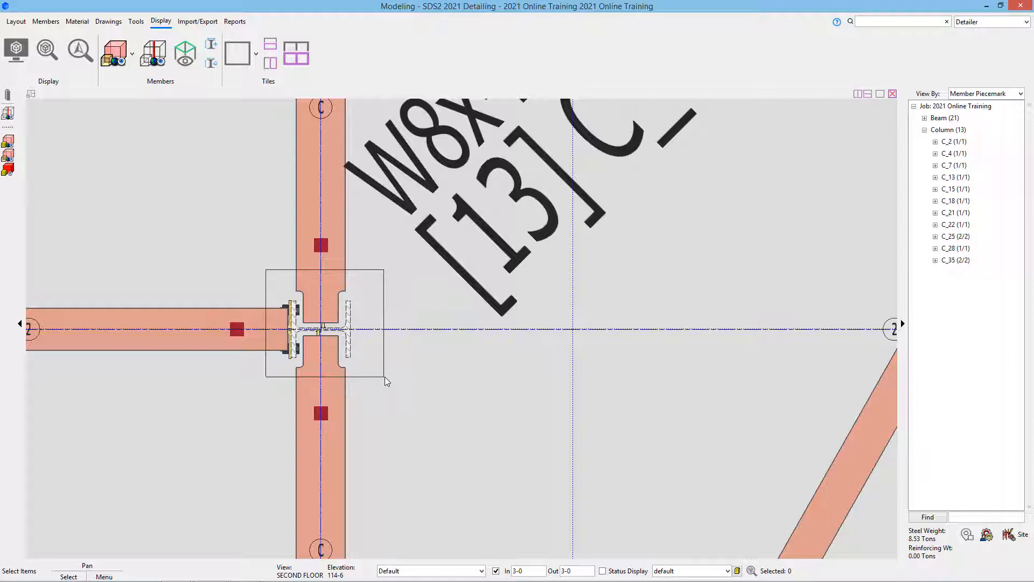
left_click_drag(384, 376, 384, 376)
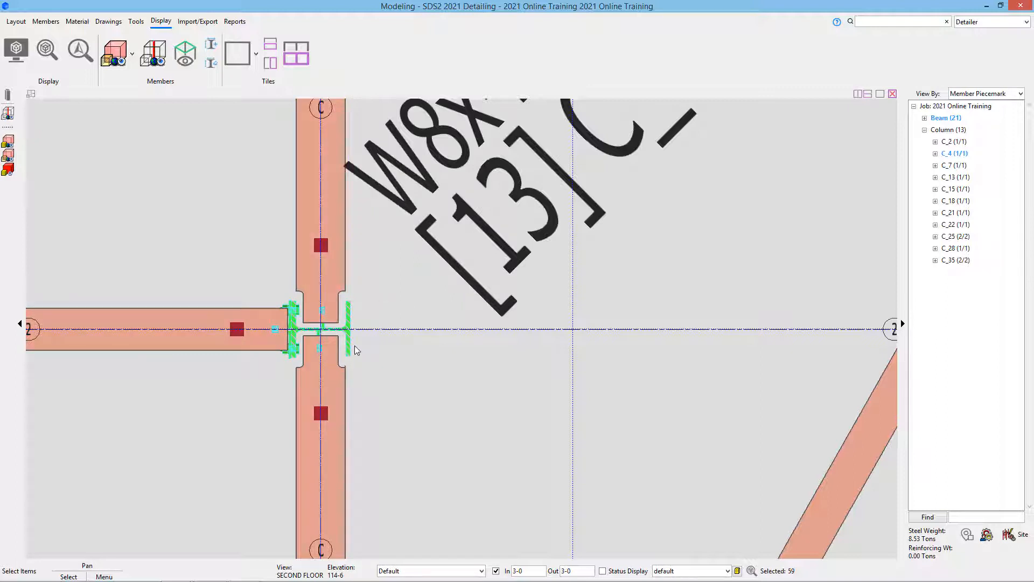
- Examine the selected connection material at column C_4 and the beam connection at grid lines C and 2.1
scroll(341, 337, "up", 3)
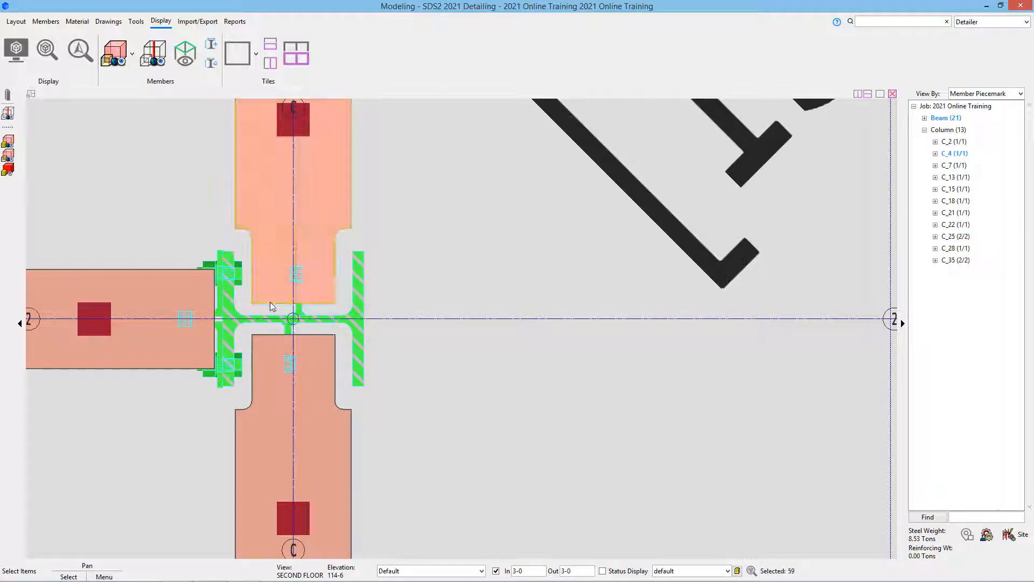
scroll(296, 292, "up", 3)
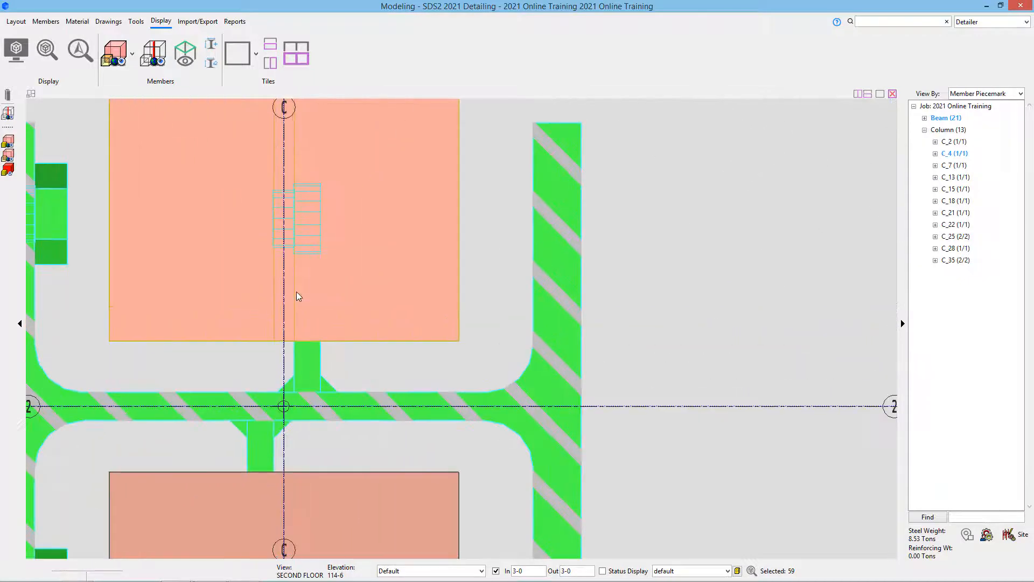
scroll(296, 291, "down", 5)
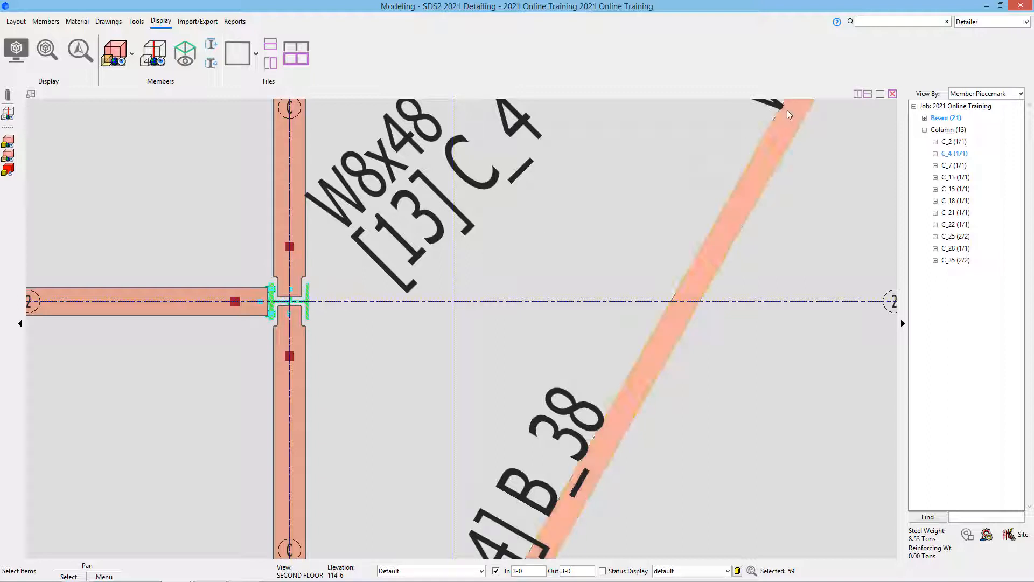
scroll(787, 111, "up", 5)
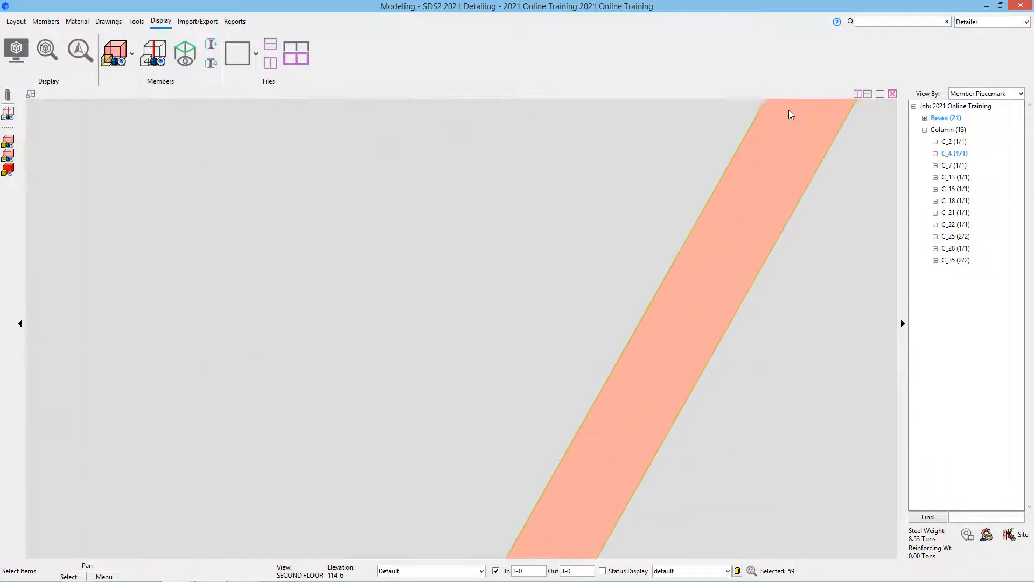
scroll(789, 114, "down", 4)
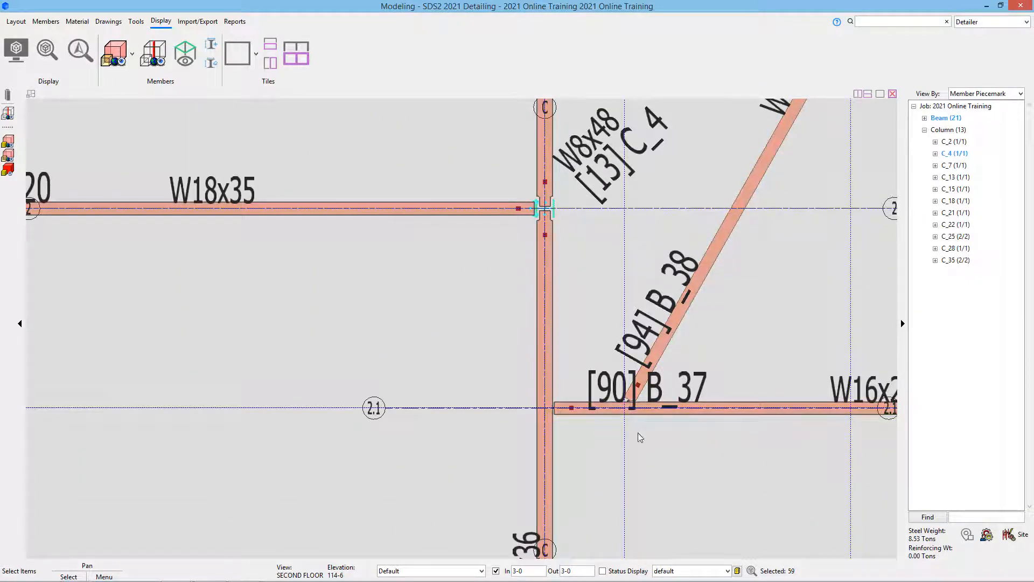
scroll(550, 414, "up", 6)
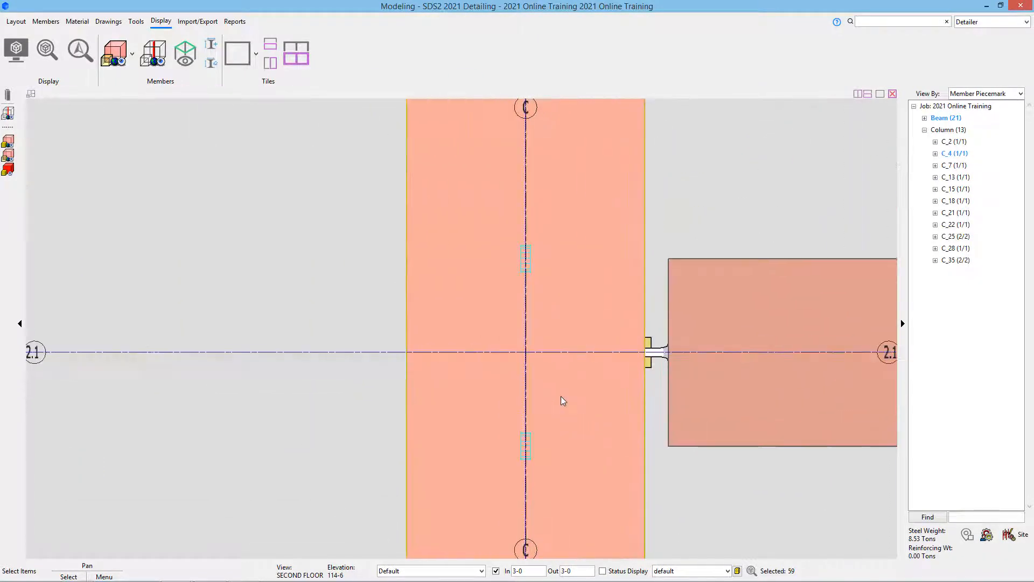
scroll(561, 397, "down", 6)
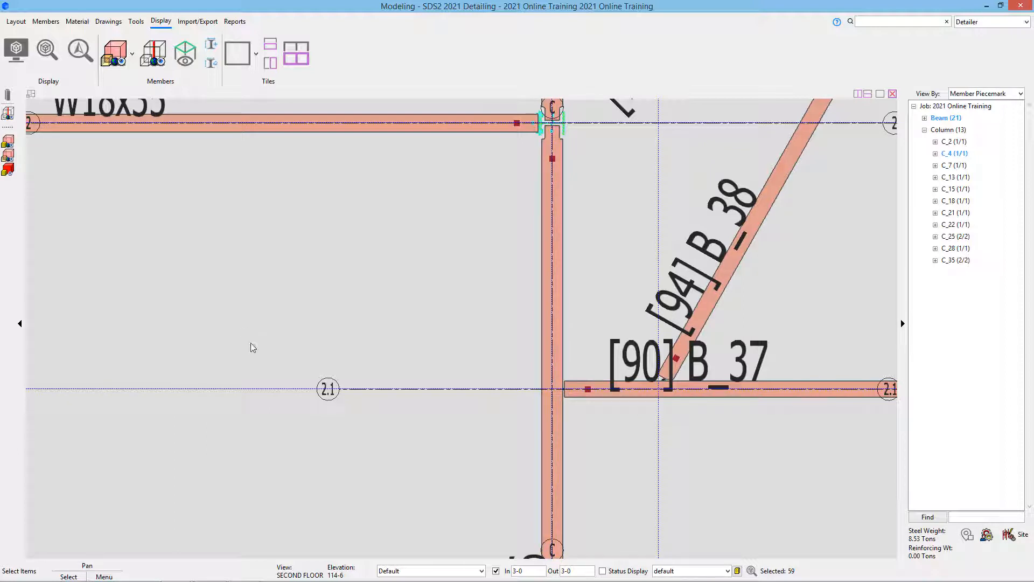
- Rotate the second floor plan into a 3D view and examine the framing around the selected column C_4
key("shift")
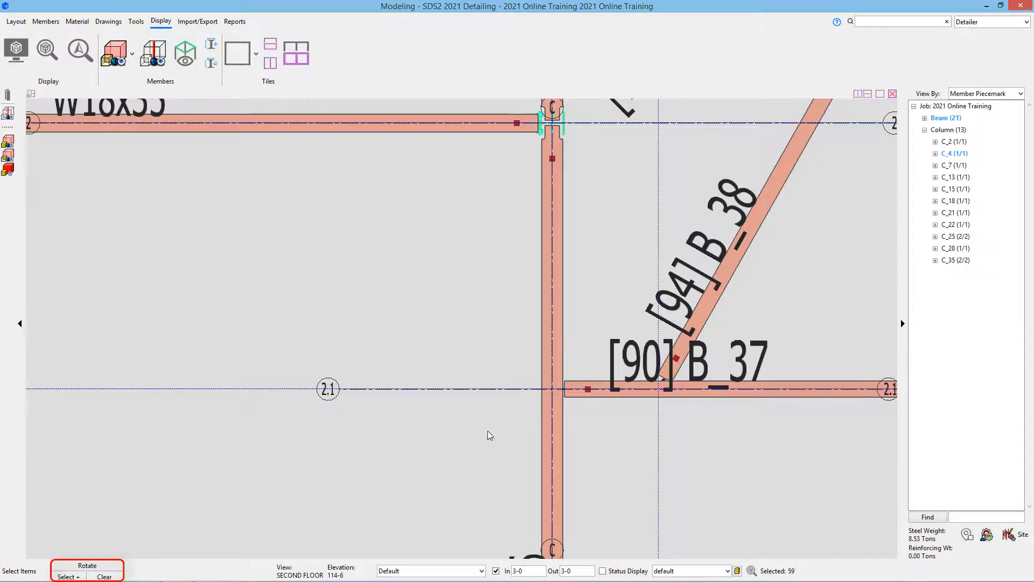
middle_click_drag(490, 435, 407, 331, "shift")
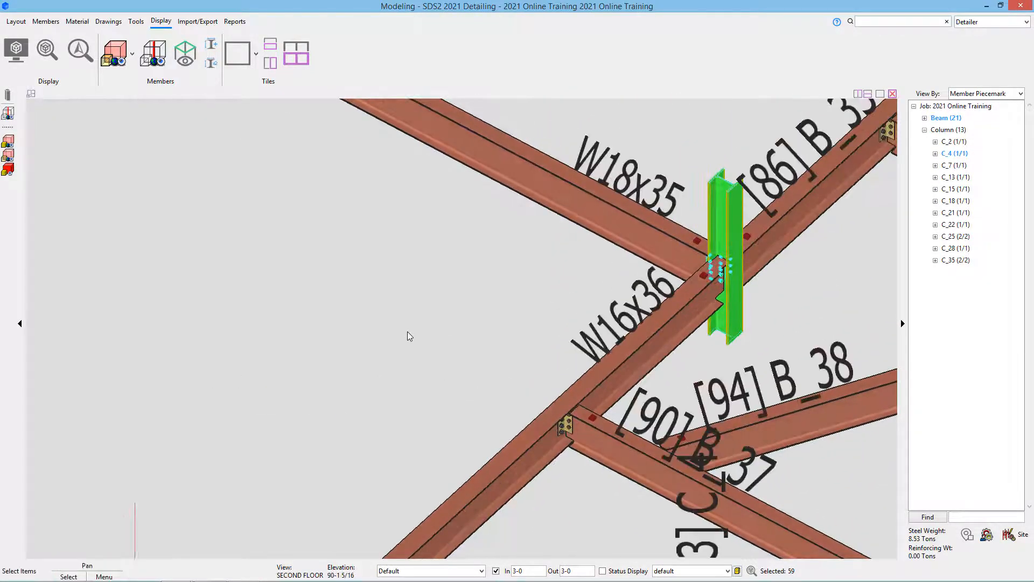
scroll(407, 331, "down", 6)
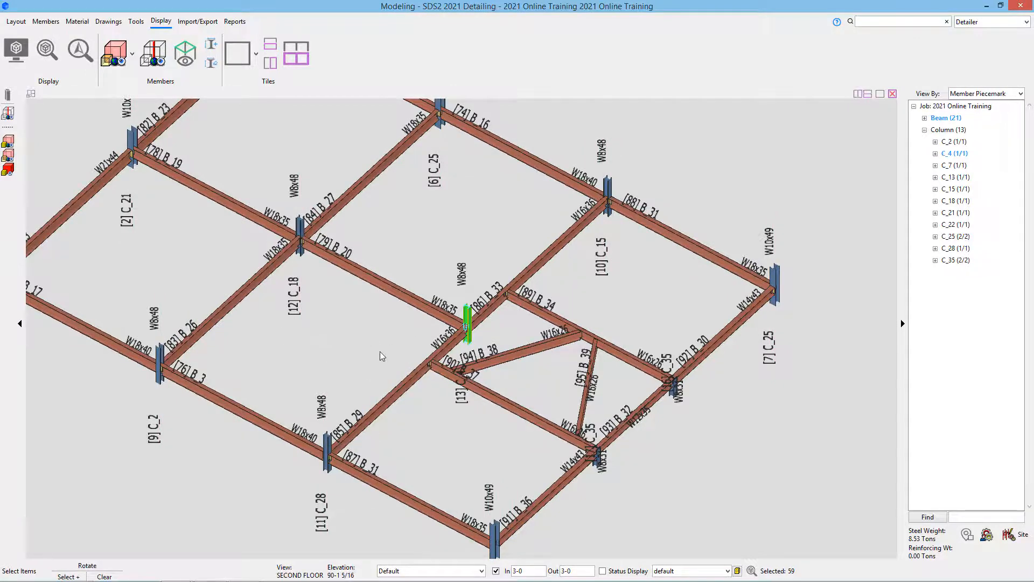
- Reopen the SECOND FLOOR erection view to return to its plan framing
middle_click_drag(431, 329, 502, 423)
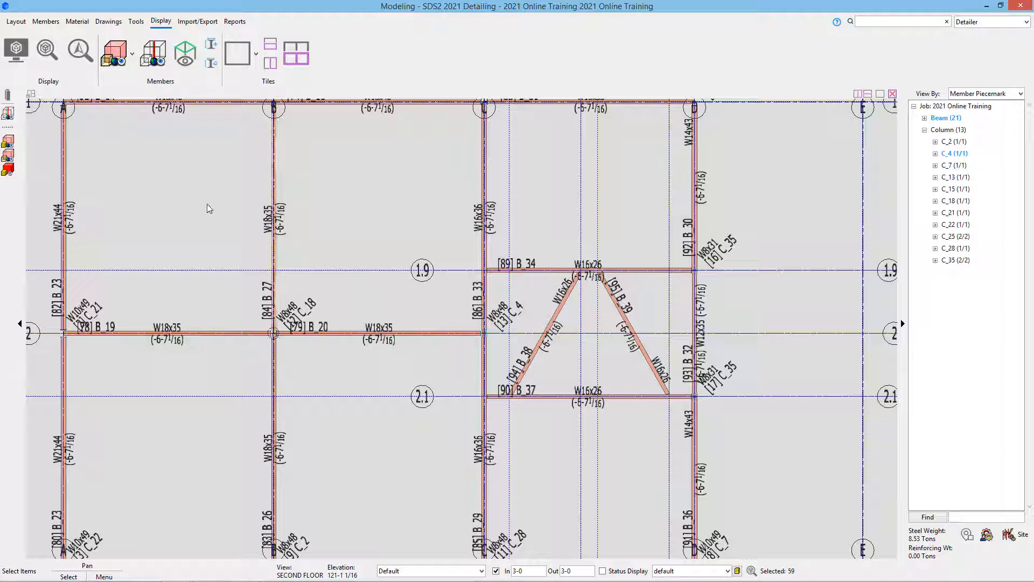
left_click(24, 22)
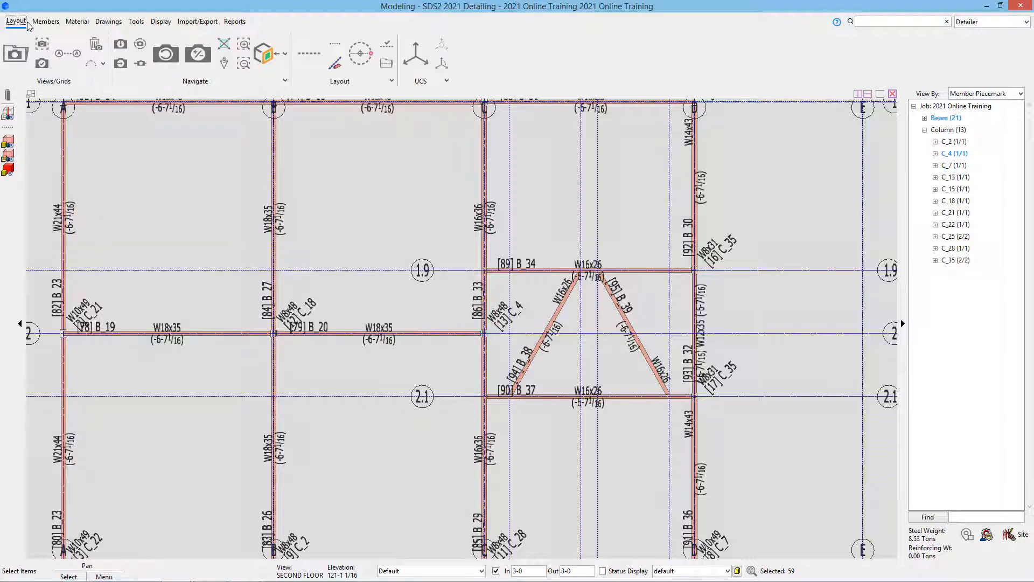
left_click(17, 54)
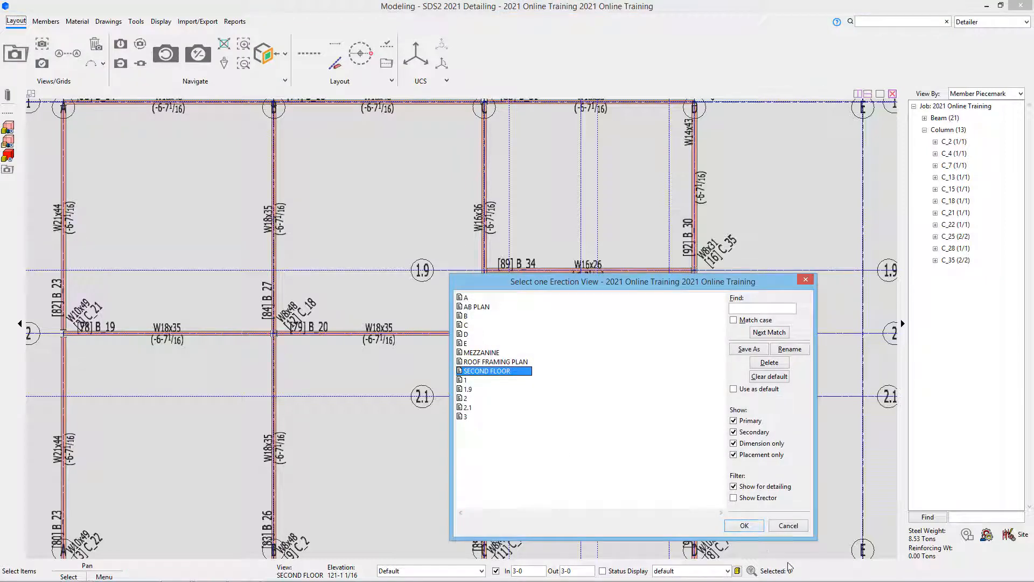
left_click(743, 525)
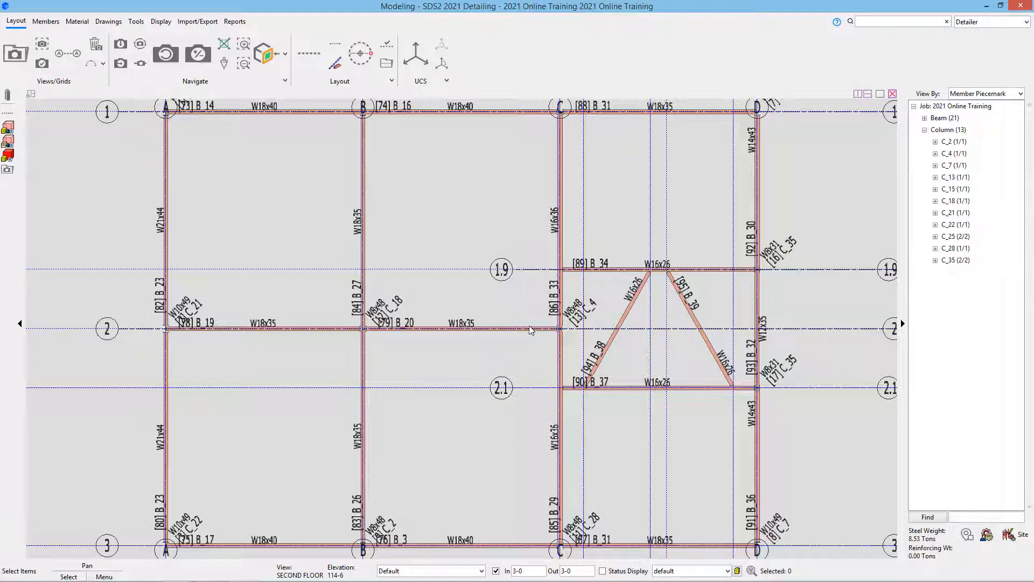
- Rotate the framing around column C_4 into 3D, look over the neighbouring bays, and reset the view to plan
scroll(561, 329, "up", 5)
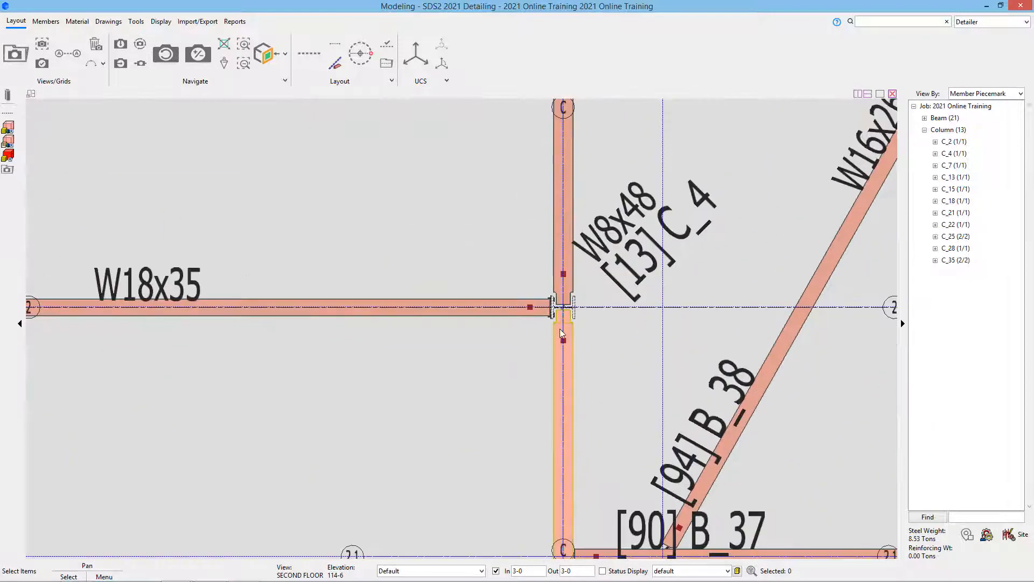
middle_click_drag(562, 321, 565, 348, "shift")
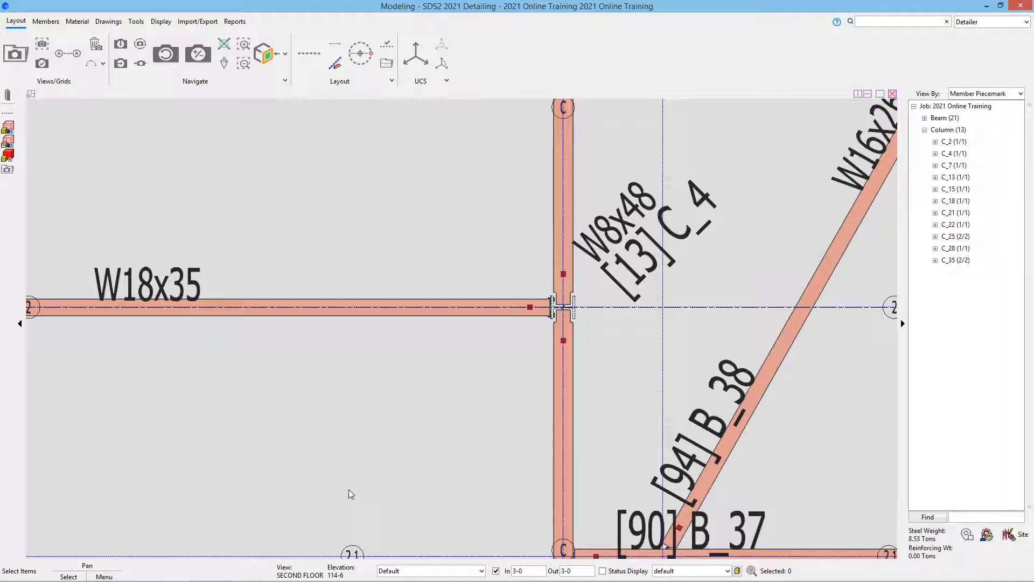
middle_click_drag(366, 484, 301, 324, "shift")
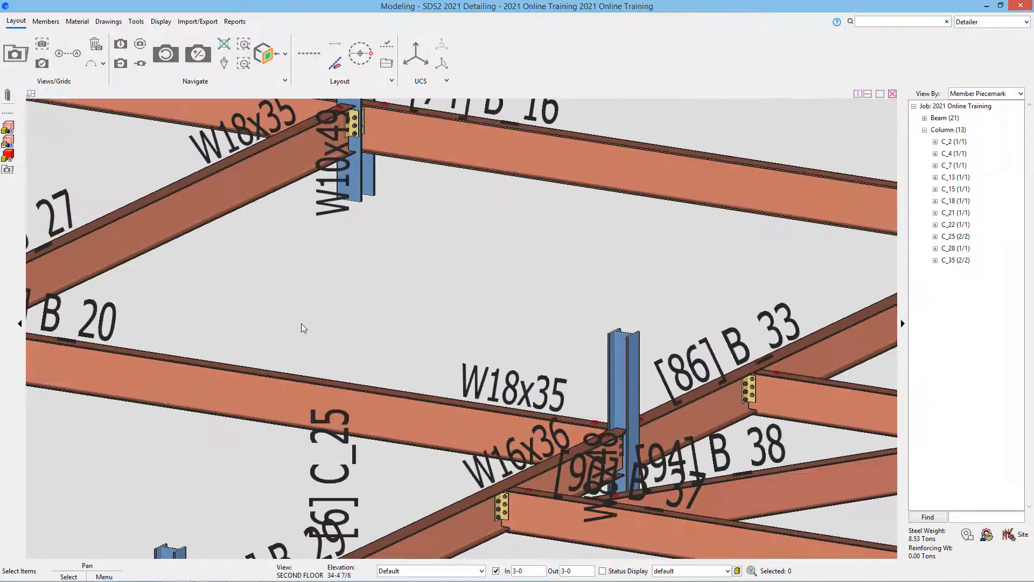
middle_click_drag(377, 328, 193, 118)
middle_click_drag(347, 447, 547, 389)
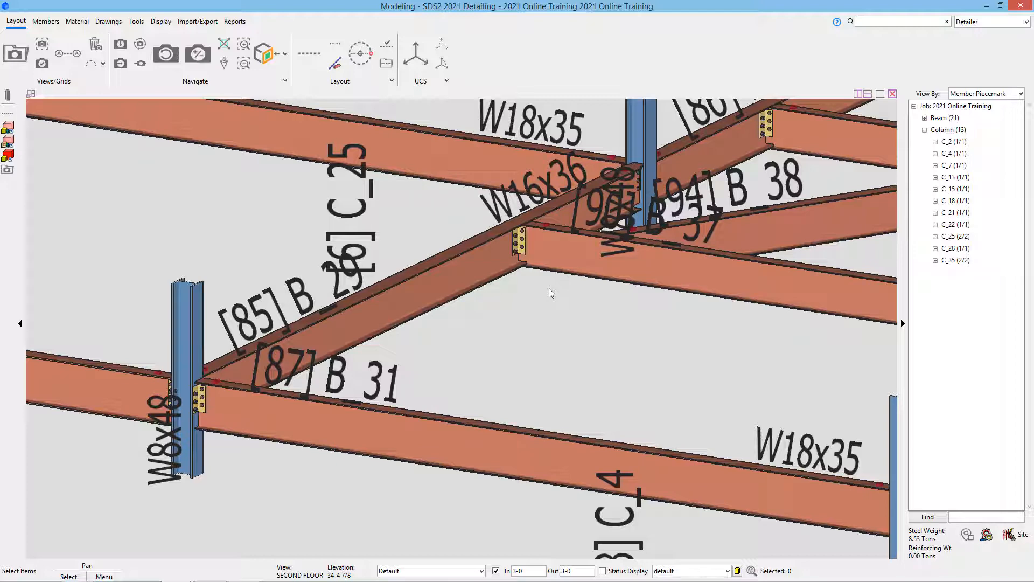
middle_click_drag(548, 289, 733, 498)
key("r")
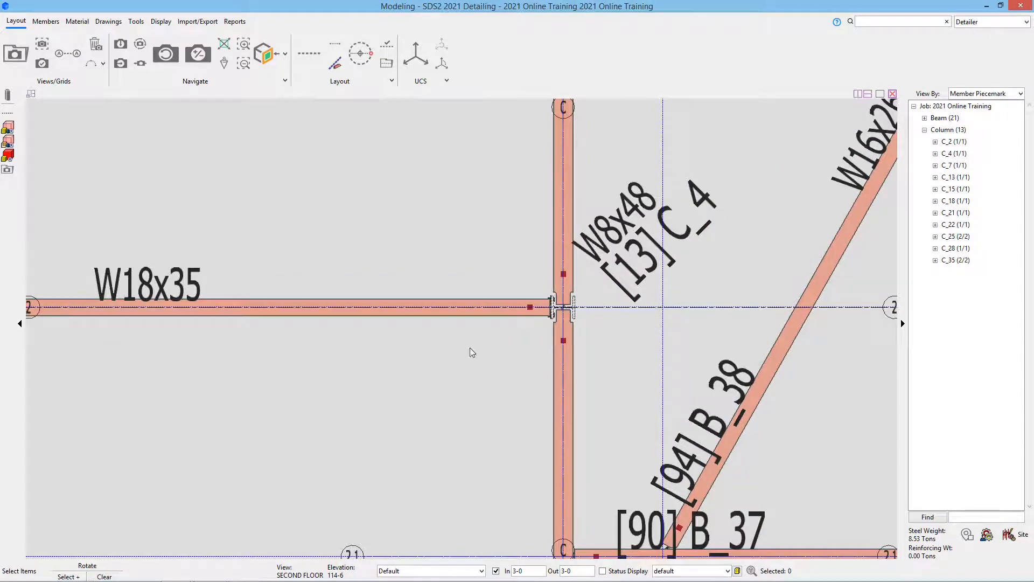
- Practise rotating the second floor framing into 3D and resetting the view to its plan orientation
middle_click_drag(470, 351, 558, 249)
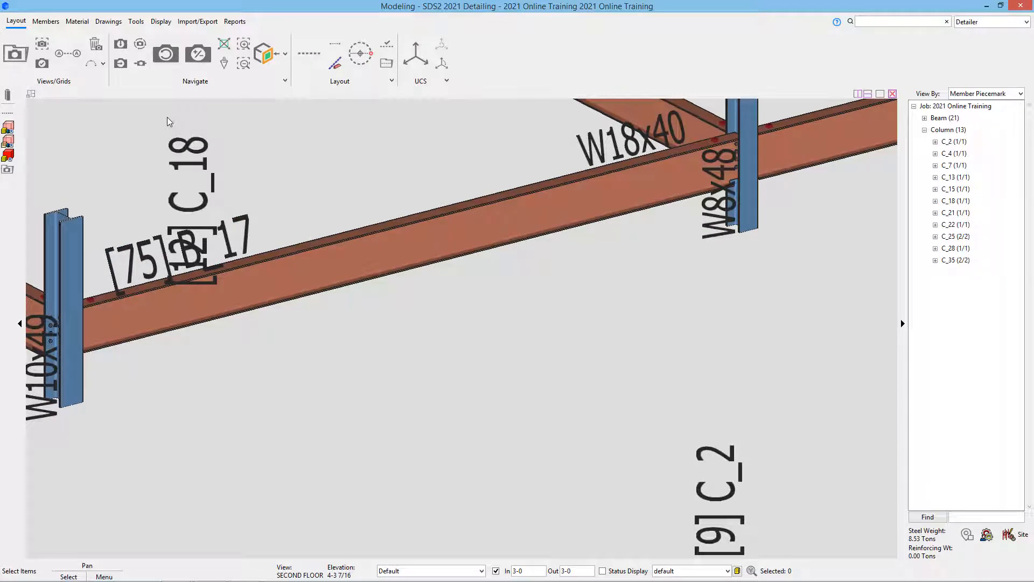
left_click(170, 58)
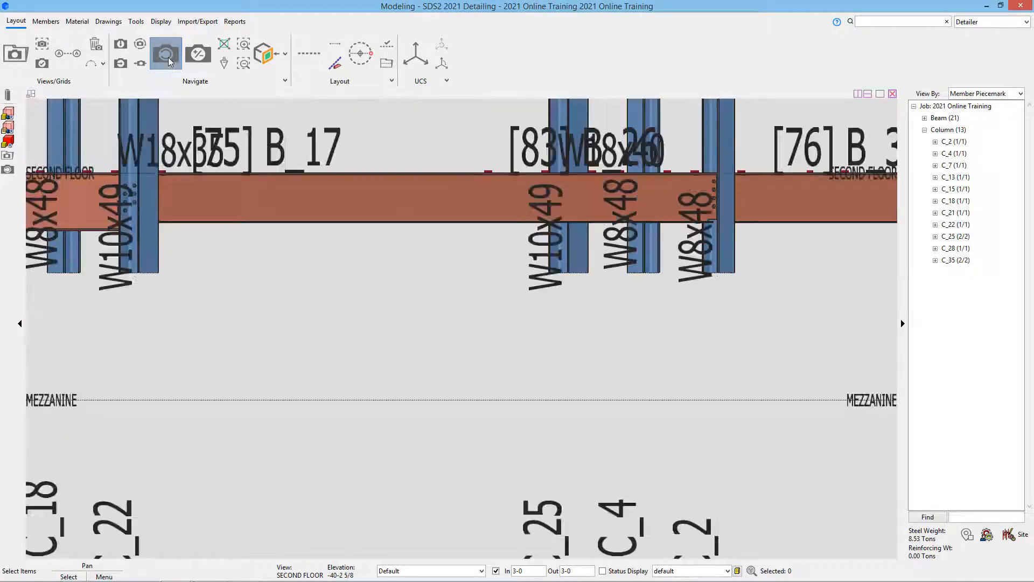
left_click(167, 57)
left_click(167, 57)
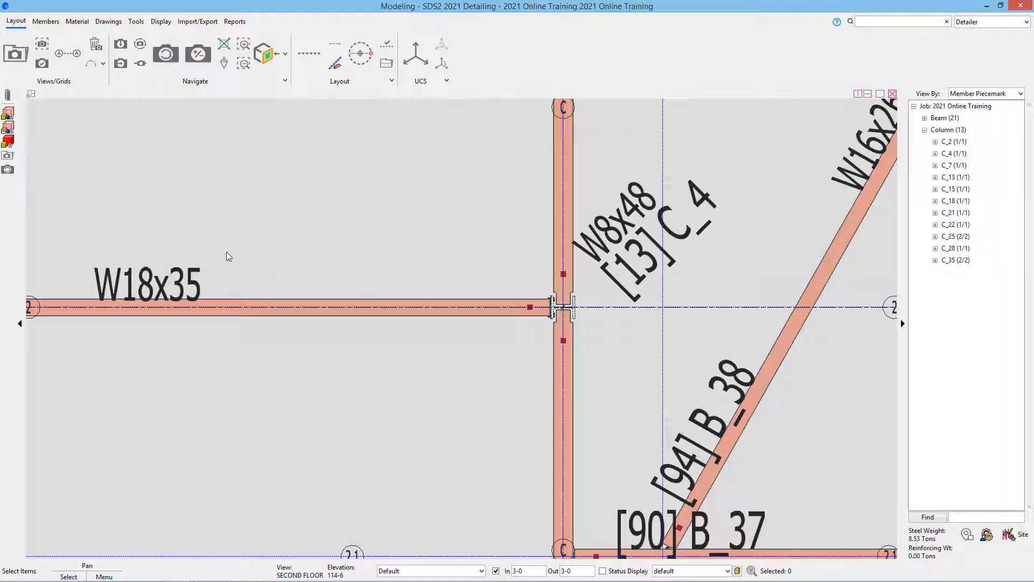
middle_click_drag(238, 245, 296, 306)
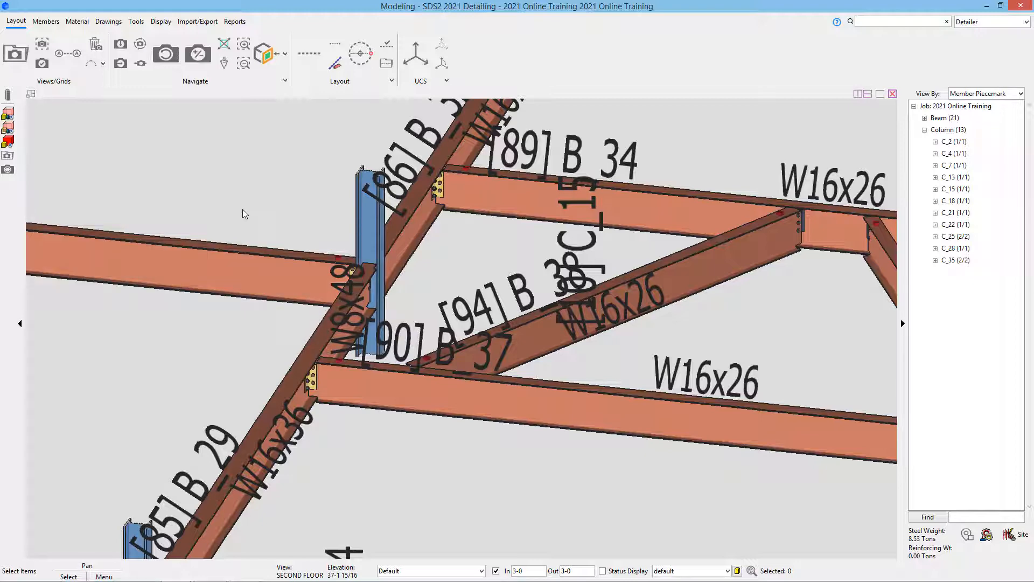
key("ctrl+r")
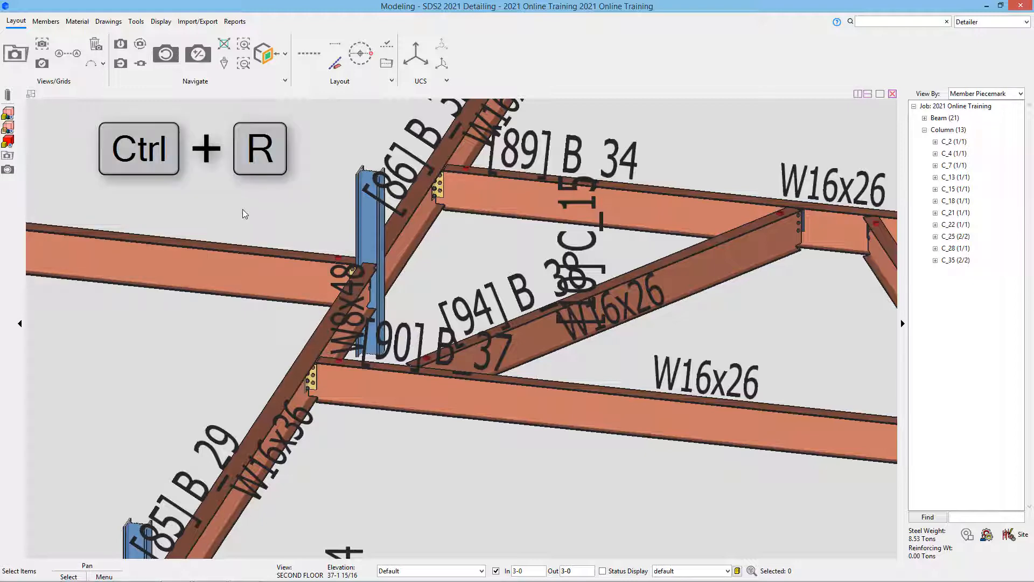
left_click(139, 64)
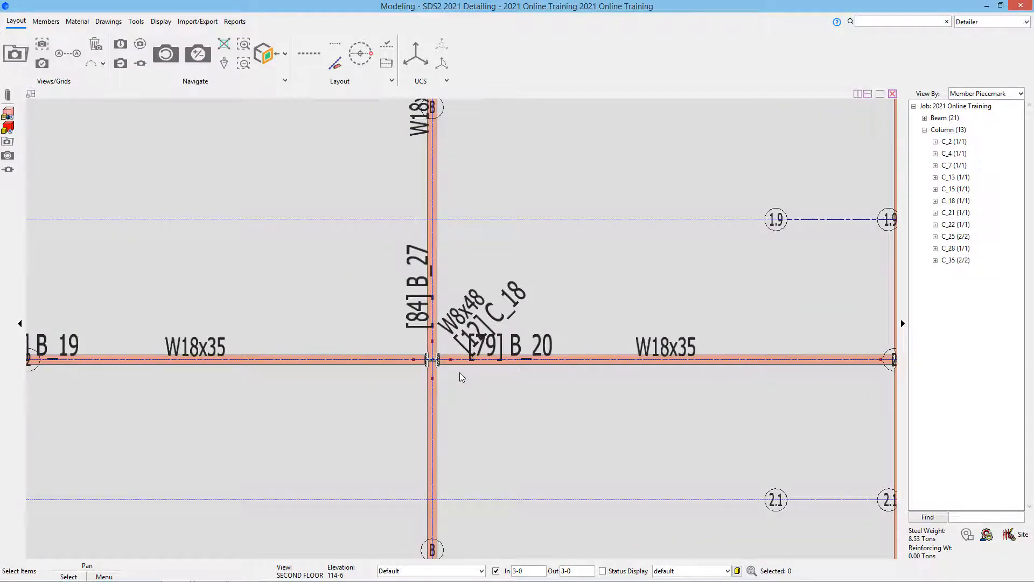
- Examine the joint at column C_18 in plan and rotate it into 3D to view its beam connections
scroll(450, 356, "up", 5)
scroll(406, 372, "up", 1)
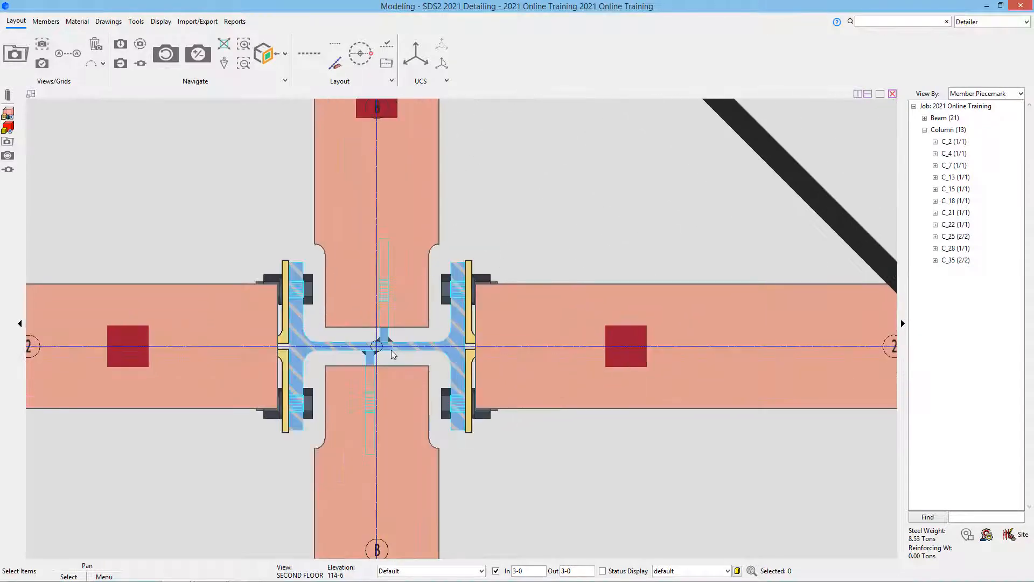
scroll(409, 351, "down", 1)
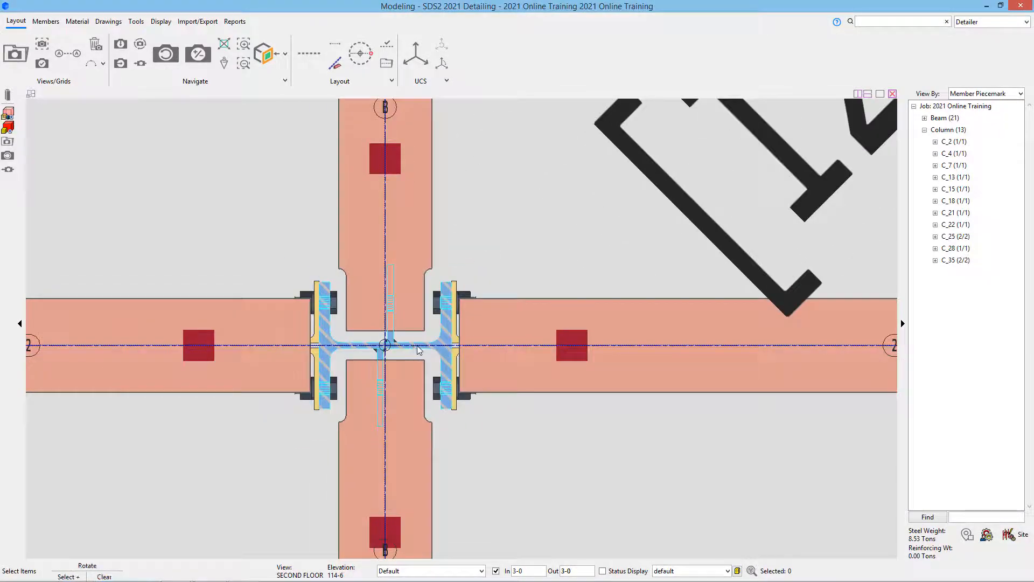
middle_click_drag(395, 343, 309, 251)
middle_click_drag(378, 538, 462, 286)
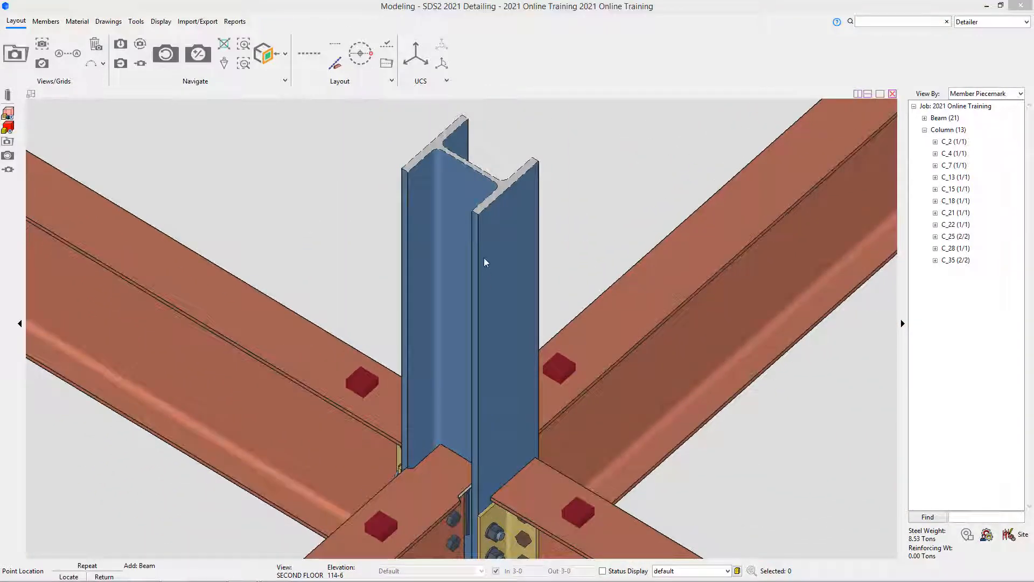
middle_click_drag(484, 257, 462, 322)
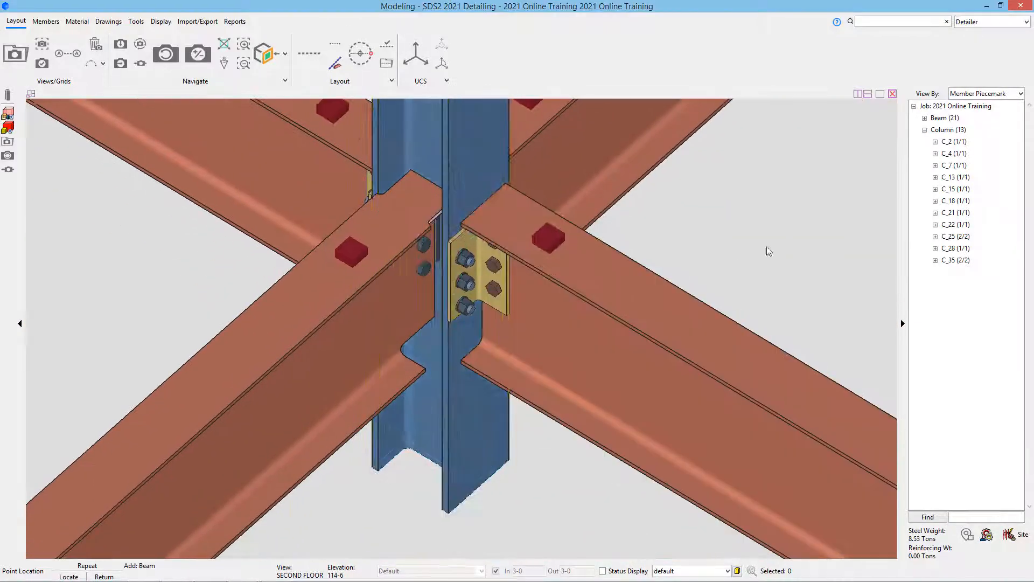
middle_click_drag(483, 288, 495, 264)
- Inspect the clip angle and bolts on column C_18 up close and reset to the full second floor plan
scroll(508, 403, "up", 5)
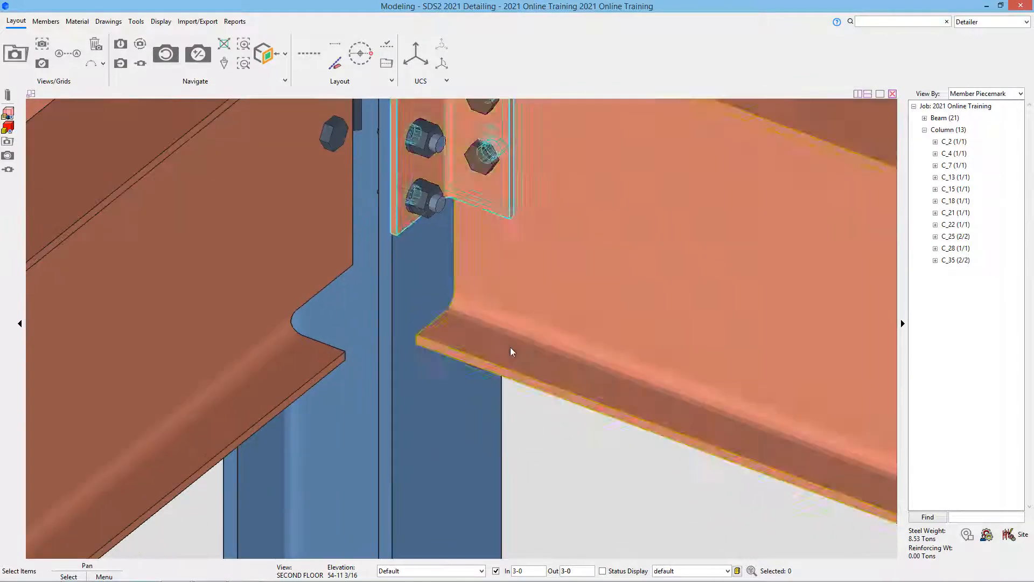
scroll(432, 512, "down", 3)
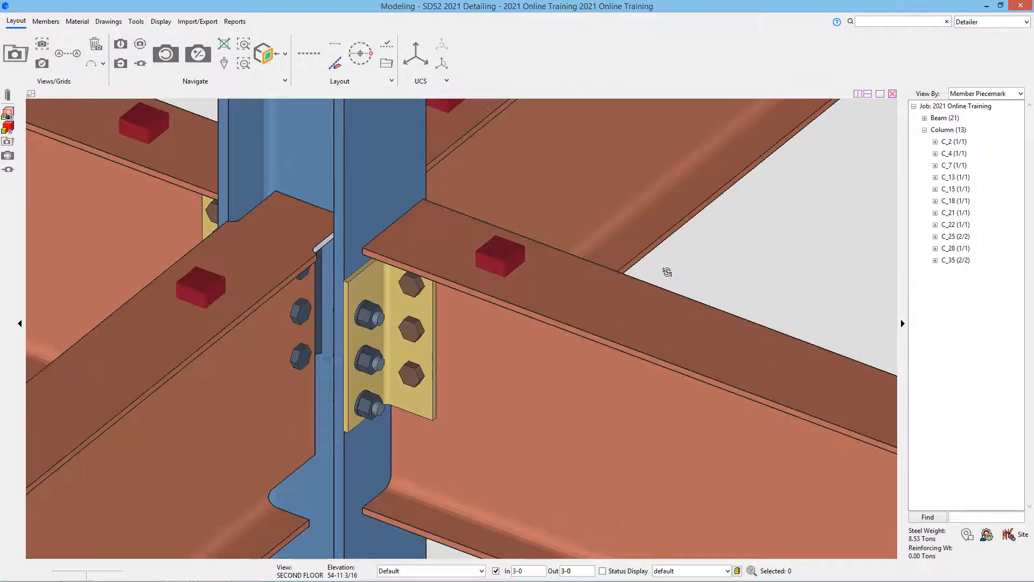
scroll(695, 261, "up", 5)
middle_click_drag(714, 252, 463, 363)
scroll(513, 341, "up", 4)
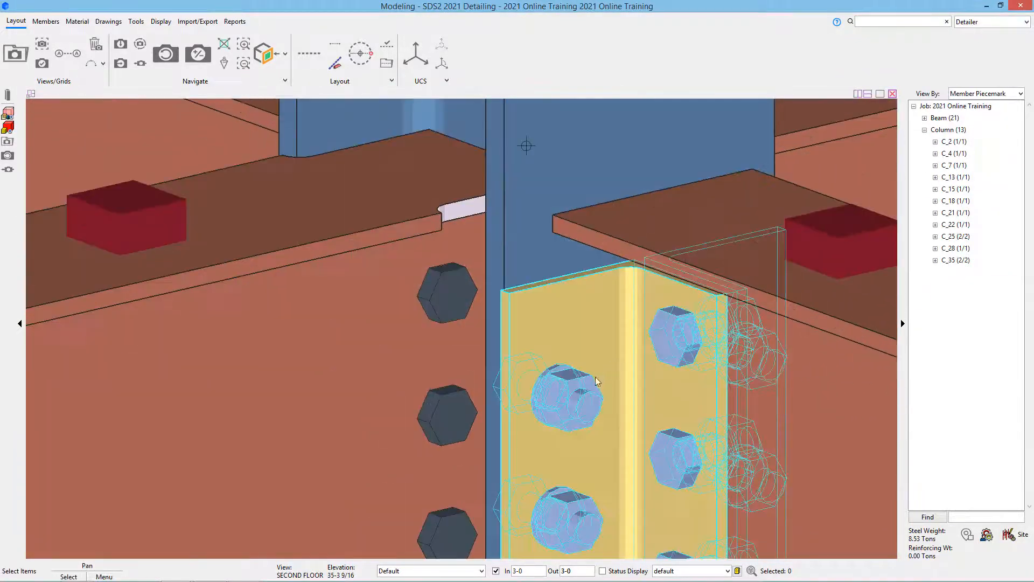
middle_click_drag(596, 376, 370, 231)
scroll(371, 242, "up", 5)
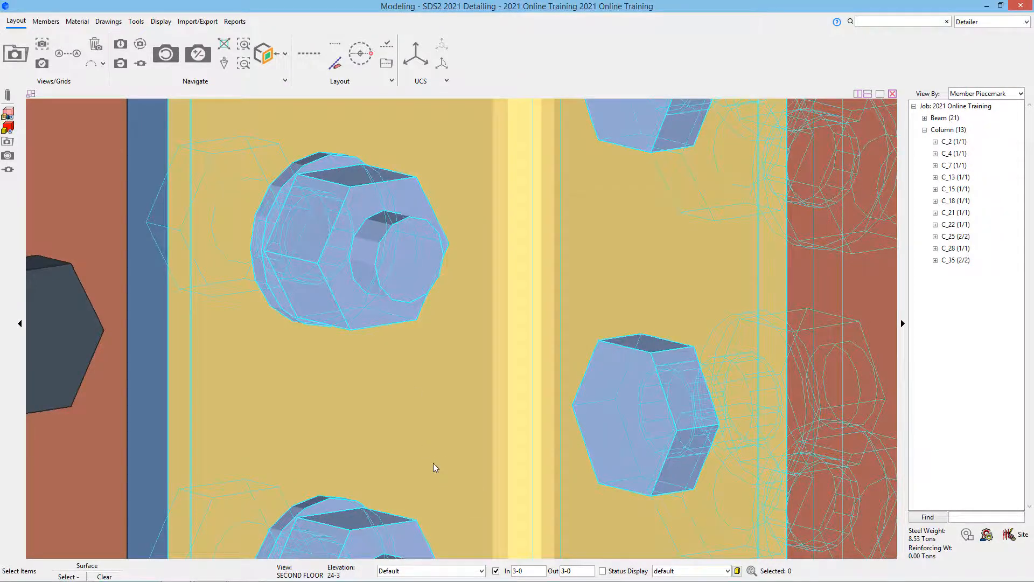
key("ctrl+r")
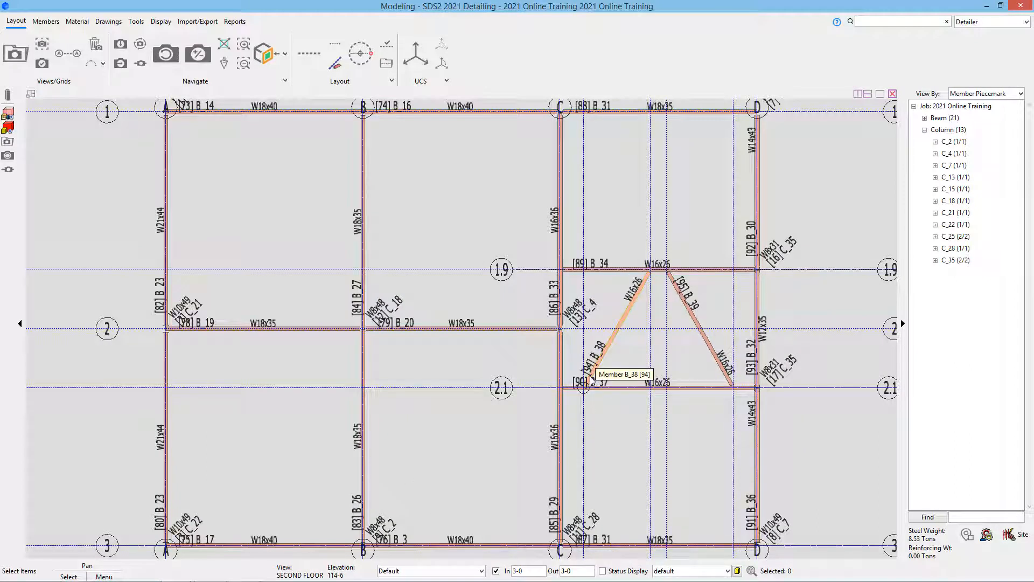
- Window-select column C_4 with beams B_20, B_29 and B_33 around grid lines C and 2, and hide these members
left_click_drag(589, 314, 539, 352)
right_click(562, 331)
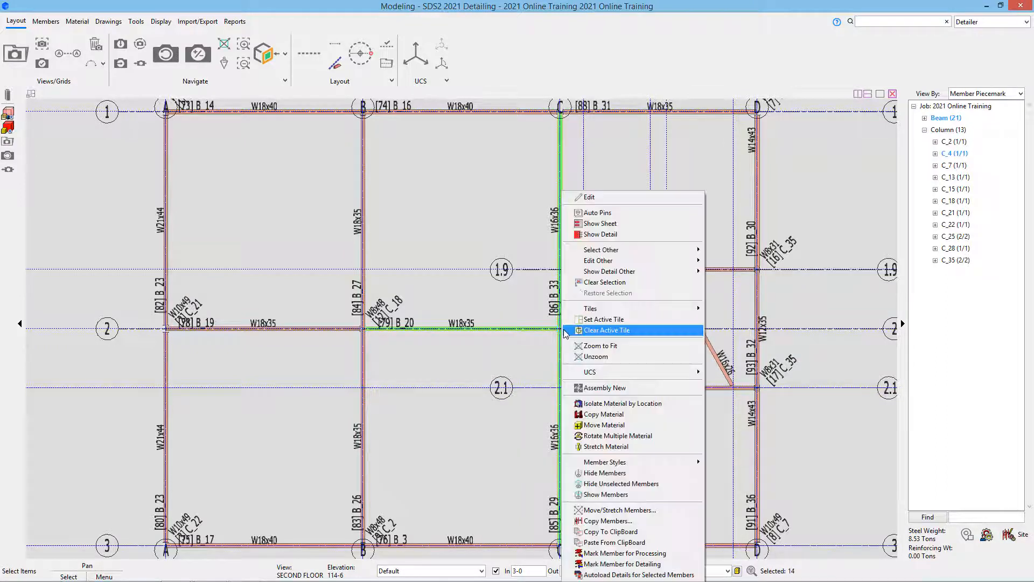
left_click(606, 474)
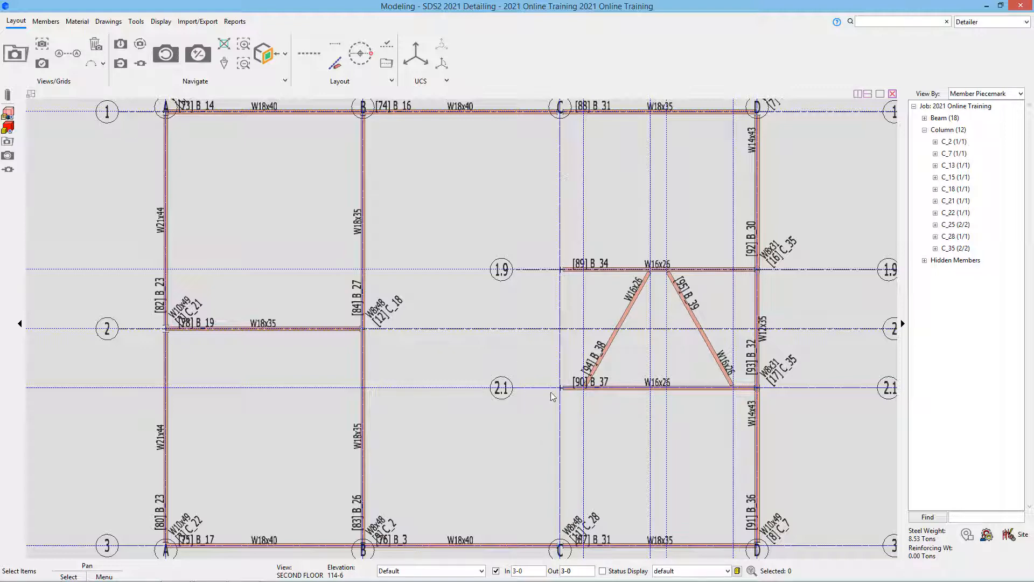
- Inspect the end connection of beam B_37 at grid lines C and 2.1 in 3D and show the hidden members again
scroll(560, 385, "up", 10)
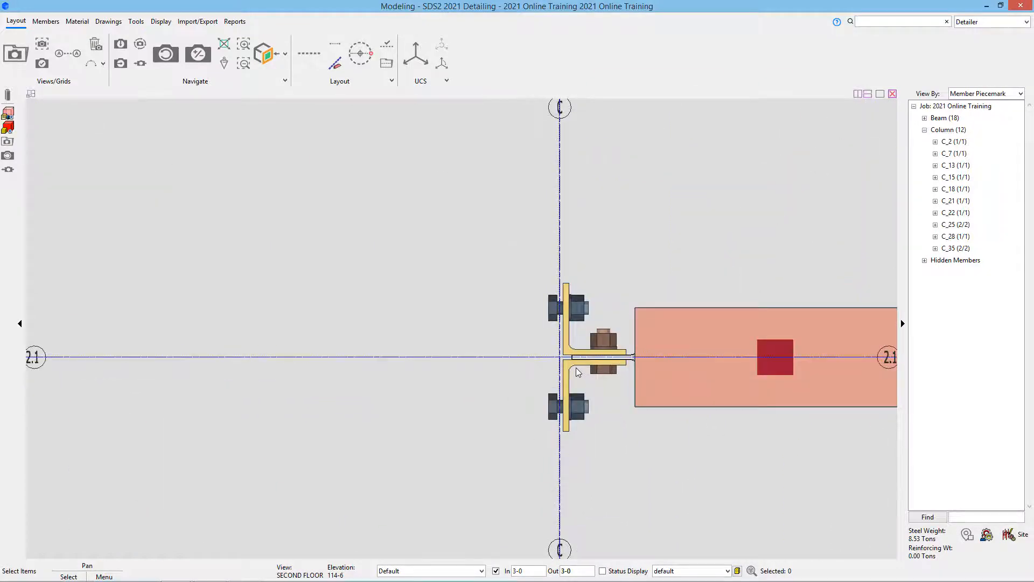
middle_click_drag(578, 372, 454, 231, "shift")
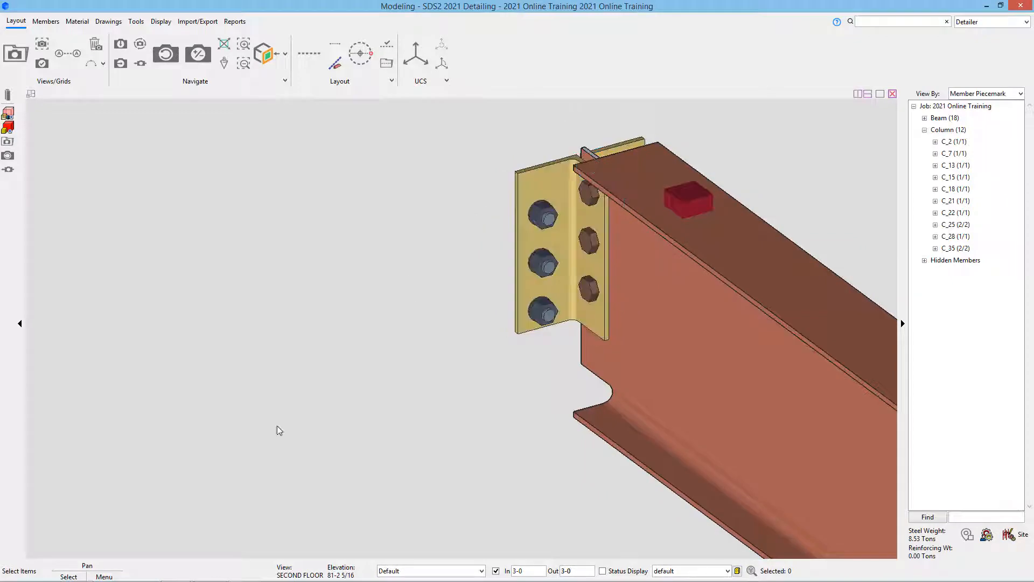
right_click(318, 314)
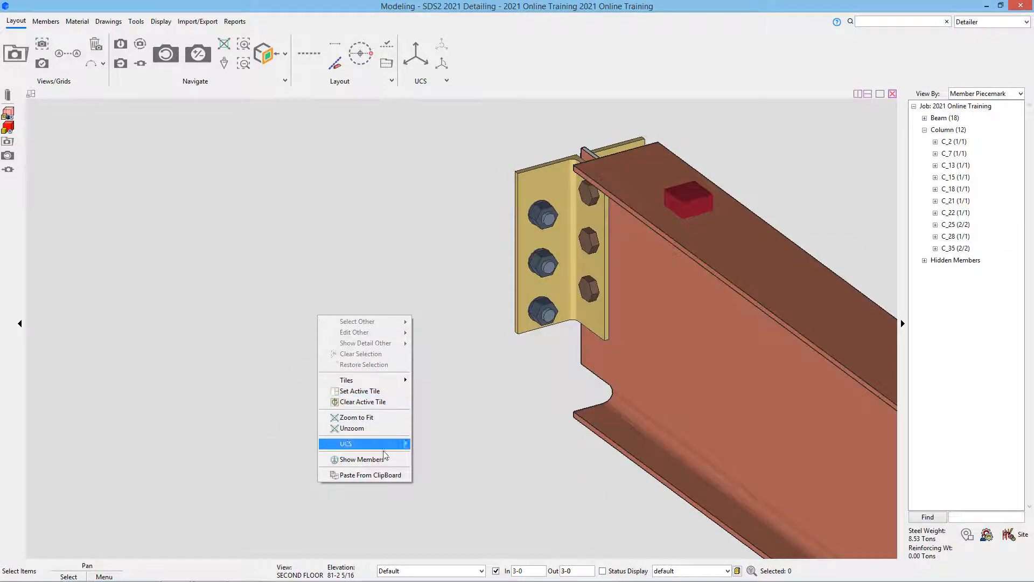
left_click(362, 458)
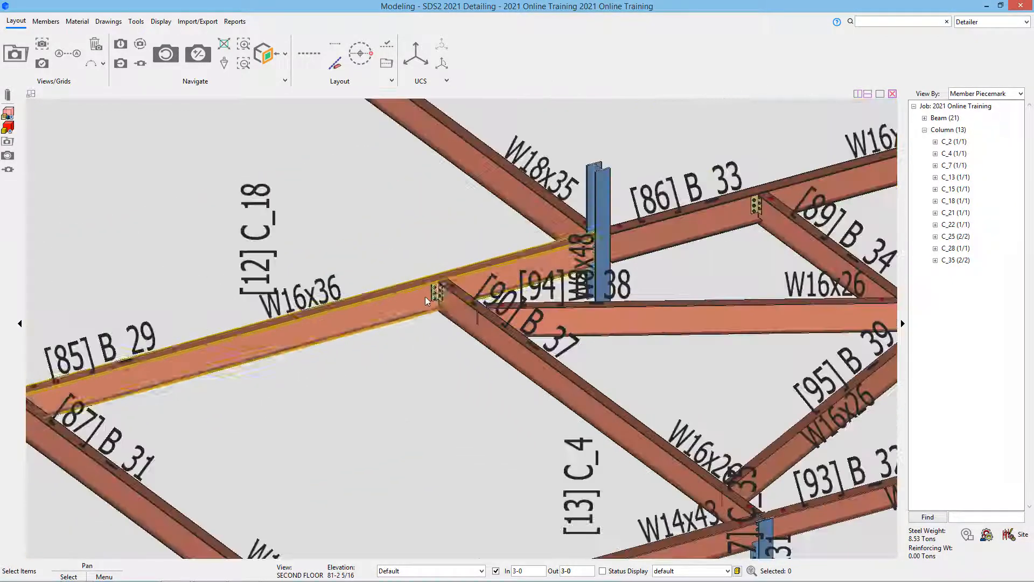
- Hide the window-selected column C_4 and beams B_20, B_29, B_33, B_37 and B_38, and restore them with Show Members
left_click_drag(686, 175, 326, 396)
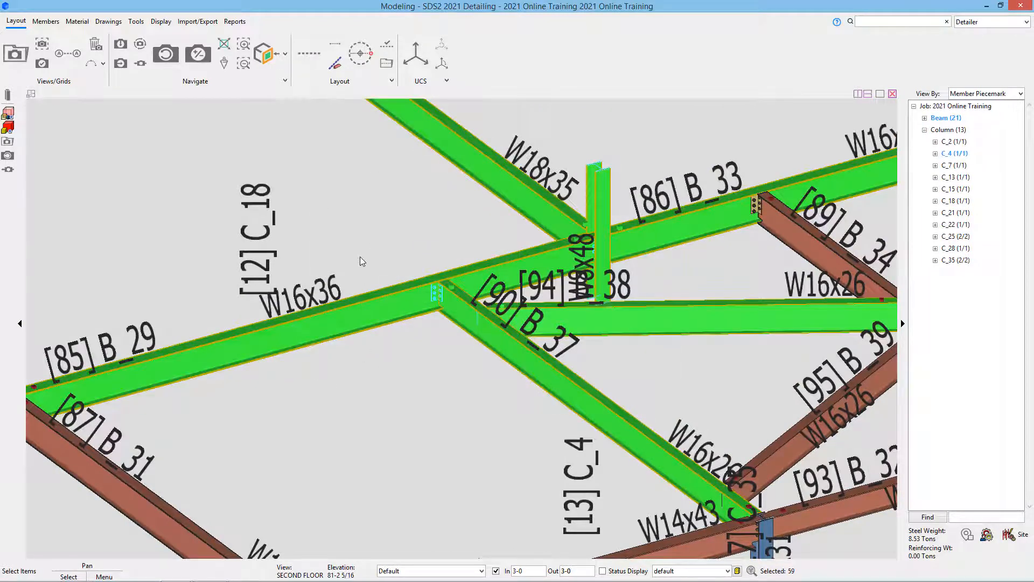
right_click(359, 257)
left_click(404, 472)
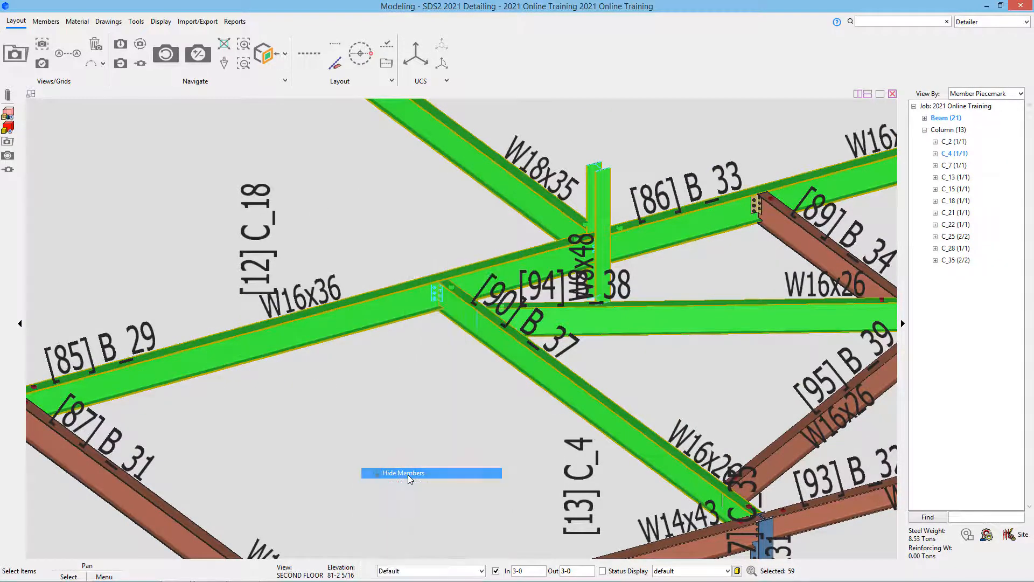
left_click(160, 21)
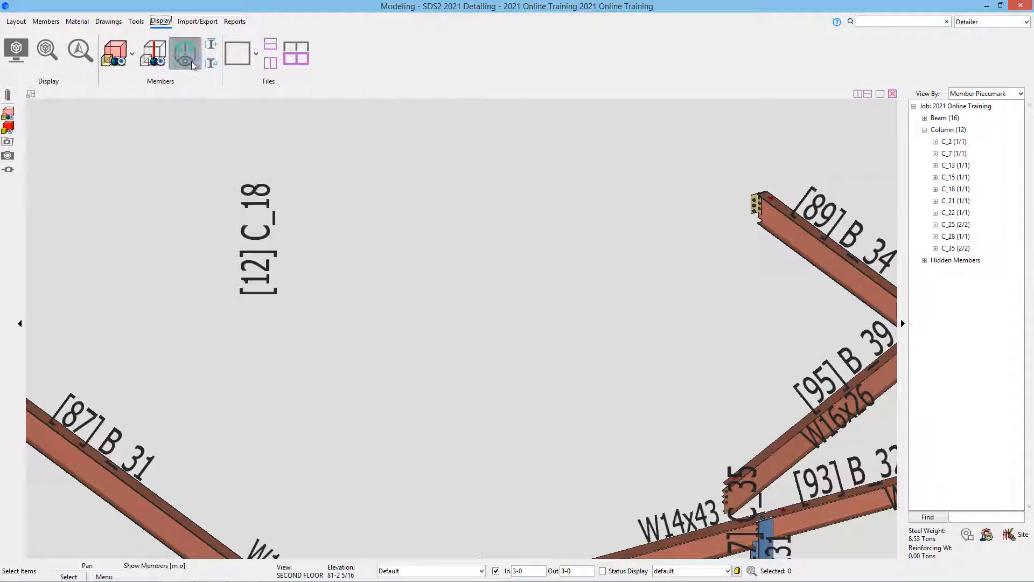
left_click(189, 60)
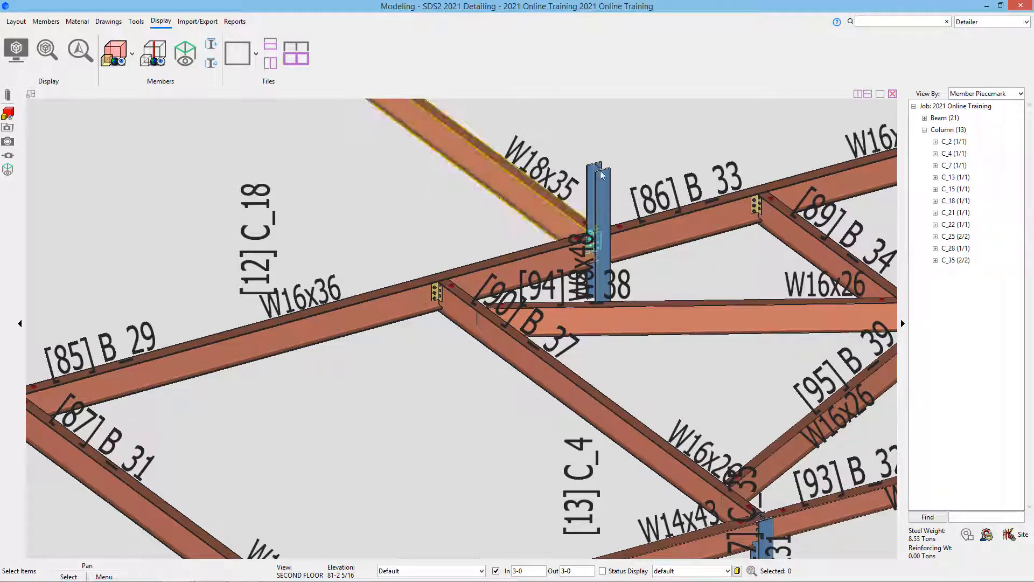
- Isolate column C_4 and its five surrounding beams by hiding all unselected members, and bring every member back into view
left_click_drag(632, 170, 463, 321)
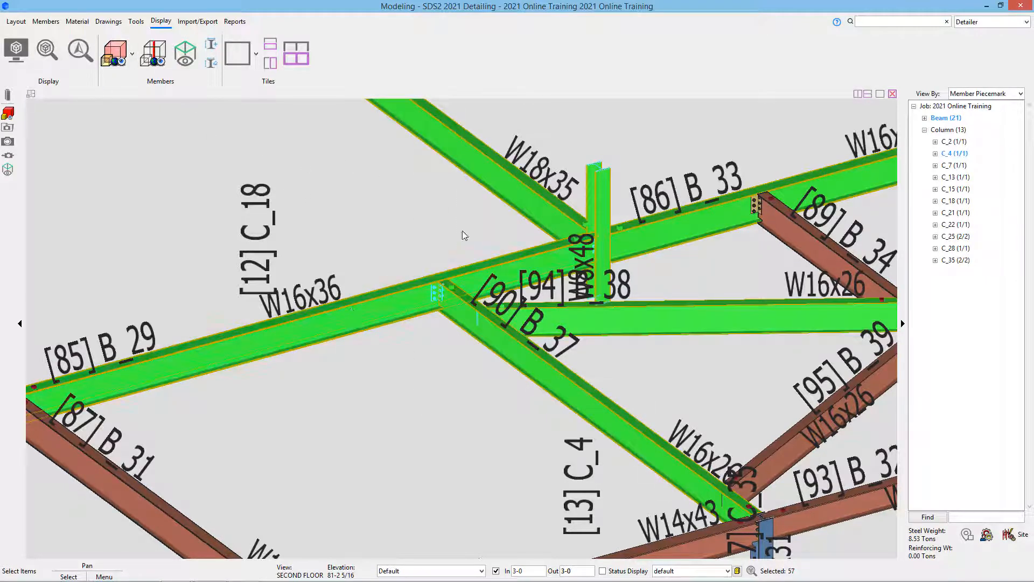
right_click(506, 172)
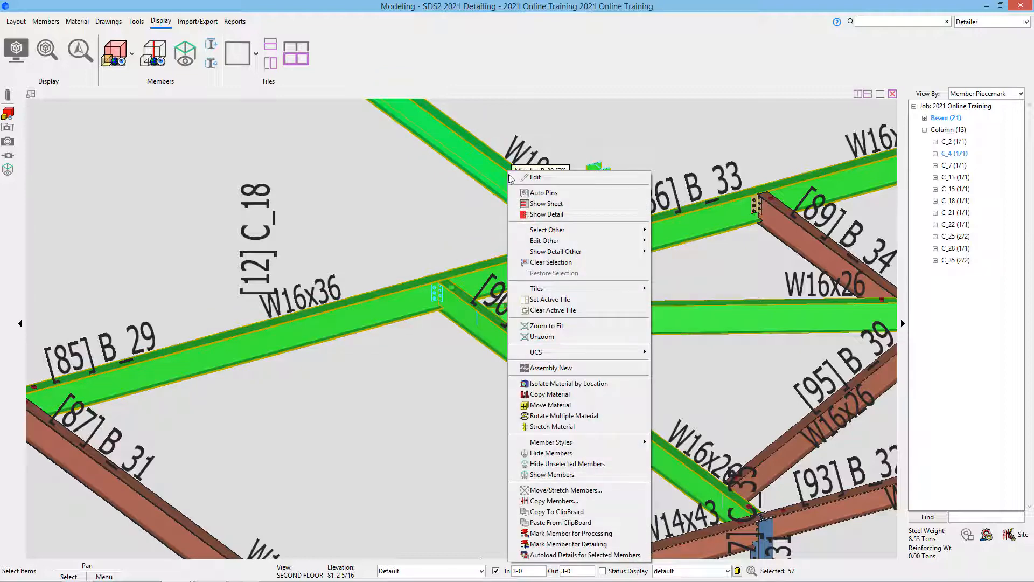
left_click(565, 464)
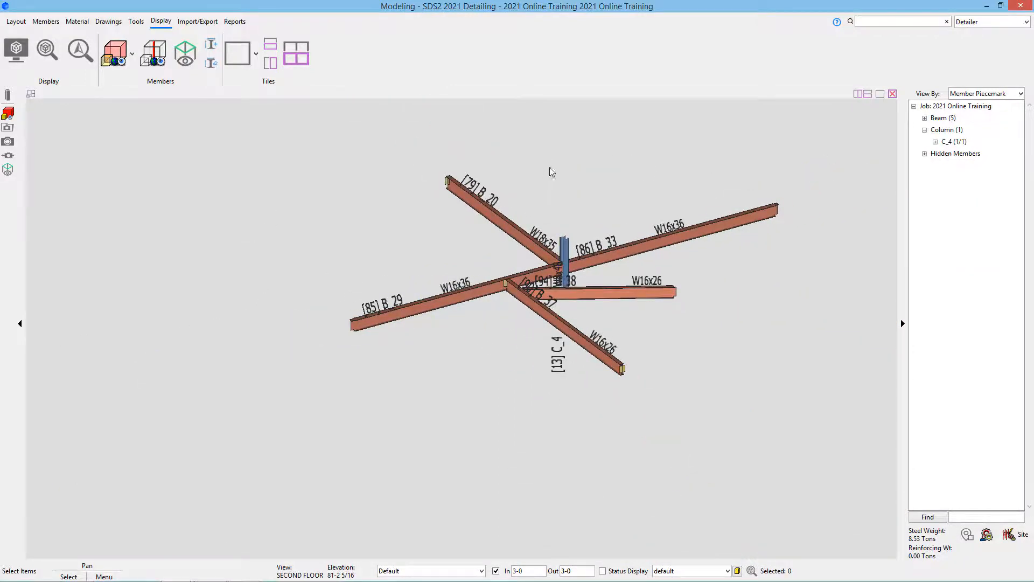
left_click(184, 63)
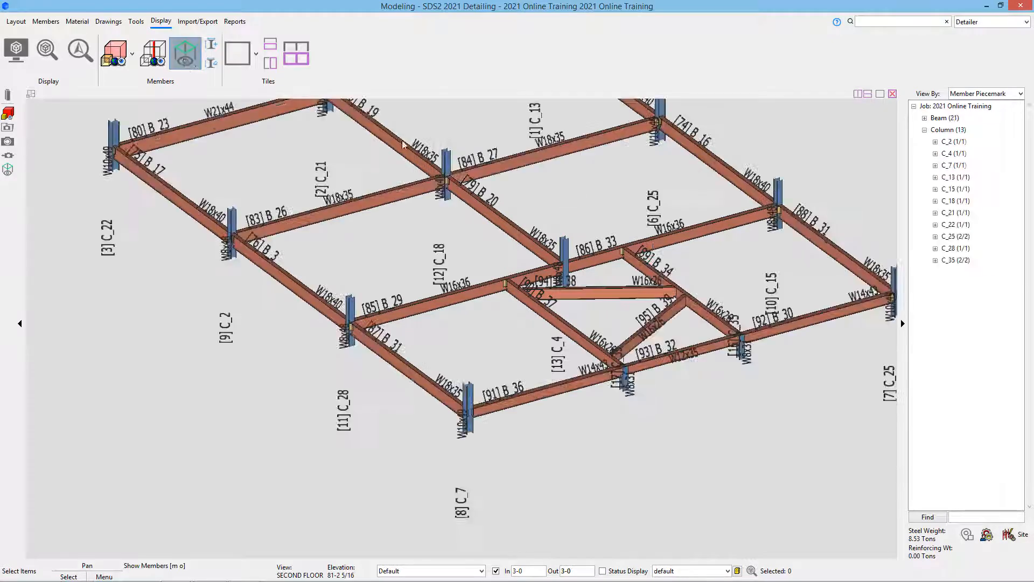